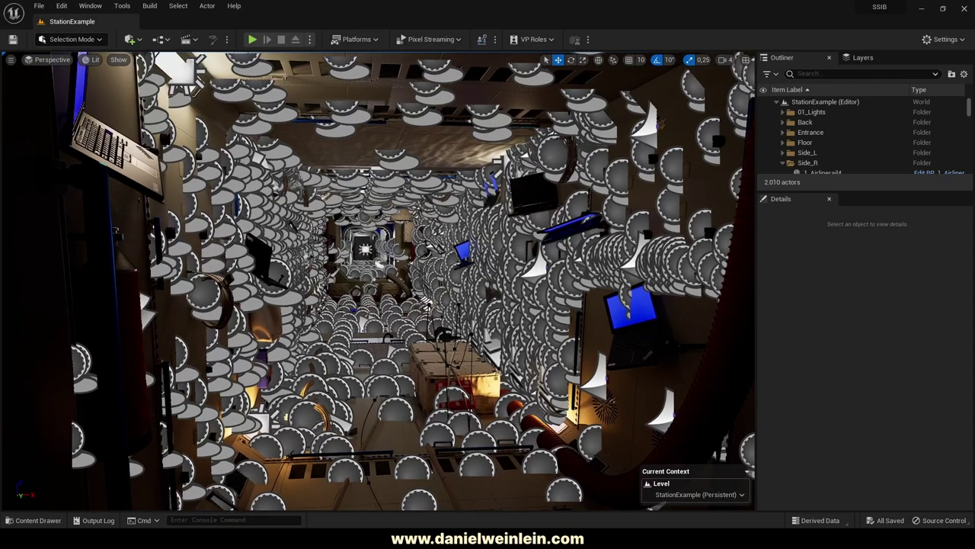
Hide the actor icons in the viewport with Game View and look down the station corridor.
{"action": "key", "text": "g"}
{"action": "mouse_move", "coordinate": [378, 280]}
{"action": "right_mouse_down"}
{"action": "mouse_move", "coordinate": [369, 299]}
{"action": "mouse_move", "coordinate": [411, 282]}
{"action": "mouse_move", "coordinate": [291, 271]}
{"action": "mouse_move", "coordinate": [381, 265]}
{"action": "mouse_move", "coordinate": [355, 268]}
{"action": "right_mouse_up"}
{"action": "key", "text": "w"}
{"action": "key", "text": "s"}
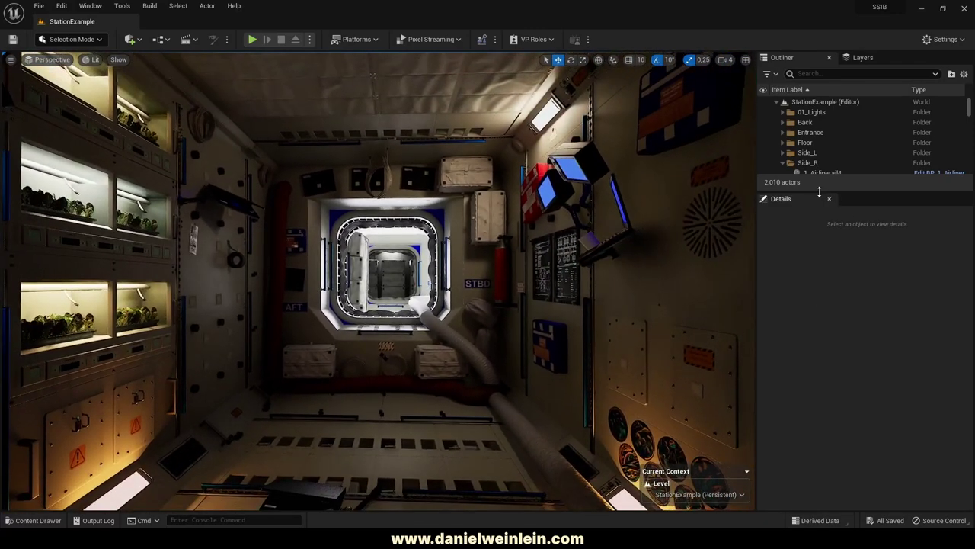
Enlarge the Outliner and collapse the Side_R folder.
{"action": "left_click_drag", "start_coordinate": [820, 191], "coordinate": [821, 438]}
{"action": "left_click", "coordinate": [783, 163]}
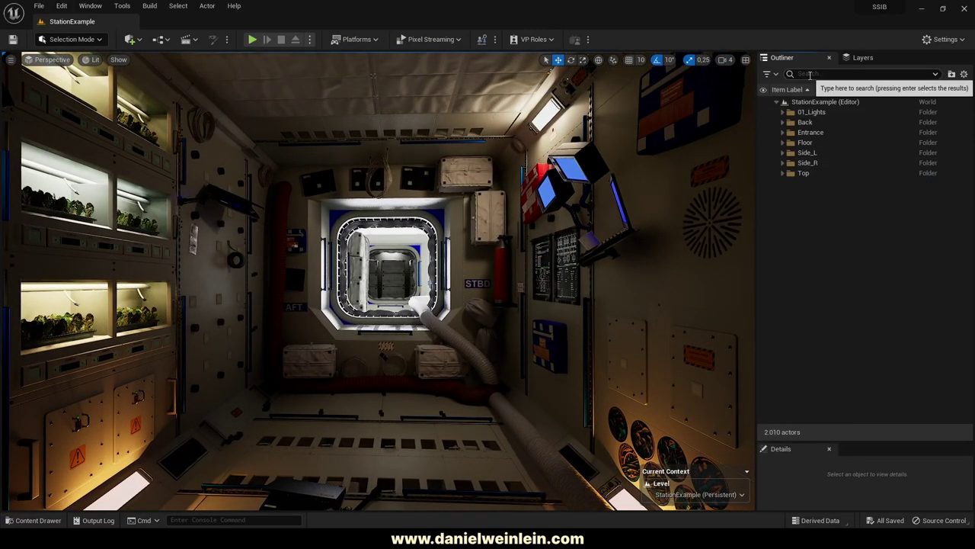
Search the Outliner for "port" and clear the search again.
{"action": "type", "text": "port"}
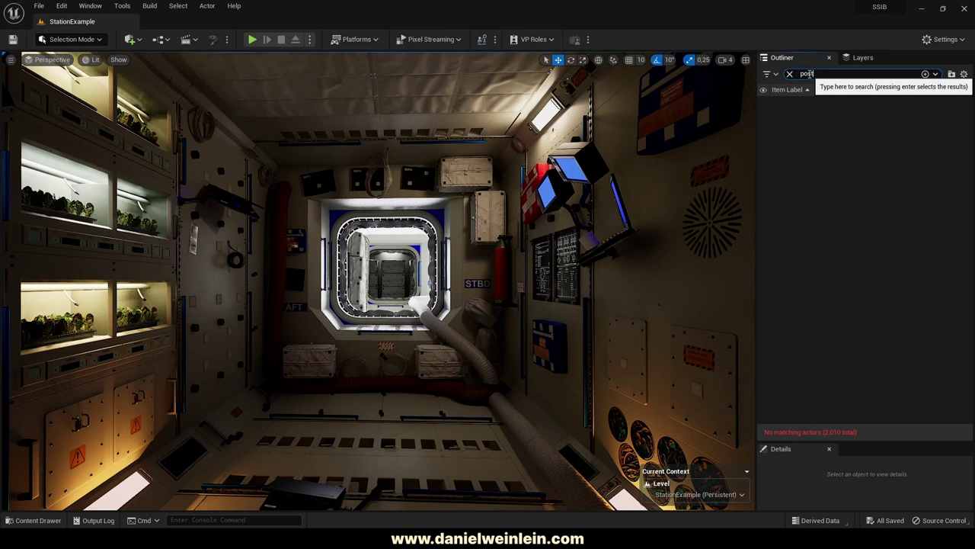
{"action": "key", "text": "BackSpace"}
{"action": "key", "text": "BackSpace"}
{"action": "key", "text": "BackSpace"}
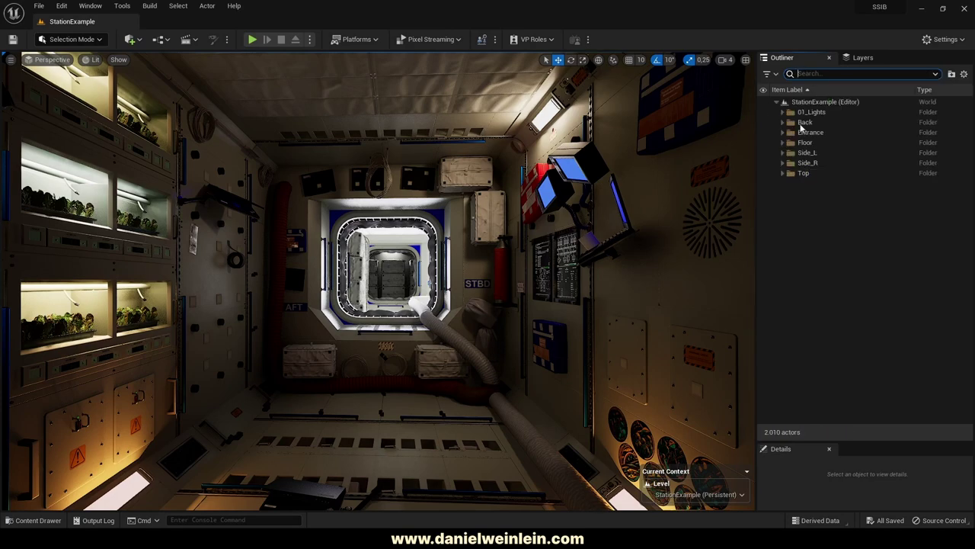
Fly through the station interior to examine the corridor's walls, floor and equipment.
{"action": "right_click_drag", "start_coordinate": [339, 284], "coordinate": [309, 296]}
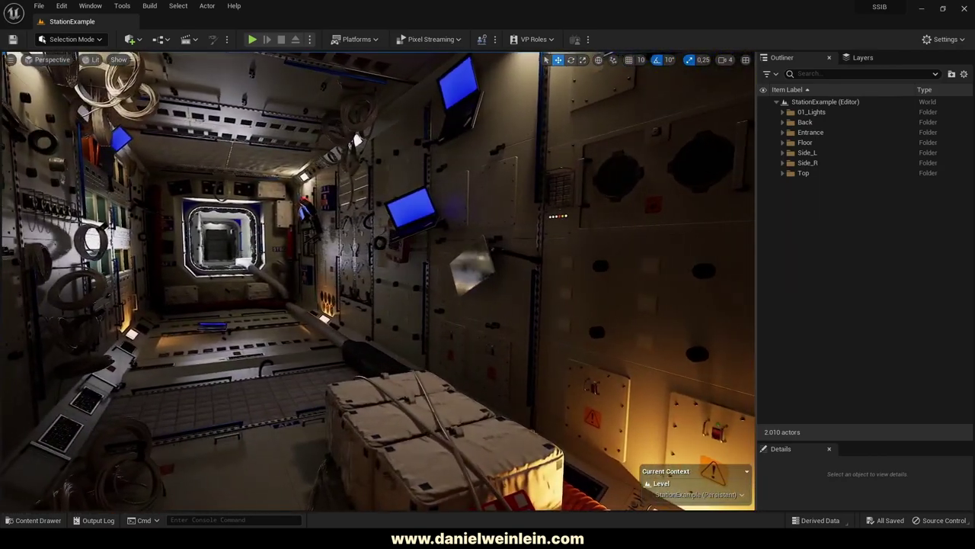
{"action": "key", "text": "w"}
{"action": "right_click_drag", "start_coordinate": [309, 296], "coordinate": [236, 281]}
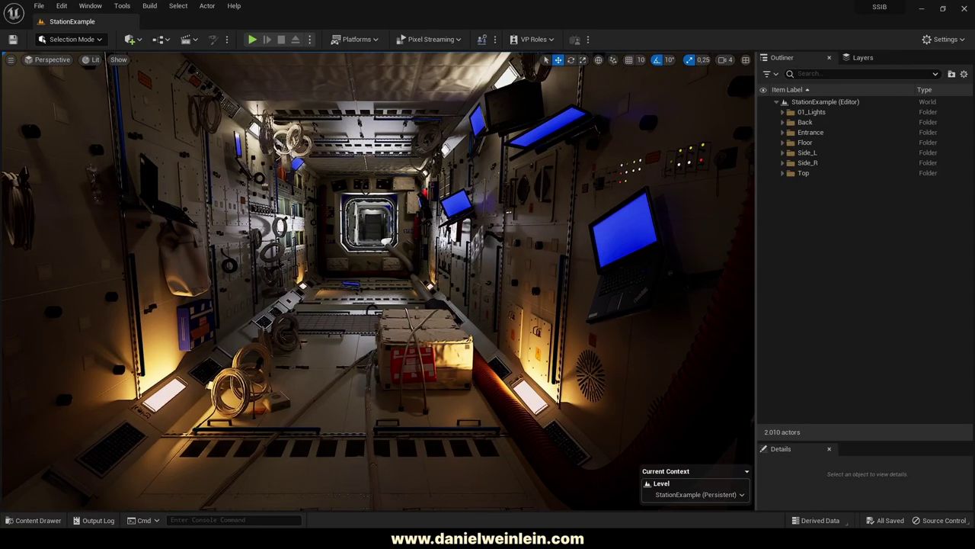
{"action": "key", "text": "w"}
{"action": "right_click_drag", "start_coordinate": [378, 282], "coordinate": [195, 346]}
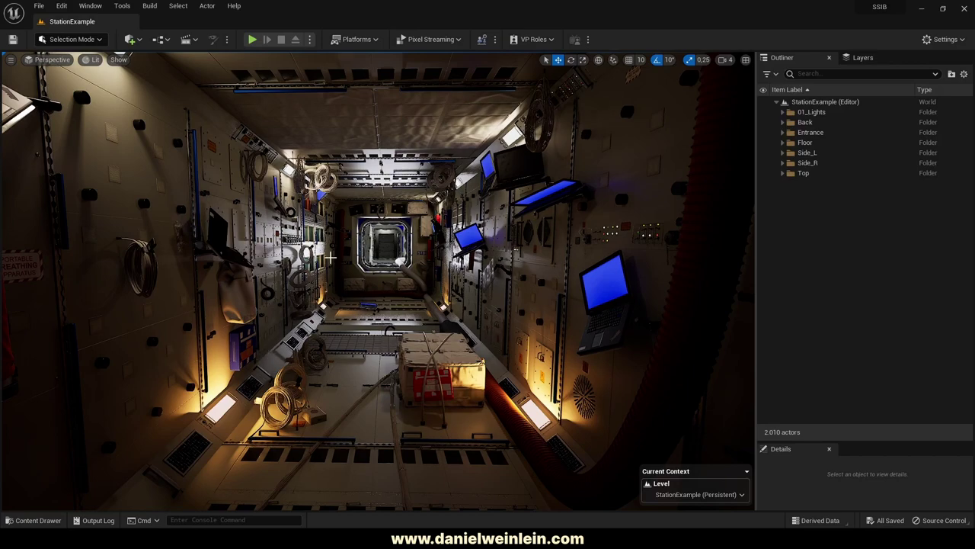
Try moving the floor lamp 4_SpaceLamp toward the middle of the corridor and undo the moves.
{"action": "left_click", "coordinate": [222, 408]}
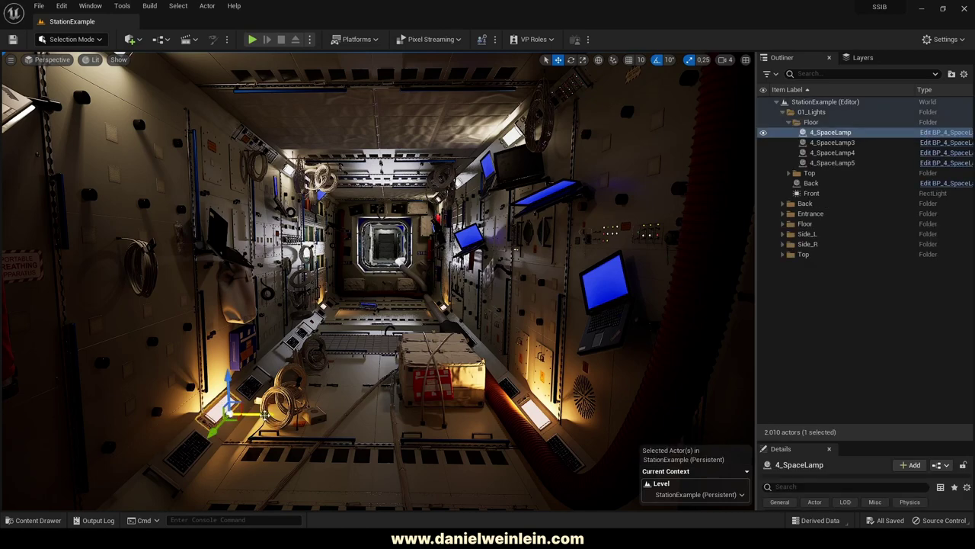
{"action": "left_click_drag", "start_coordinate": [259, 413], "coordinate": [343, 416]}
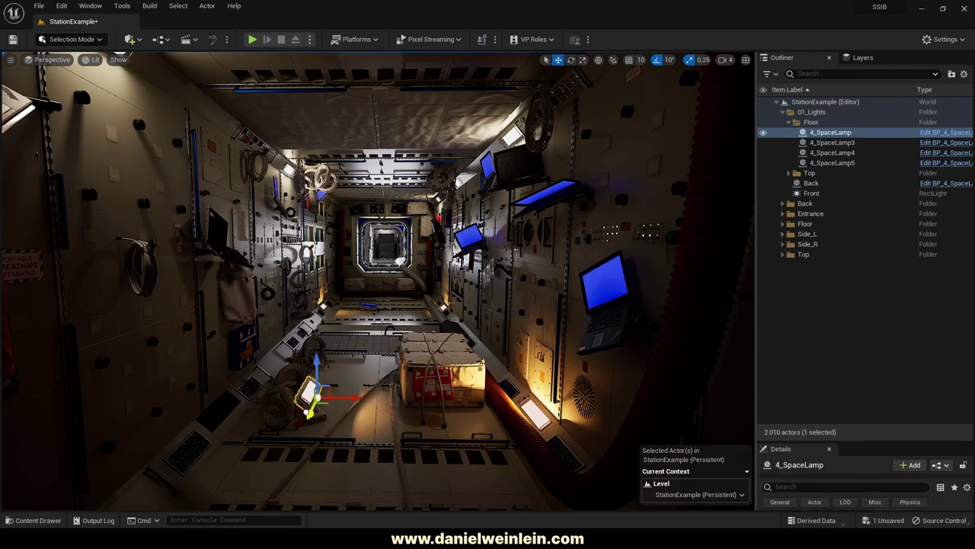
{"action": "key", "text": "ctrl+z"}
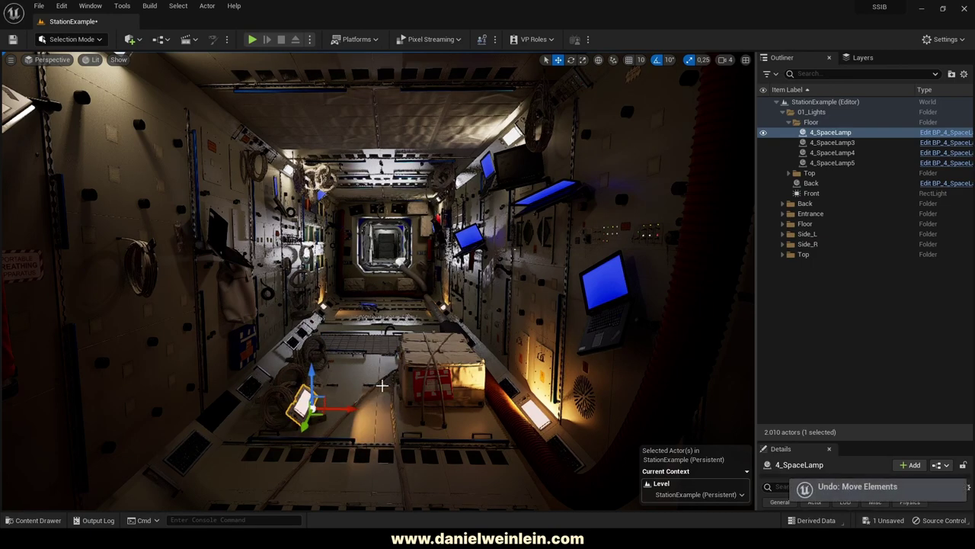
{"action": "key", "text": "ctrl+z"}
Select the floor lamp 4_SpaceLamp up close and enlarge the Details area to show its light settings.
{"action": "right_click_drag", "start_coordinate": [382, 385], "coordinate": [370, 328]}
{"action": "key", "text": "Escape"}
{"action": "left_click", "coordinate": [355, 346]}
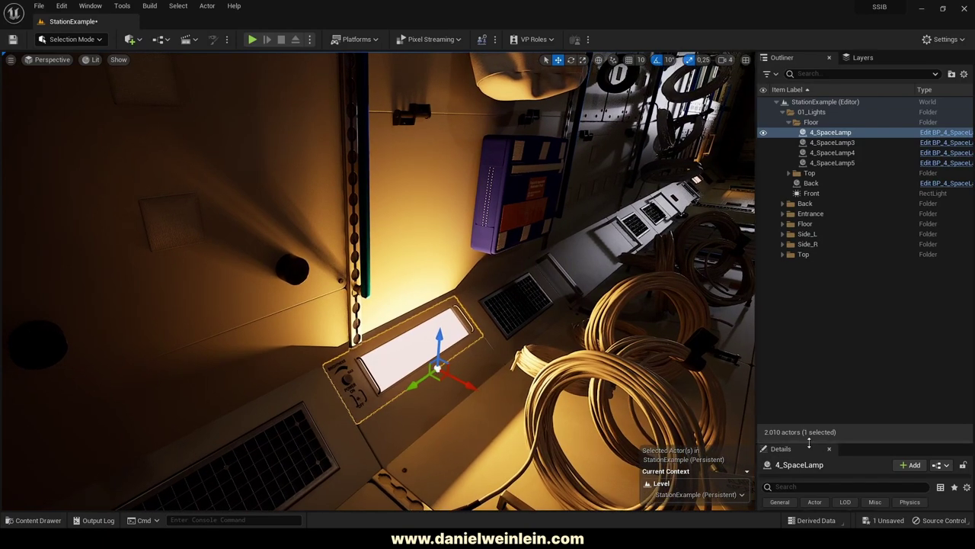
{"action": "left_click_drag", "start_coordinate": [821, 441], "coordinate": [820, 181]}
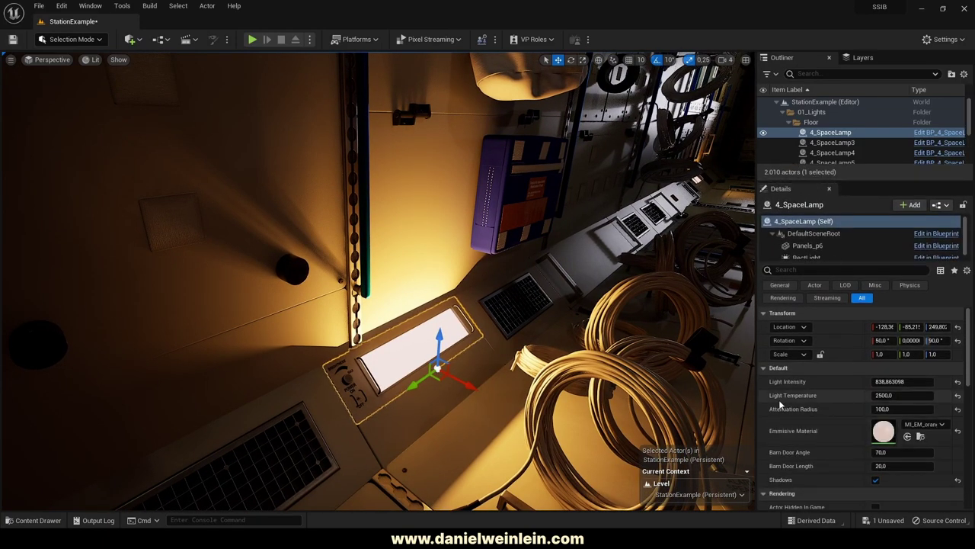
{"action": "right_click_drag", "start_coordinate": [579, 373], "coordinate": [592, 398]}
{"action": "key", "text": "w"}
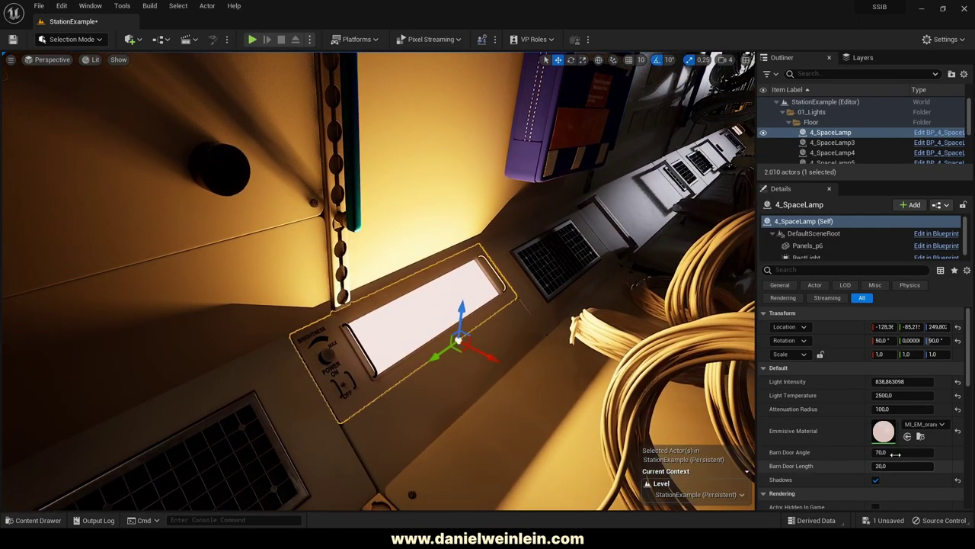
Set the floor lamp's light intensity to 400 and its light temperature to 5500.
{"action": "left_click", "coordinate": [907, 382]}
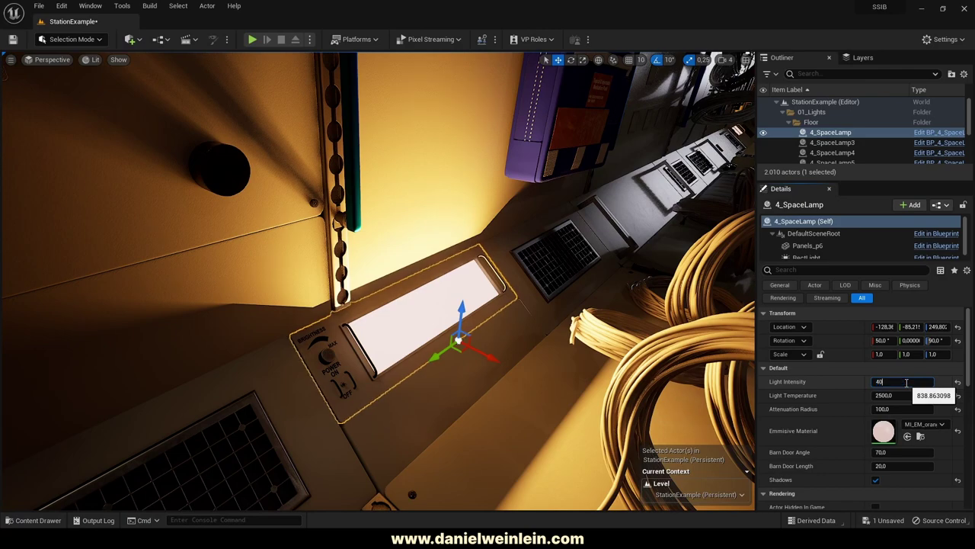
{"action": "type", "text": "400"}
{"action": "key", "text": "Return"}
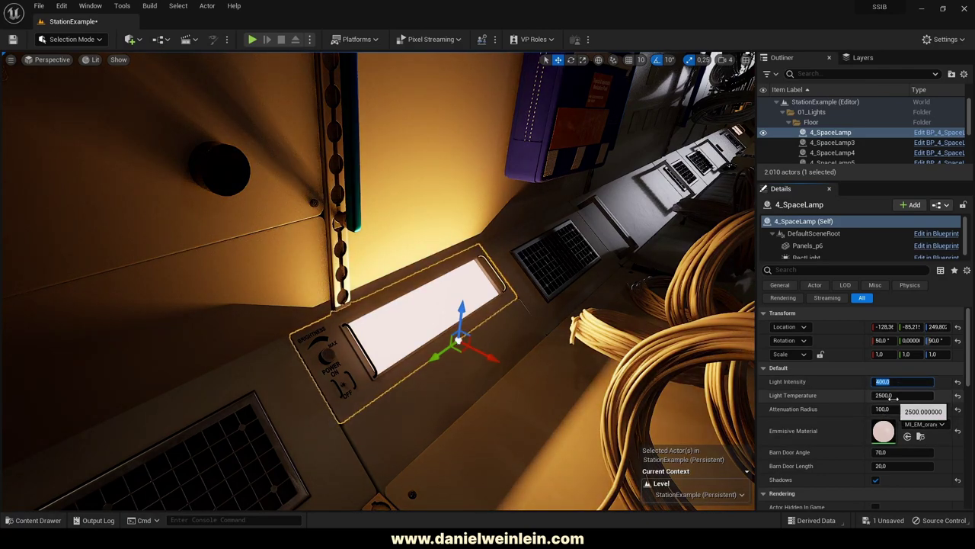
{"action": "left_click", "coordinate": [896, 397]}
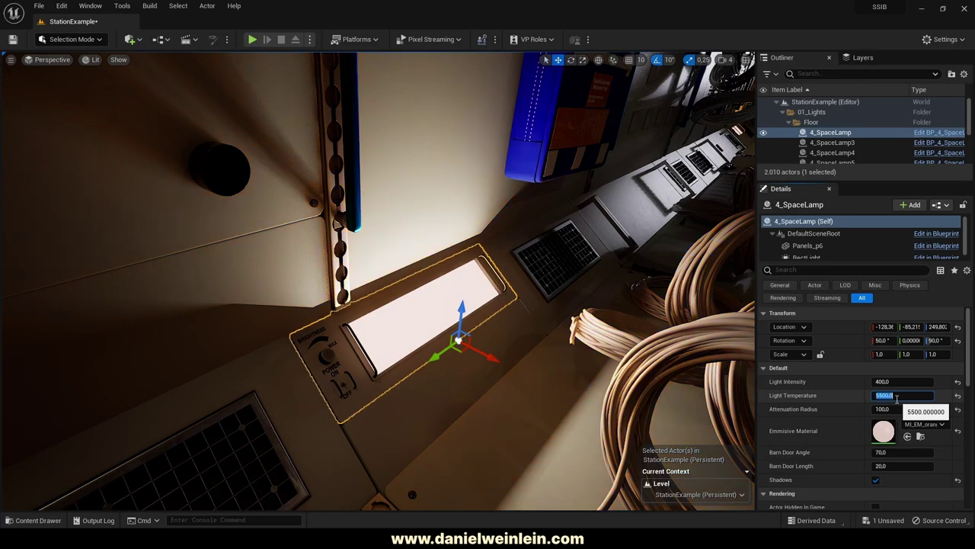
Try the MI_EM_red material as the floor lamp's emissive material and check it up close.
{"action": "key", "text": "s"}
{"action": "right_click_drag", "start_coordinate": [345, 410], "coordinate": [450, 395]}
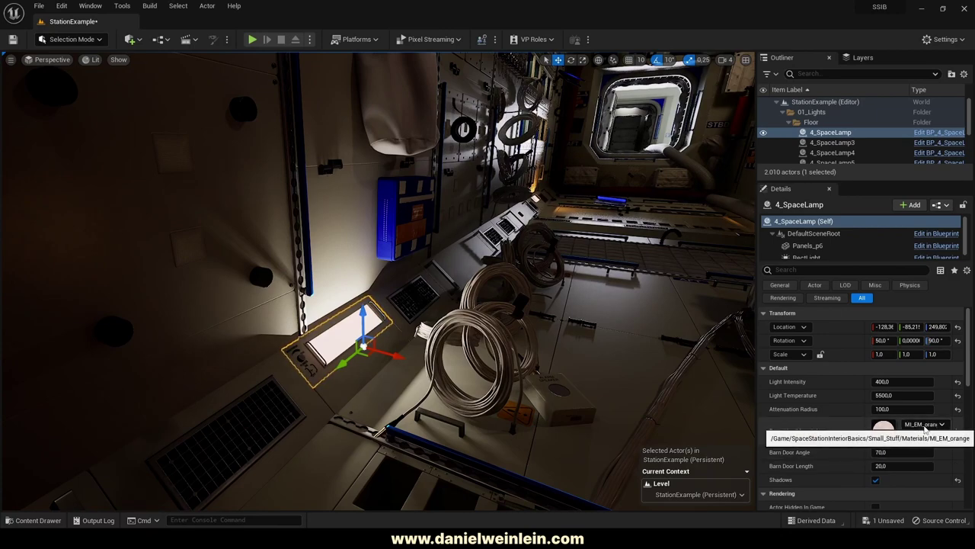
{"action": "left_click", "coordinate": [925, 425]}
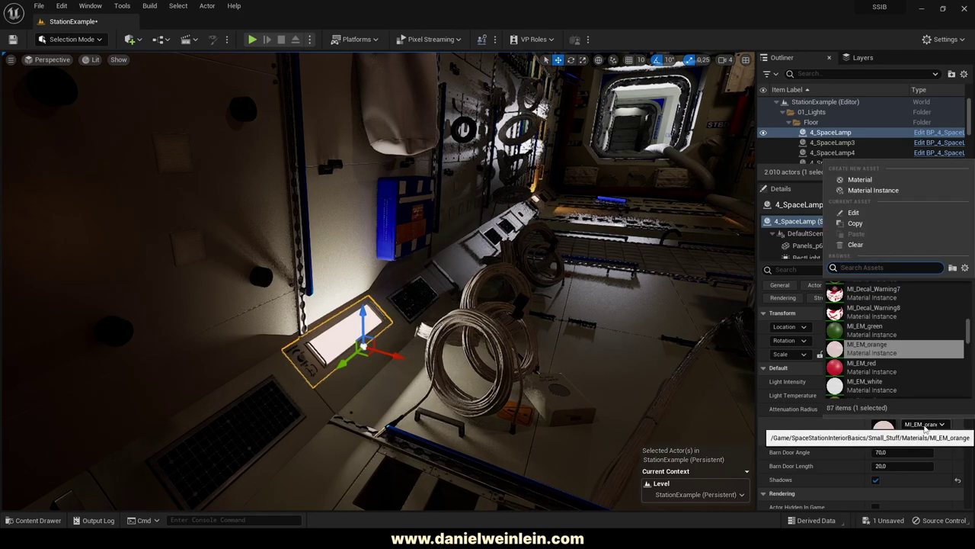
{"action": "type", "text": "EM"}
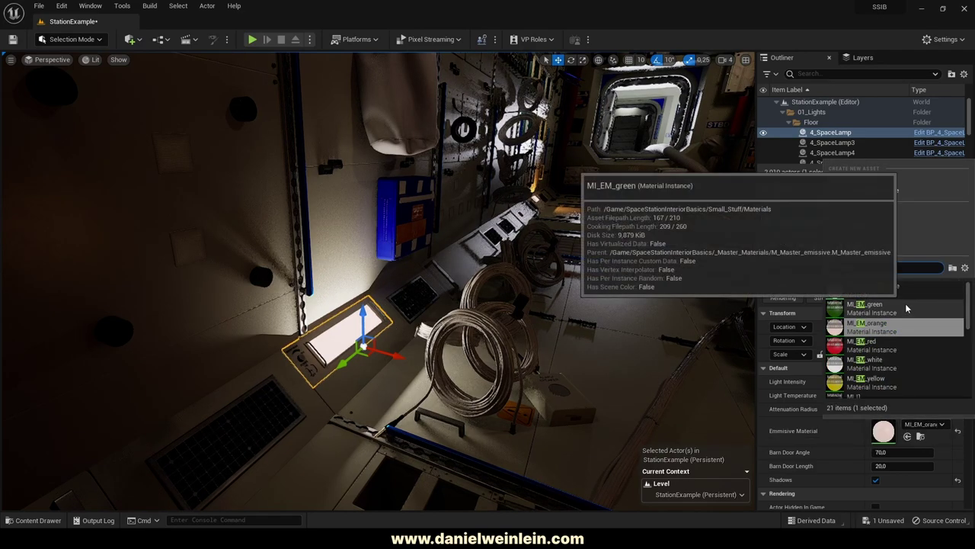
{"action": "scroll", "coordinate": [906, 358], "scroll_direction": "down", "scroll_amount": 1}
{"action": "scroll", "coordinate": [905, 366], "scroll_direction": "up", "scroll_amount": 1}
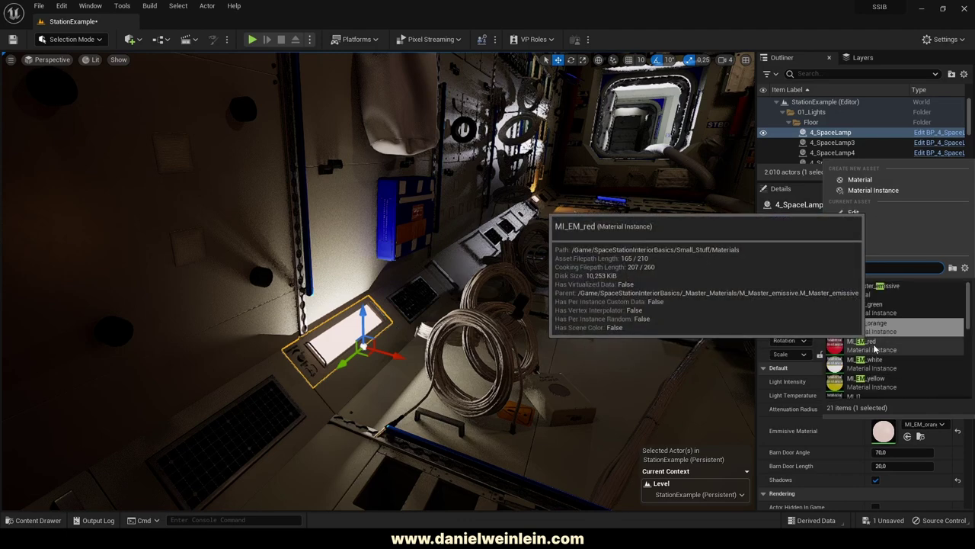
{"action": "left_click", "coordinate": [876, 348]}
{"action": "right_click_drag", "start_coordinate": [610, 365], "coordinate": [579, 366]}
{"action": "key", "text": "w"}
Assign MI_EM_white as the floor lamp's emissive material.
{"action": "left_click", "coordinate": [922, 423]}
{"action": "scroll", "coordinate": [888, 351], "scroll_direction": "down", "scroll_amount": 2}
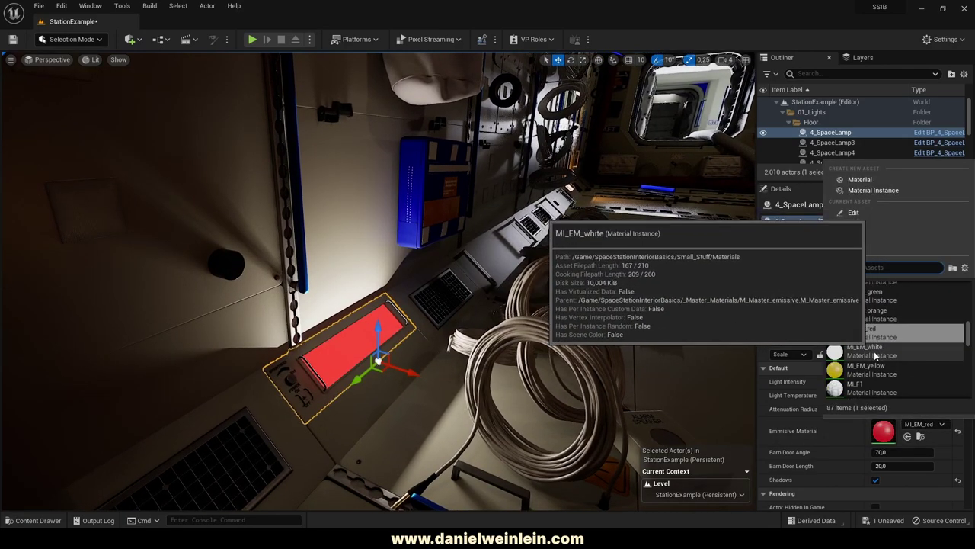
{"action": "left_click", "coordinate": [868, 352]}
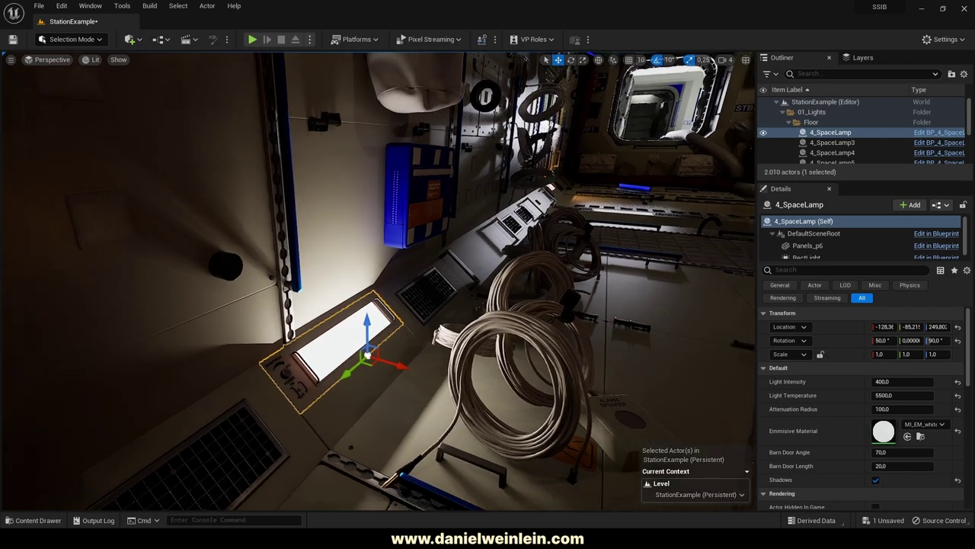
{"action": "right_click_drag", "start_coordinate": [652, 419], "coordinate": [652, 409]}
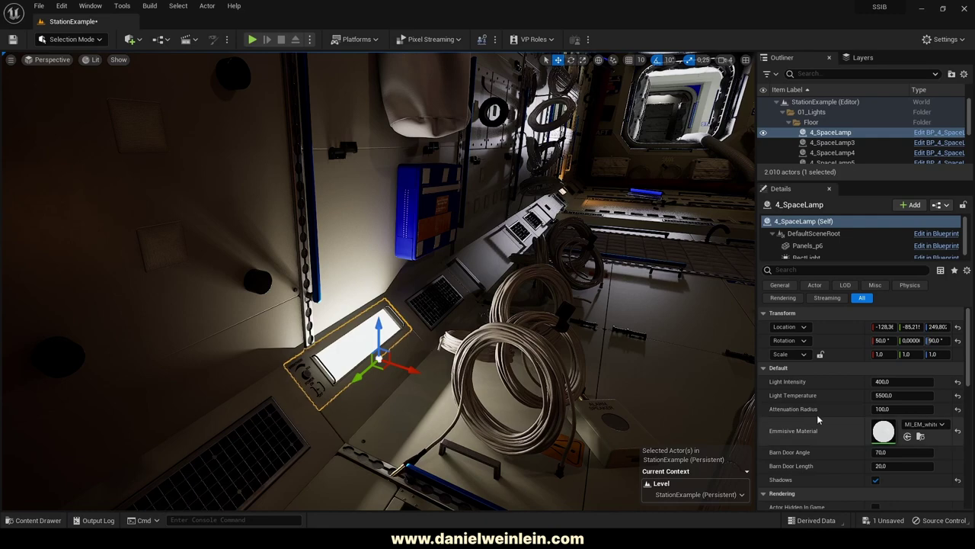
Turn the floor lamp's shadows off to compare the lighting, and turn them back on.
{"action": "right_click_drag", "start_coordinate": [647, 404], "coordinate": [705, 399]}
{"action": "right_click_drag", "start_coordinate": [243, 341], "coordinate": [266, 342]}
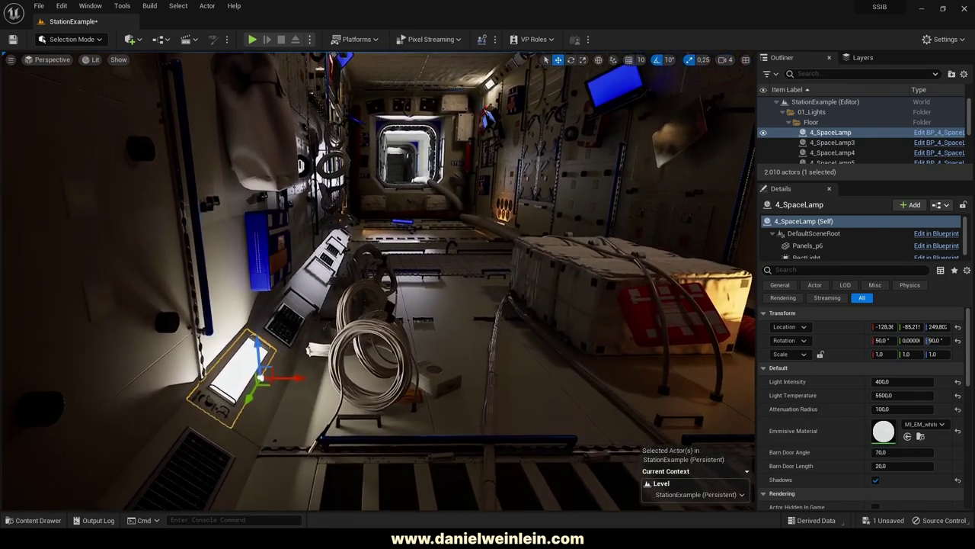
{"action": "left_click", "coordinate": [875, 481]}
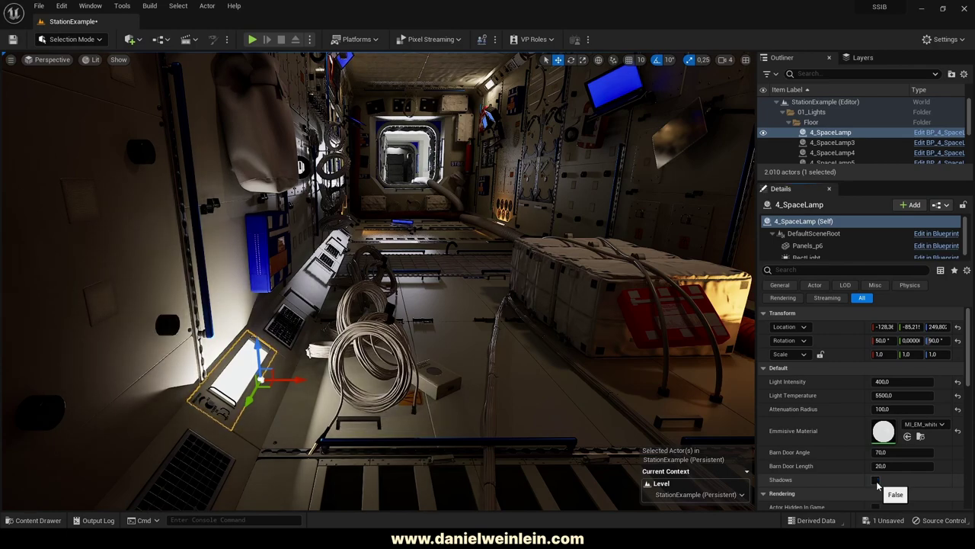
{"action": "left_click", "coordinate": [877, 483]}
Switch the viewport to the Nanite Triangles visualization and examine the geometry of the whole station corridor.
{"action": "right_click_drag", "start_coordinate": [518, 335], "coordinate": [529, 286]}
{"action": "key", "text": "s"}
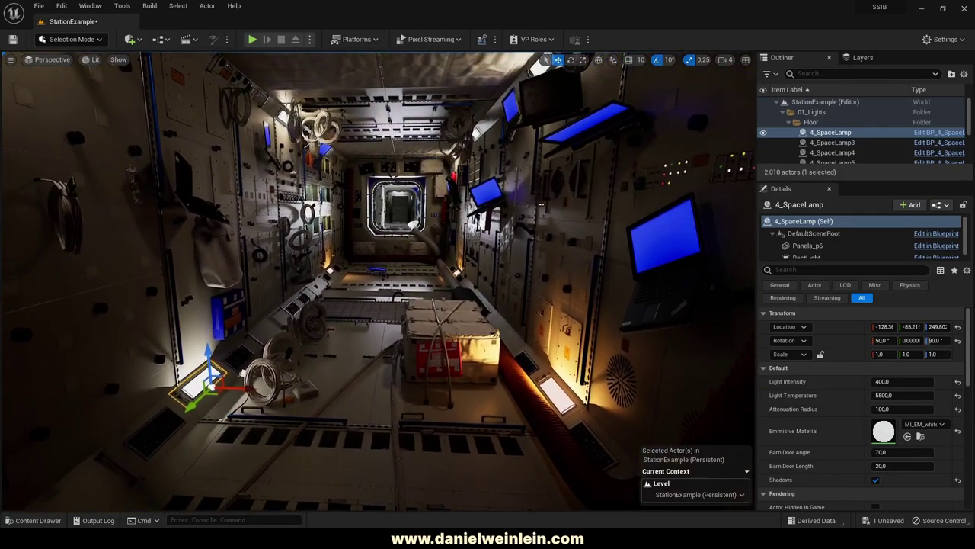
{"action": "right_click_drag", "start_coordinate": [578, 213], "coordinate": [538, 221]}
{"action": "mouse_move", "coordinate": [419, 234]}
{"action": "right_mouse_down"}
{"action": "mouse_move", "coordinate": [451, 235]}
{"action": "mouse_move", "coordinate": [349, 340]}
{"action": "right_mouse_up"}
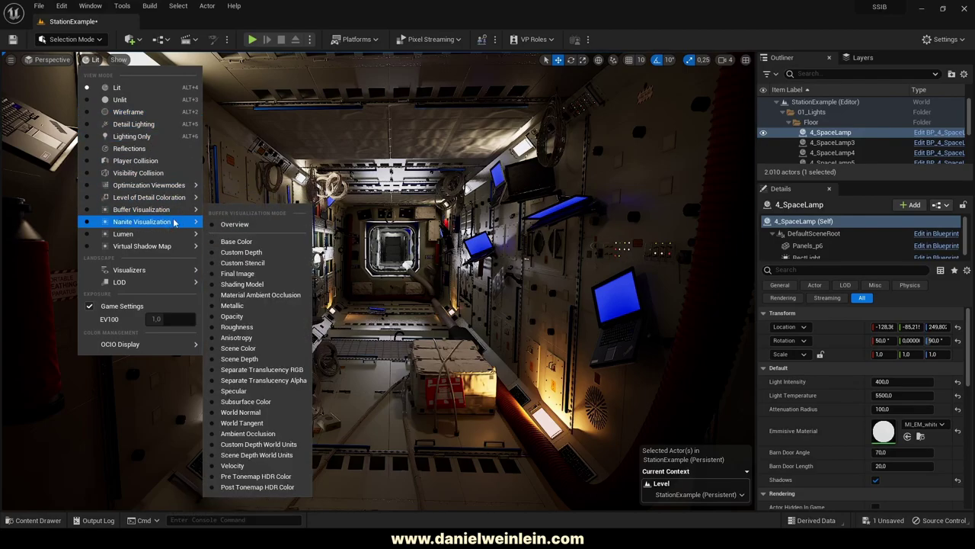
{"action": "left_click", "coordinate": [244, 264]}
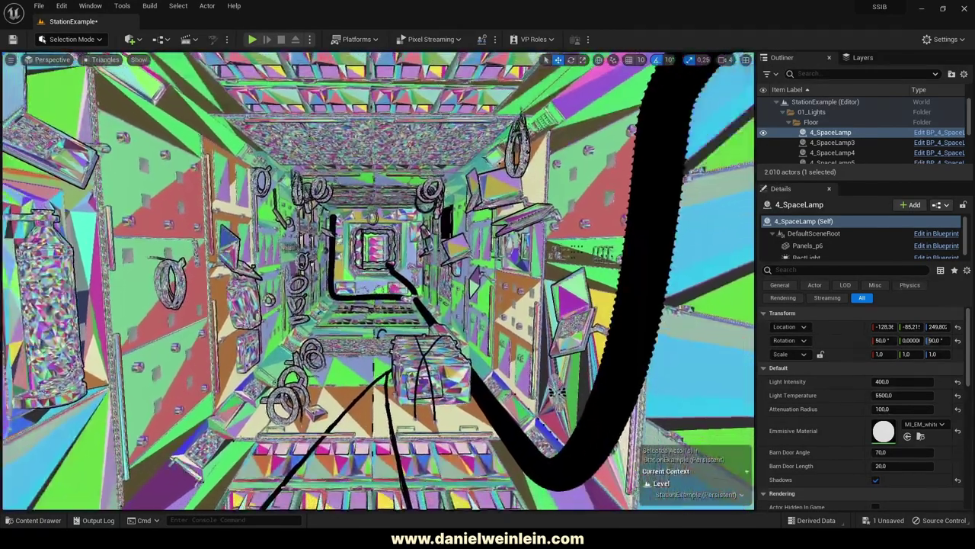
{"action": "key", "text": "w"}
{"action": "right_click_drag", "start_coordinate": [377, 280], "coordinate": [385, 324]}
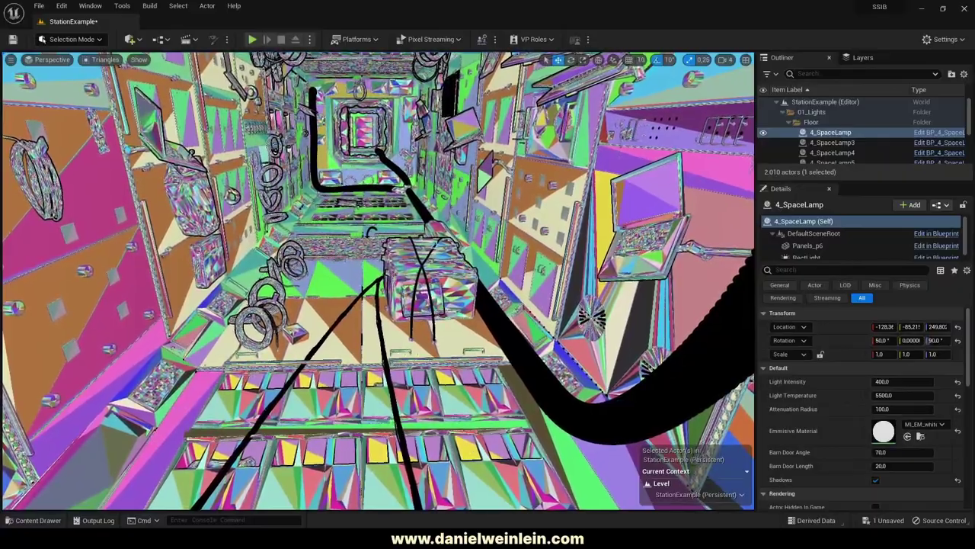
{"action": "right_click_drag", "start_coordinate": [404, 242], "coordinate": [323, 296]}
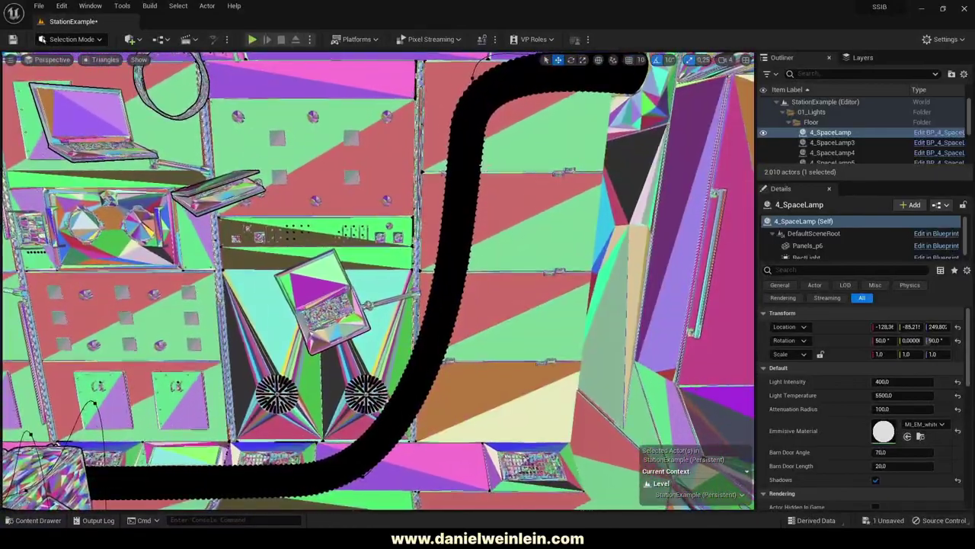
Select the thick black pipe along the side wall and return the viewport to Lit shading.
{"action": "left_click", "coordinate": [456, 244]}
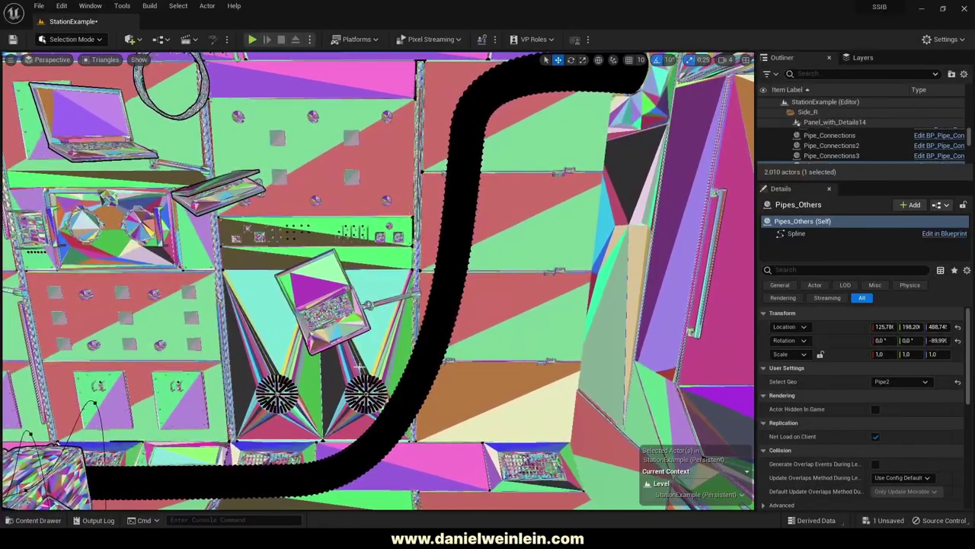
{"action": "mouse_move", "coordinate": [741, 368]}
{"action": "right_mouse_down"}
{"action": "mouse_move", "coordinate": [730, 377]}
{"action": "mouse_move", "coordinate": [753, 375]}
{"action": "mouse_move", "coordinate": [743, 383]}
{"action": "right_mouse_up"}
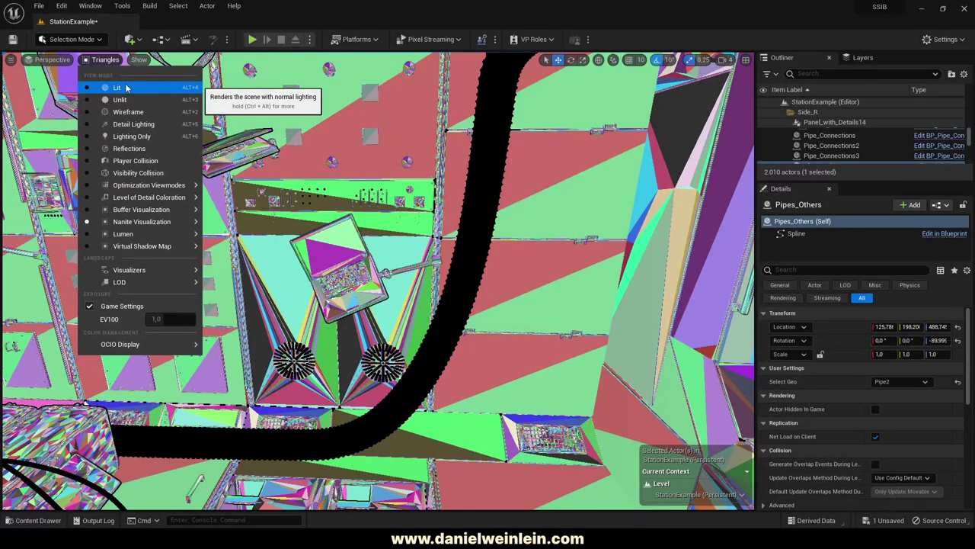
{"action": "left_click", "coordinate": [118, 88]}
{"action": "mouse_move", "coordinate": [379, 204]}
{"action": "right_mouse_down"}
{"action": "mouse_move", "coordinate": [236, 205]}
{"action": "mouse_move", "coordinate": [374, 206]}
{"action": "right_mouse_up"}
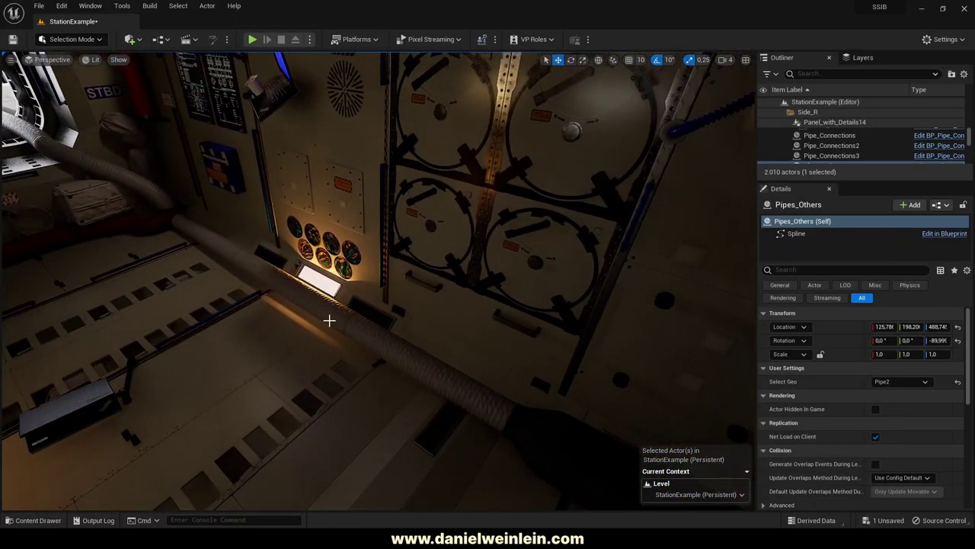
Switch the corrugated pipe along the base of the wall to the Pipe2 geometry, and return it to Pipe1.
{"action": "left_click", "coordinate": [362, 315]}
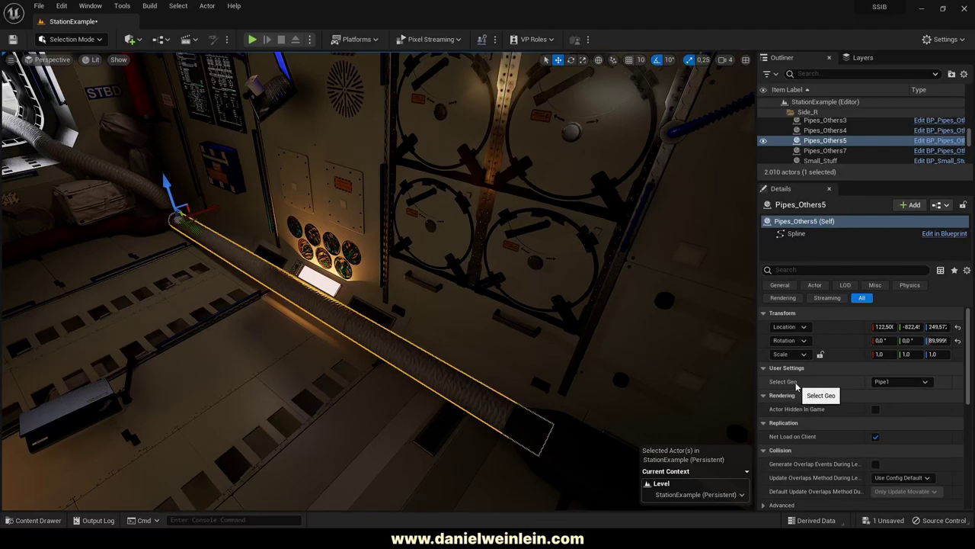
{"action": "left_click", "coordinate": [905, 383]}
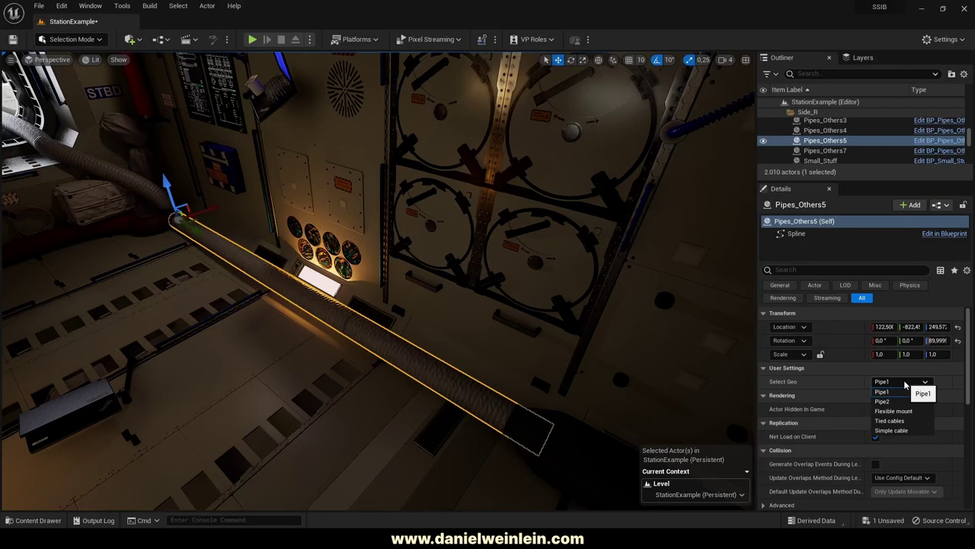
{"action": "key", "text": "Return"}
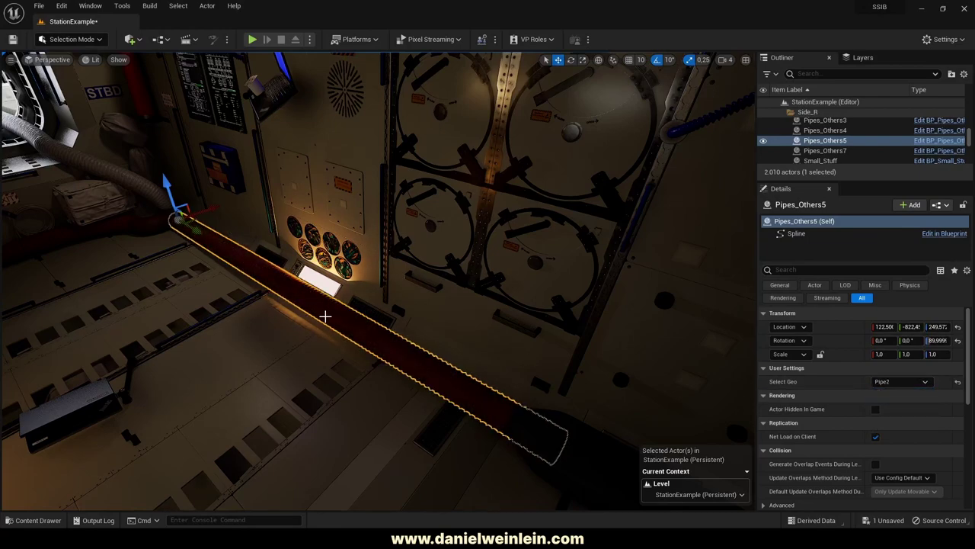
{"action": "left_click", "coordinate": [916, 386]}
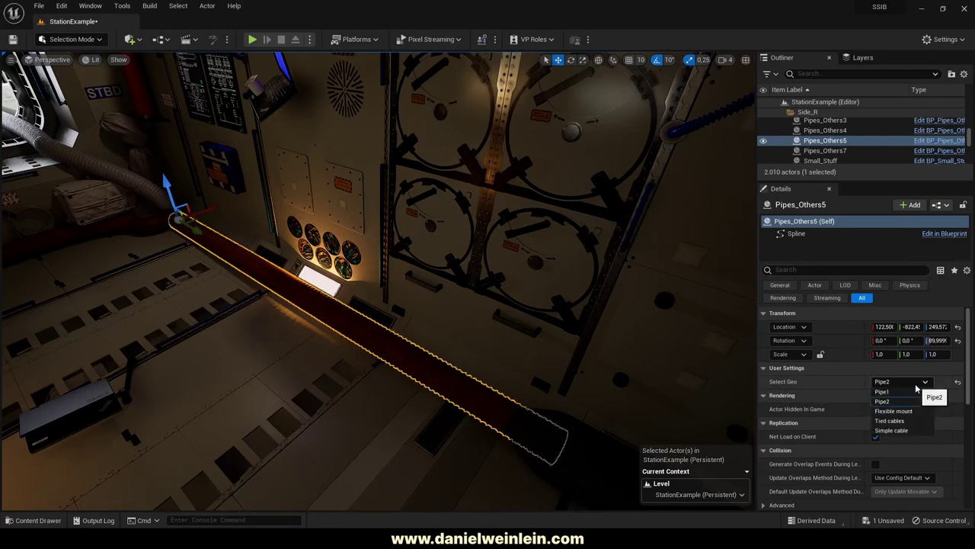
{"action": "left_click", "coordinate": [910, 394]}
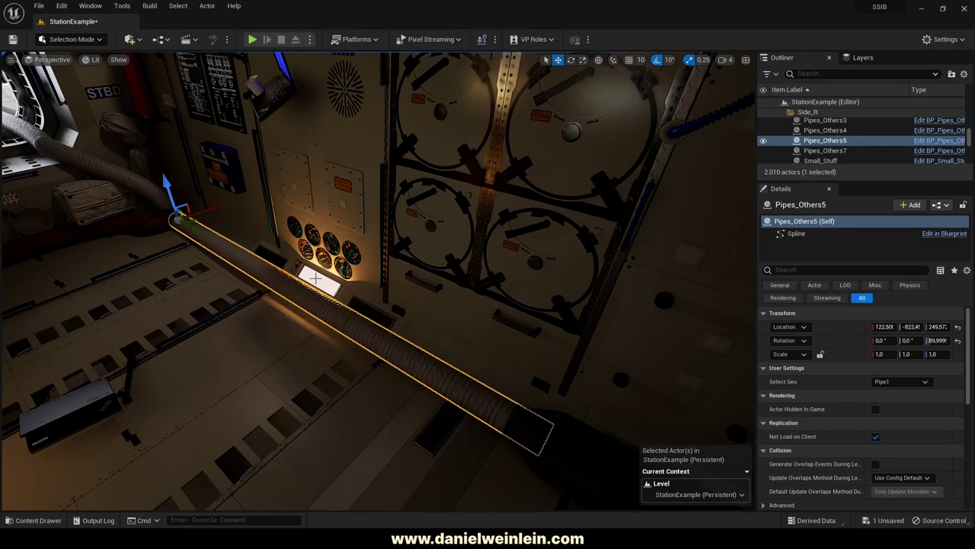
Check the Nanite visualization modes and look down the whole station corridor.
{"action": "mouse_move", "coordinate": [316, 279]}
{"action": "right_mouse_down"}
{"action": "mouse_move", "coordinate": [314, 303]}
{"action": "mouse_move", "coordinate": [317, 286]}
{"action": "mouse_move", "coordinate": [291, 276]}
{"action": "mouse_move", "coordinate": [285, 285]}
{"action": "mouse_move", "coordinate": [253, 264]}
{"action": "right_mouse_up"}
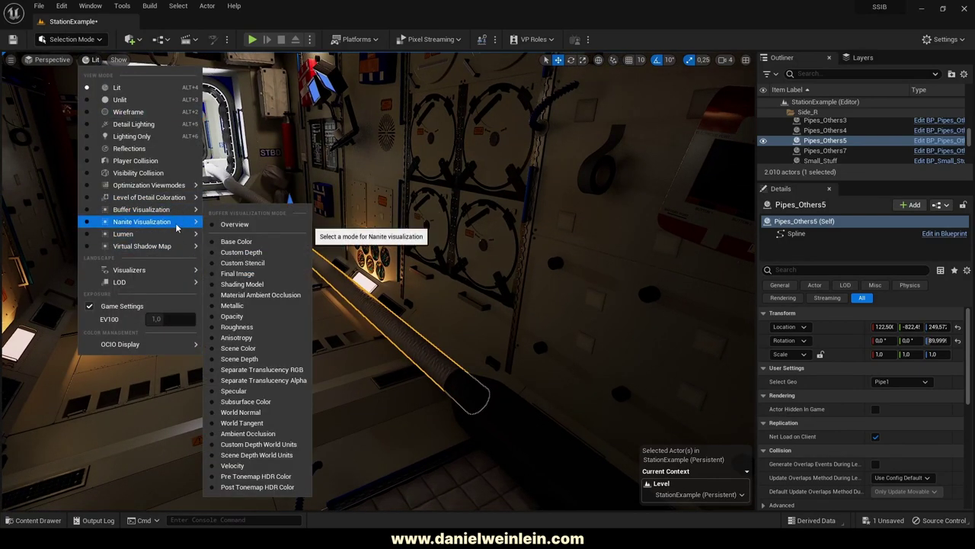
{"action": "left_click", "coordinate": [235, 263]}
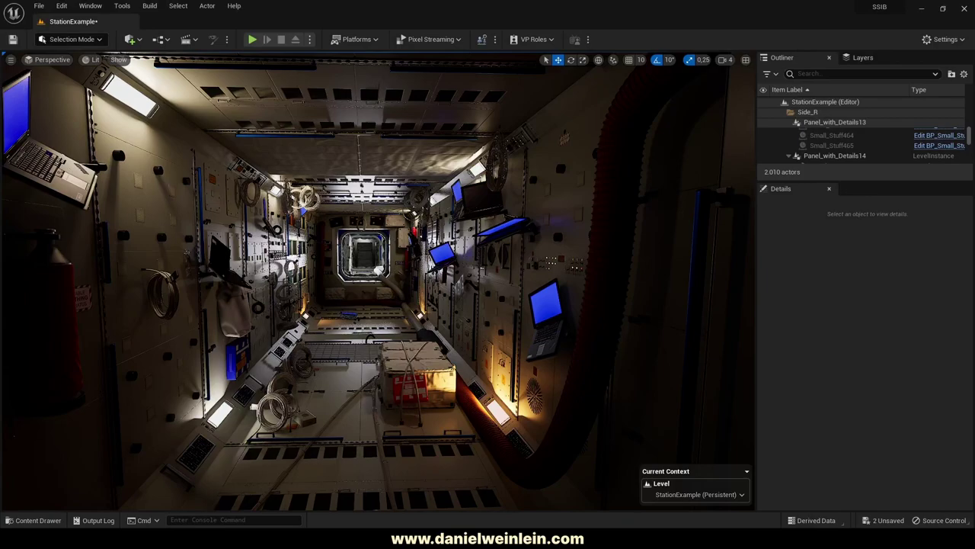
{"action": "key", "text": "s"}
{"action": "key", "text": "w"}
{"action": "right_click_drag", "start_coordinate": [379, 281], "coordinate": [361, 274]}
{"action": "key", "text": "w"}
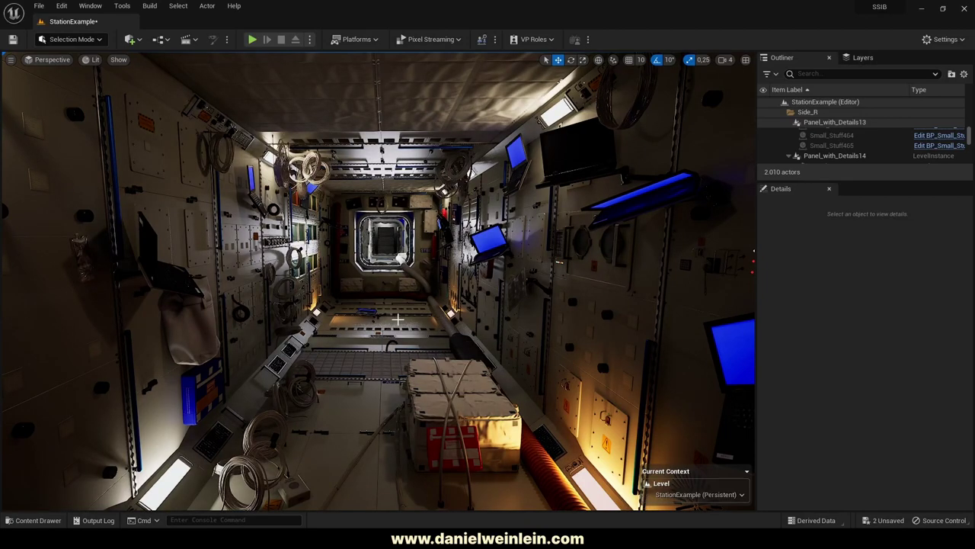
Select the nearest ceiling lamp above the laptops to review its light settings, and clear the selection.
{"action": "left_click", "coordinate": [547, 118]}
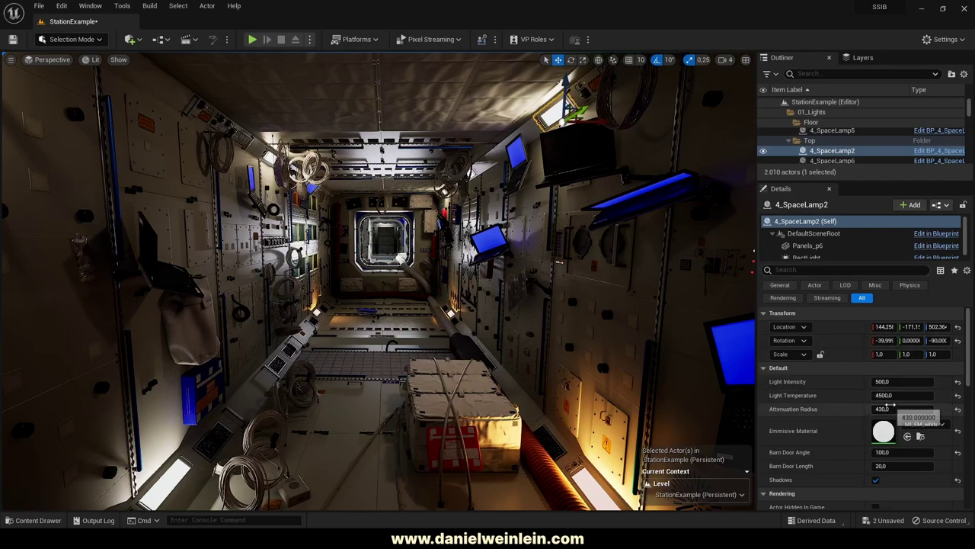
{"action": "key", "text": "s"}
{"action": "right_click_drag", "start_coordinate": [689, 354], "coordinate": [688, 305]}
{"action": "key", "text": "w"}
{"action": "key", "text": "Escape"}
{"action": "key", "text": "w"}
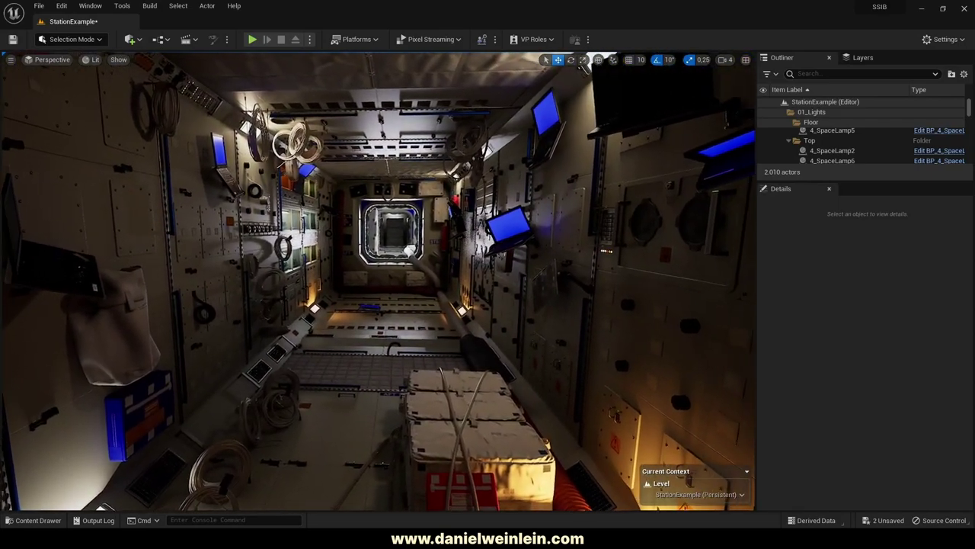
Enlarge the Outliner and collapse the Floor and Top light folders and the Side_R folder.
{"action": "left_click_drag", "start_coordinate": [785, 180], "coordinate": [785, 312]}
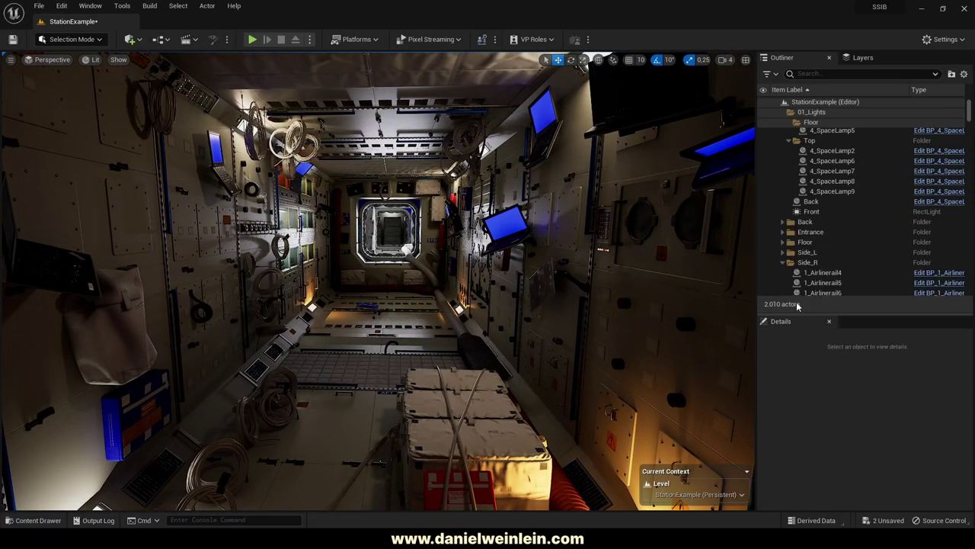
{"action": "scroll", "coordinate": [826, 160], "scroll_direction": "up", "scroll_amount": 2}
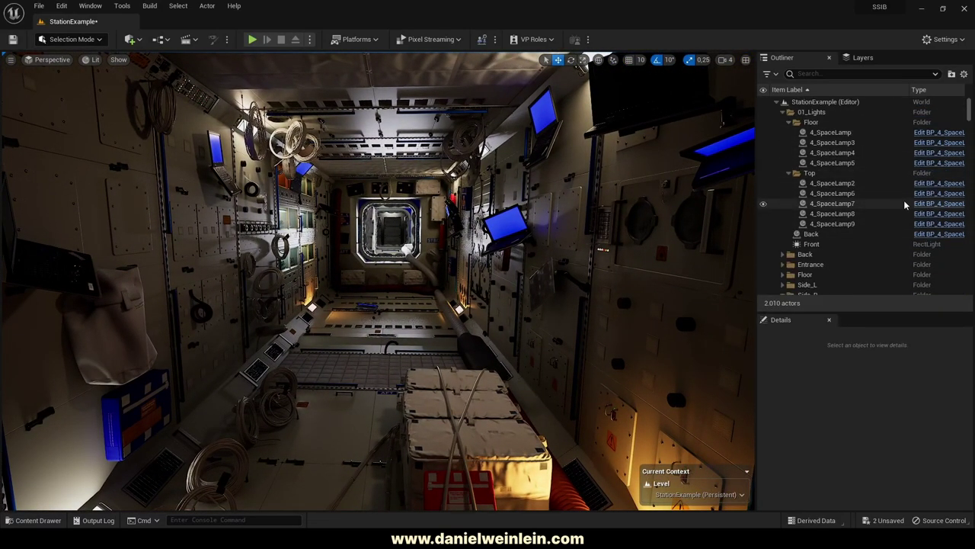
{"action": "left_click", "coordinate": [788, 122]}
{"action": "left_click", "coordinate": [788, 132]}
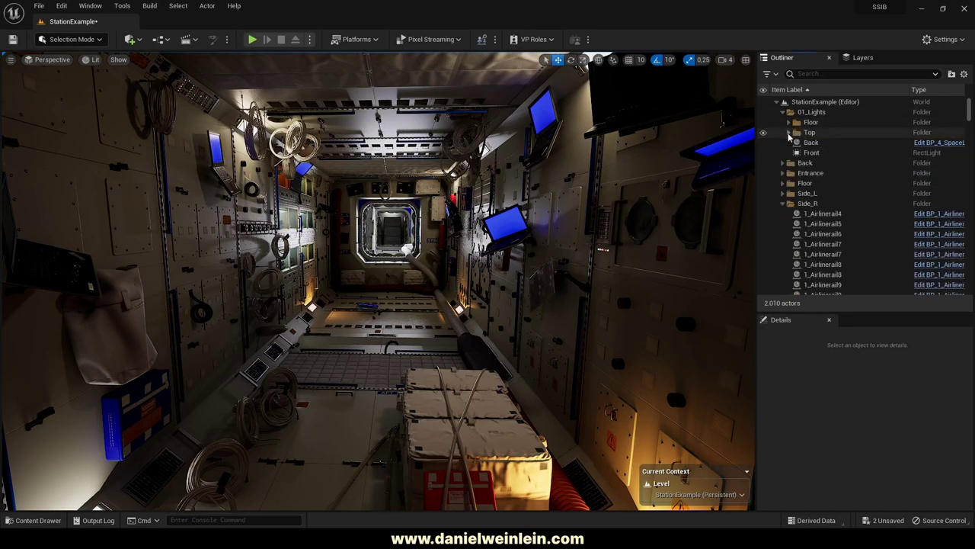
{"action": "left_click", "coordinate": [783, 204]}
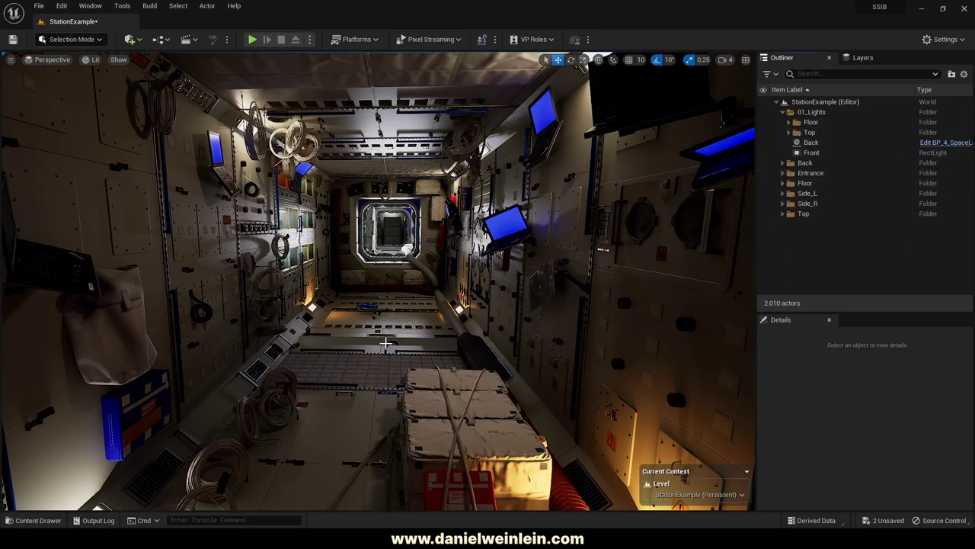
Filter the project assets by Static Mesh and browse all meshes in the Content folder.
{"action": "key", "text": "s"}
{"action": "right_click_drag", "start_coordinate": [373, 336], "coordinate": [338, 321]}
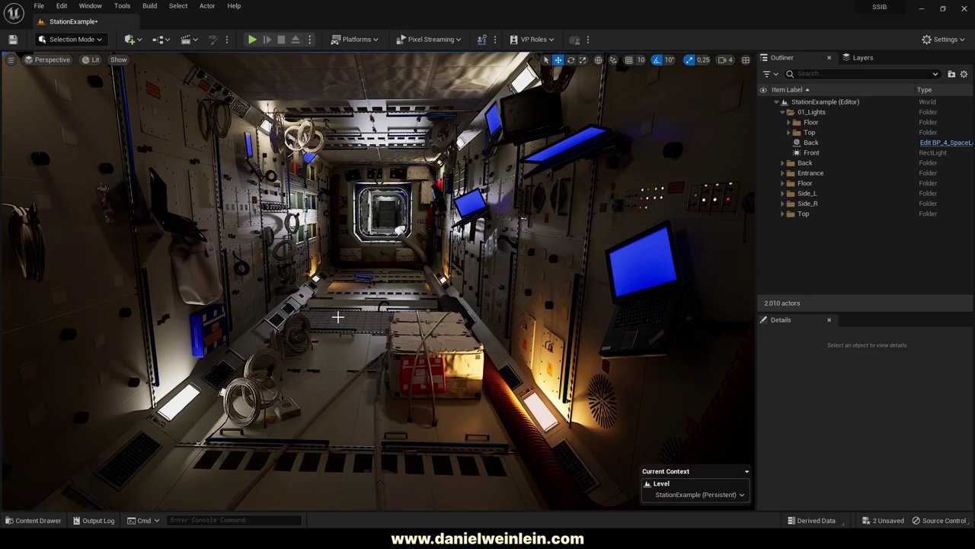
{"action": "left_click", "coordinate": [34, 519]}
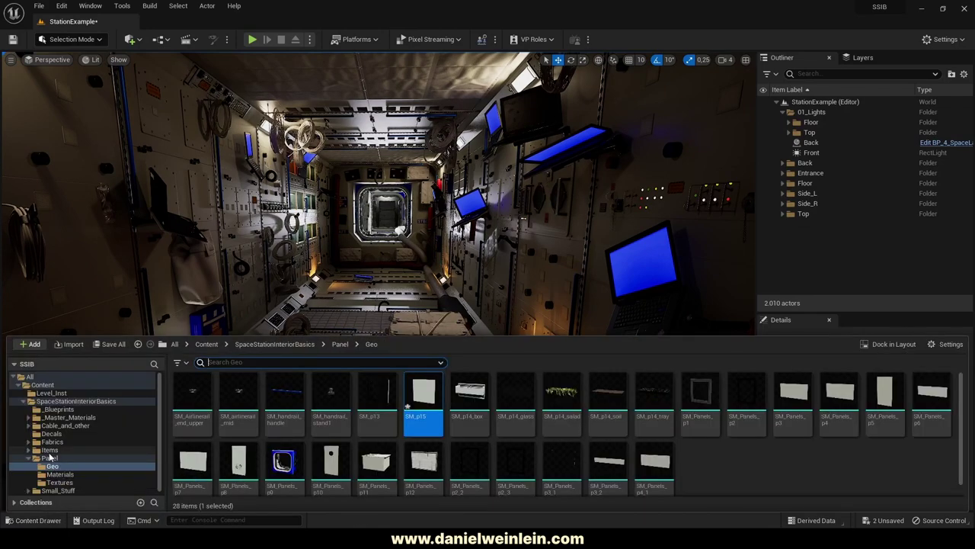
{"action": "left_click", "coordinate": [181, 365]}
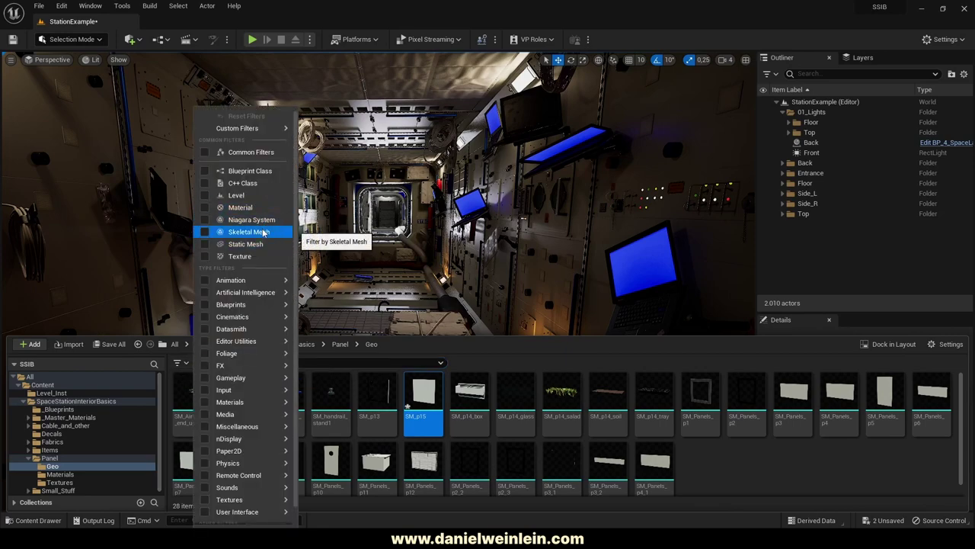
{"action": "left_click", "coordinate": [248, 244]}
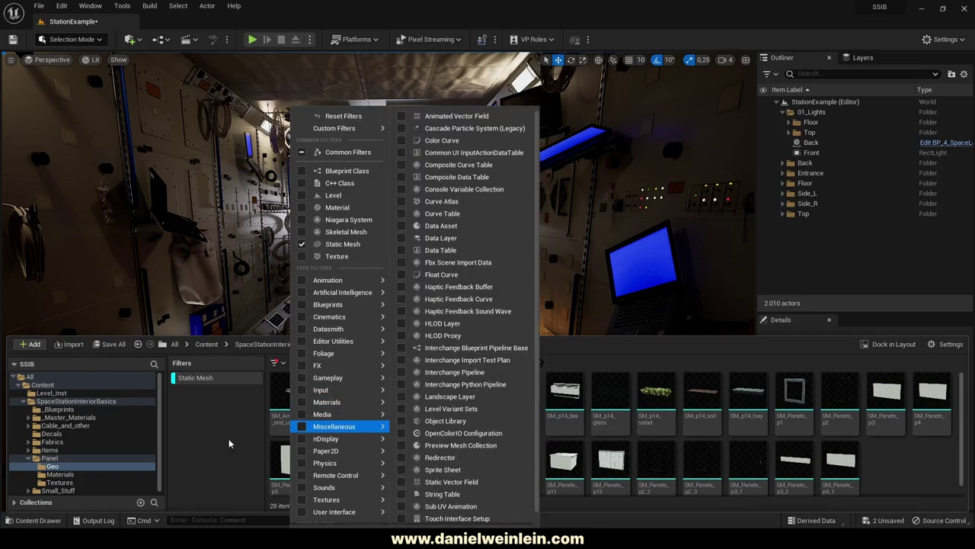
{"action": "left_click", "coordinate": [229, 443]}
{"action": "left_click", "coordinate": [41, 385]}
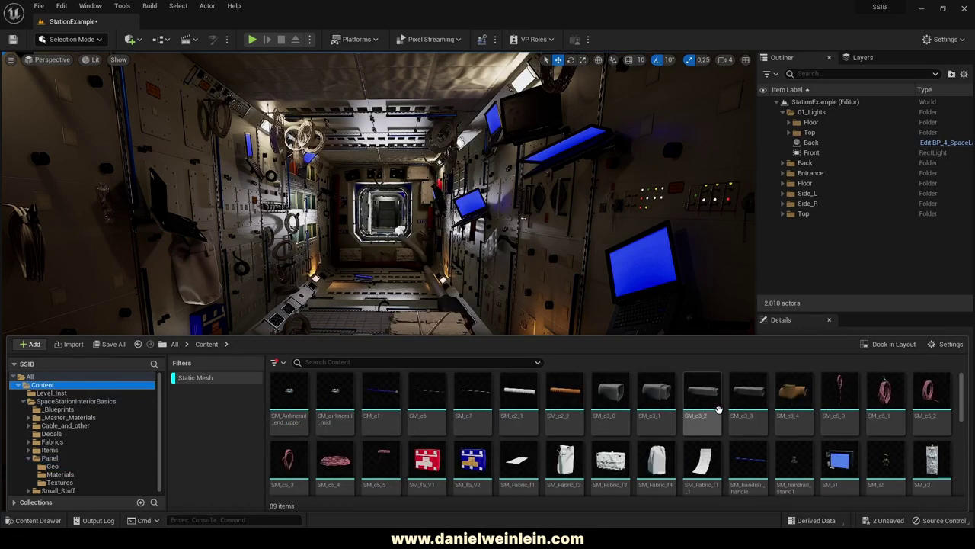
{"action": "scroll", "coordinate": [762, 442], "scroll_direction": "down", "scroll_amount": 5}
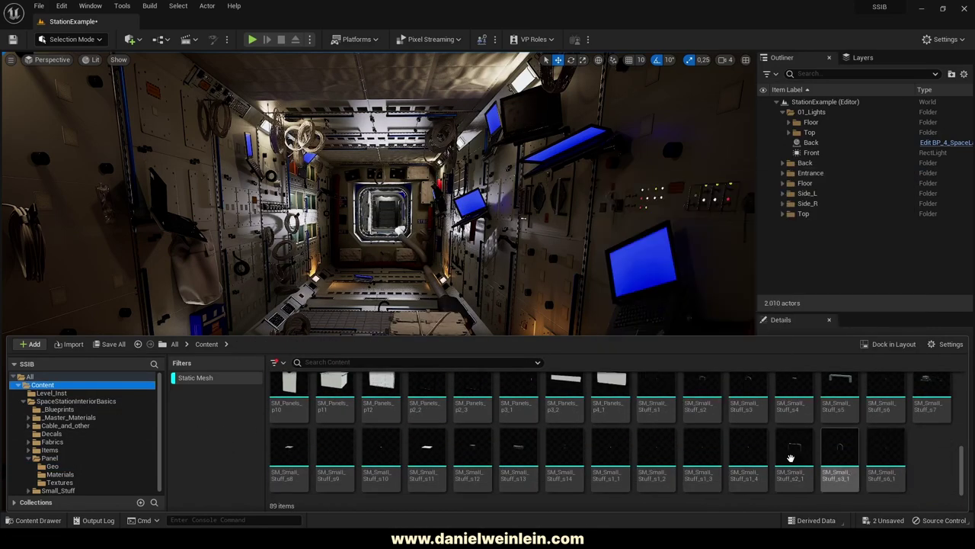
{"action": "scroll", "coordinate": [533, 442], "scroll_direction": "up", "scroll_amount": 5}
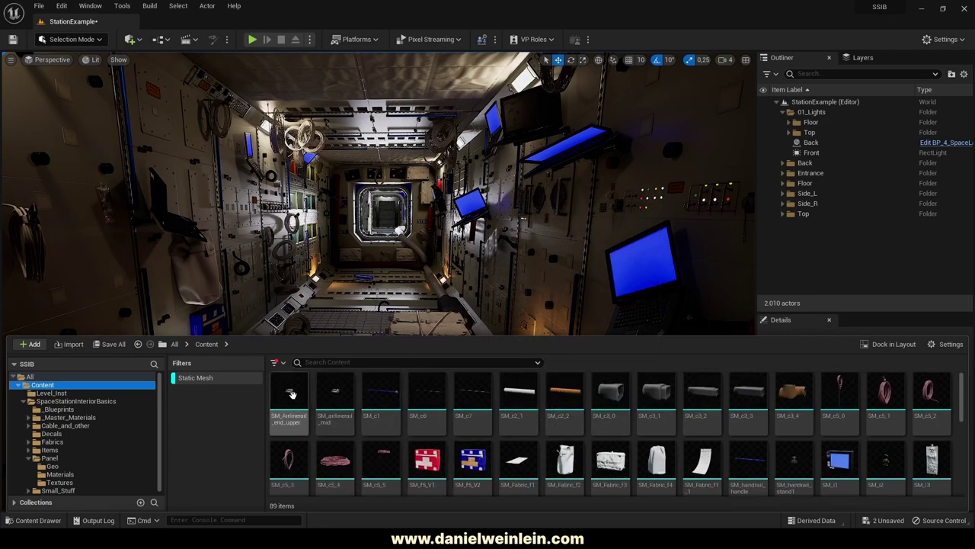
Place the SM_f5_V2 static mesh on the corridor floor and delete it again.
{"action": "mouse_move", "coordinate": [471, 461]}
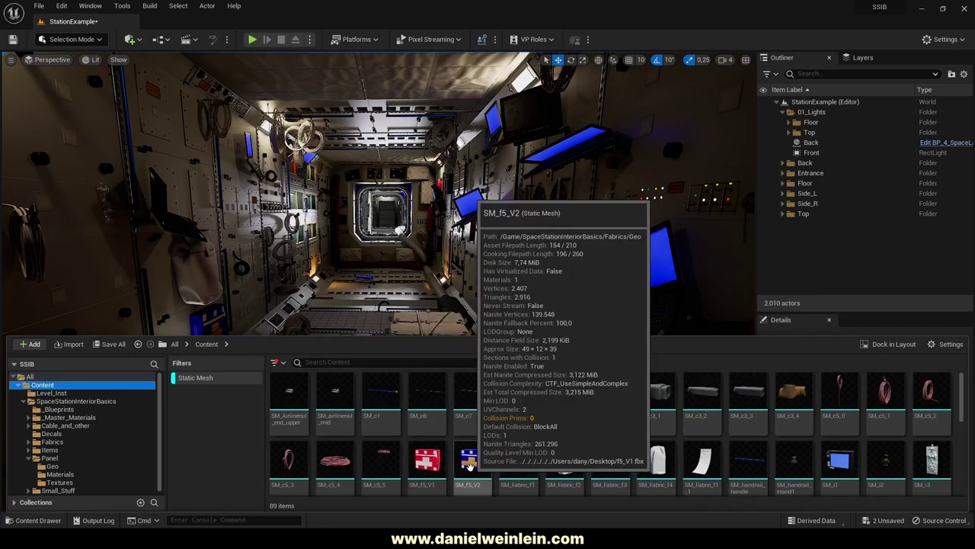
{"action": "left_click_drag", "start_coordinate": [470, 470], "coordinate": [365, 380]}
{"action": "key", "text": "Delete"}
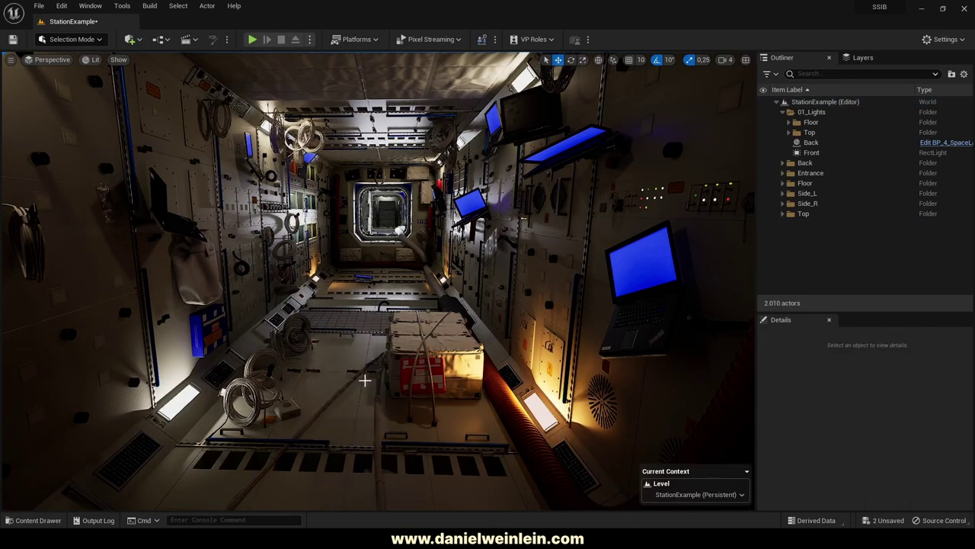
Open the _Blueprints folder in the project assets and reset the asset filters.
{"action": "left_click", "coordinate": [44, 520]}
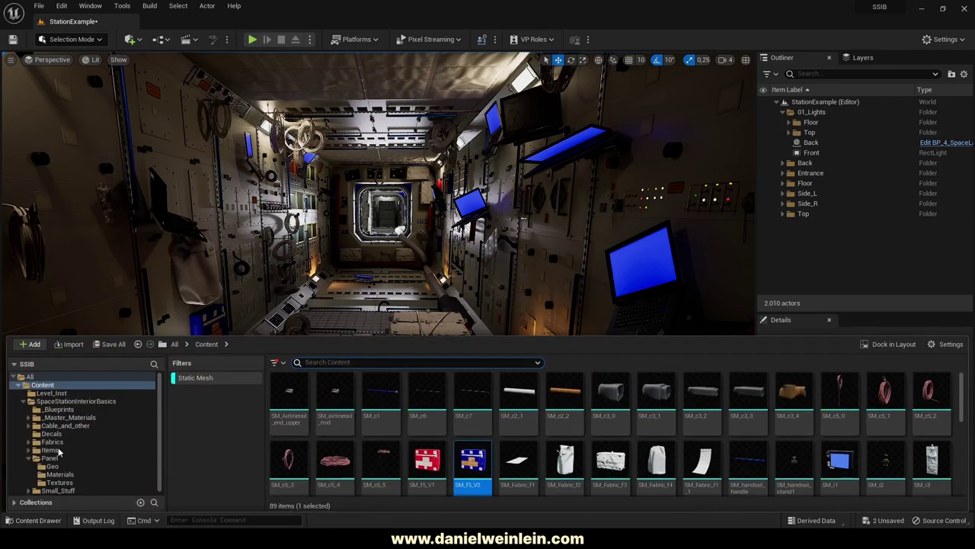
{"action": "left_click", "coordinate": [28, 459]}
{"action": "left_click", "coordinate": [59, 409]}
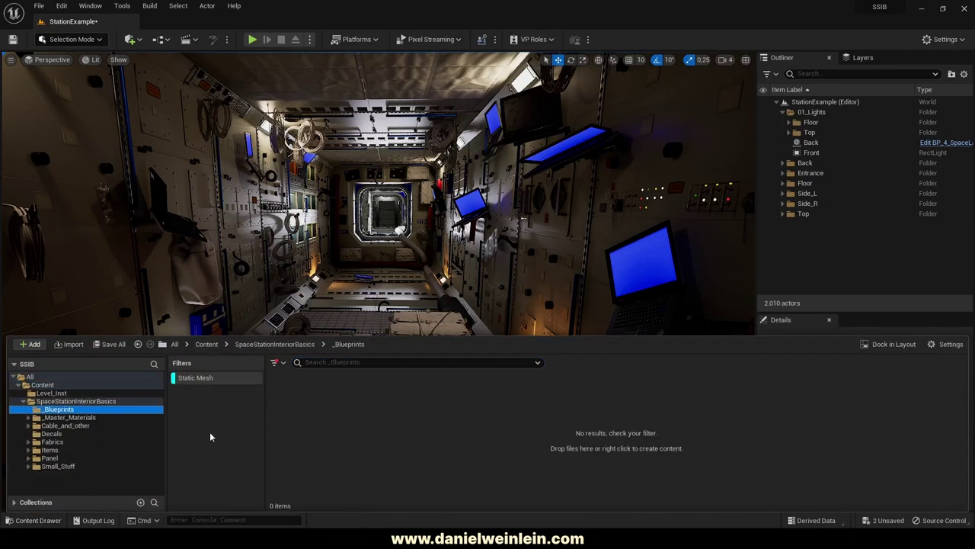
{"action": "left_click", "coordinate": [199, 378]}
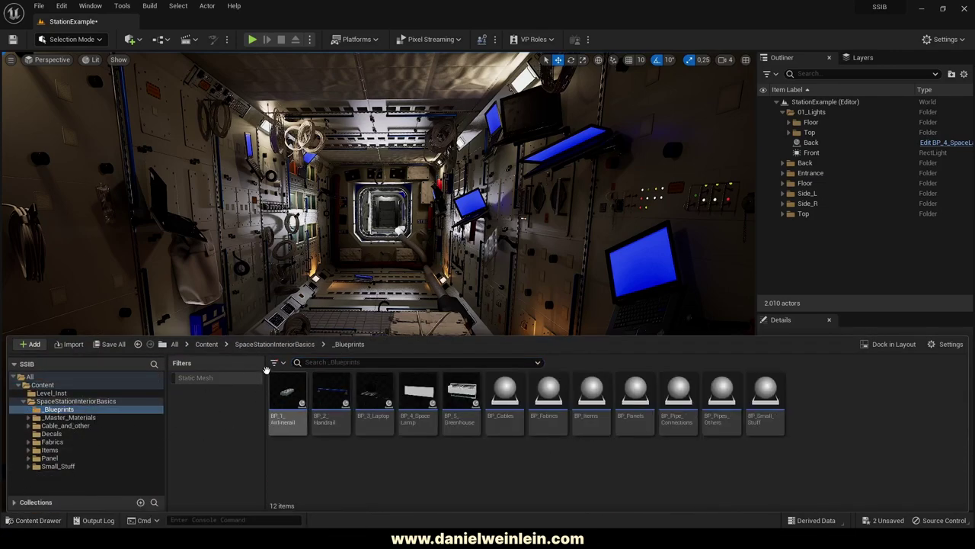
{"action": "left_click", "coordinate": [276, 363]}
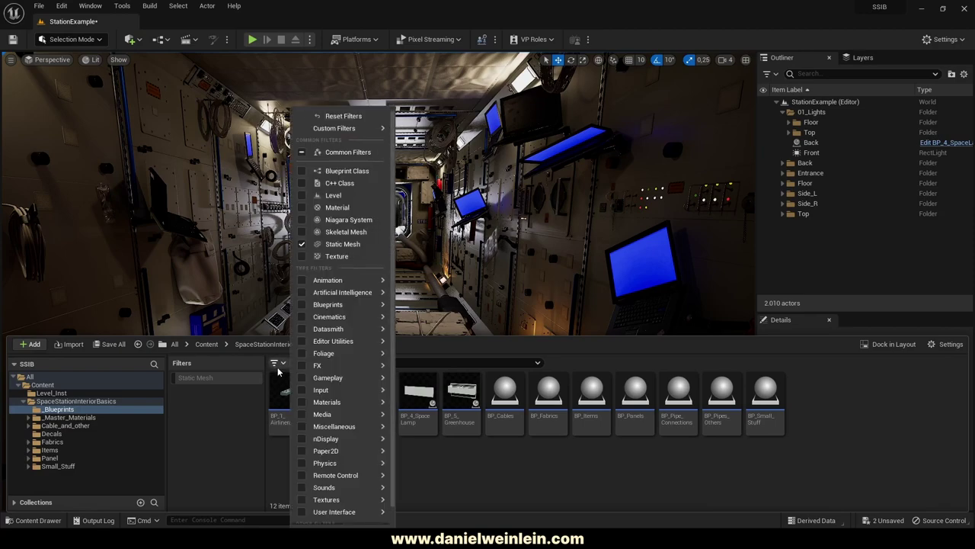
{"action": "left_click", "coordinate": [340, 116]}
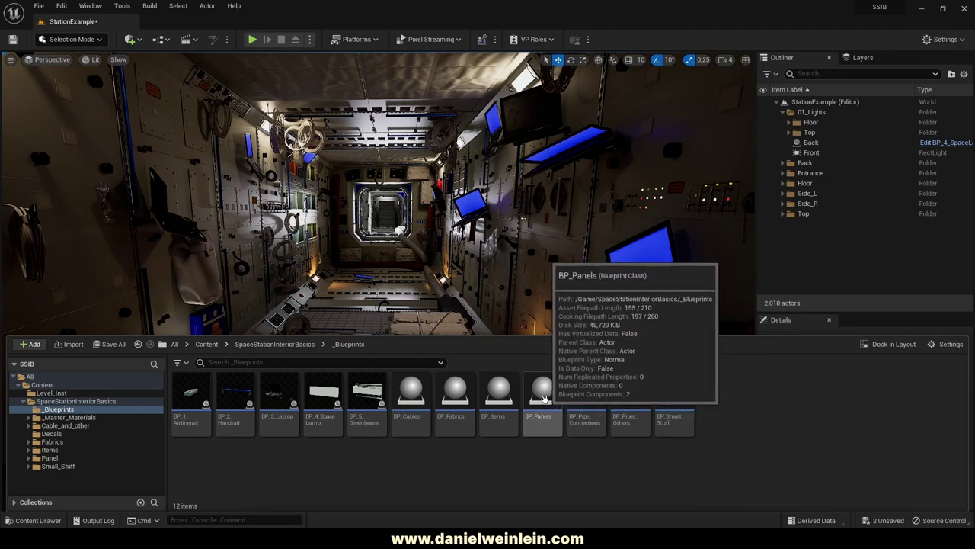
Place a BP_Panels blueprint on the corridor floor and move it farther down the corridor to a Y location of about -511.
{"action": "left_click_drag", "start_coordinate": [550, 400], "coordinate": [361, 309]}
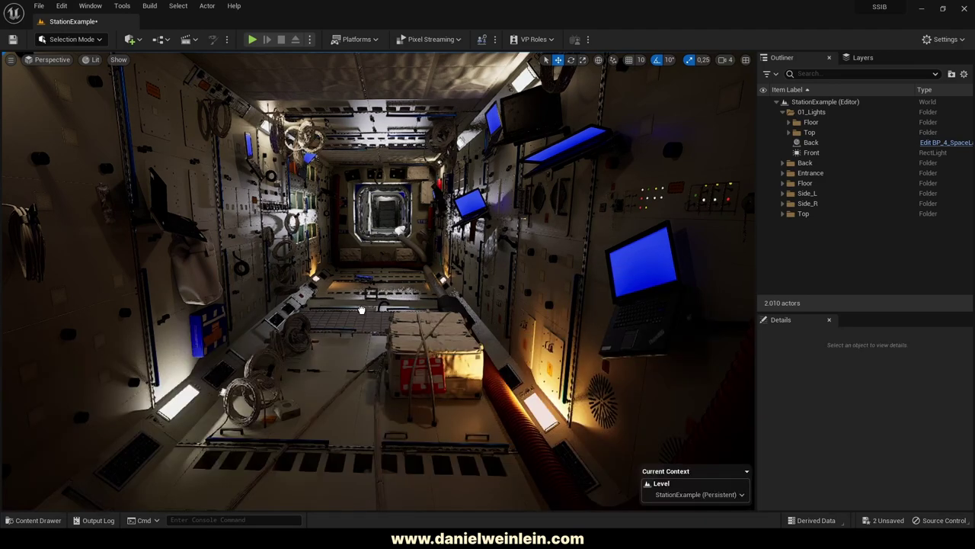
{"action": "left_click_drag", "start_coordinate": [327, 410], "coordinate": [327, 410]}
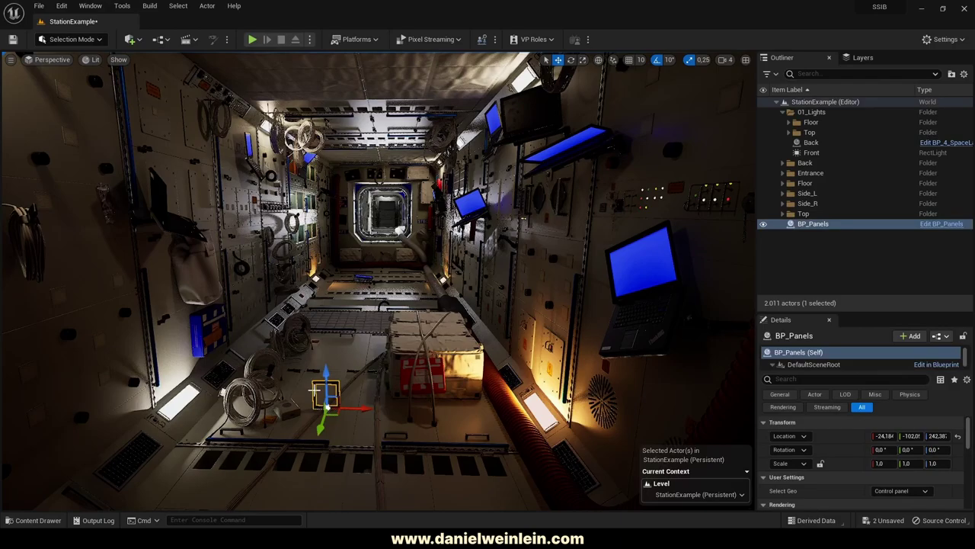
{"action": "right_click_drag", "start_coordinate": [328, 409], "coordinate": [381, 411]}
{"action": "left_click_drag", "start_coordinate": [298, 494], "coordinate": [359, 347]}
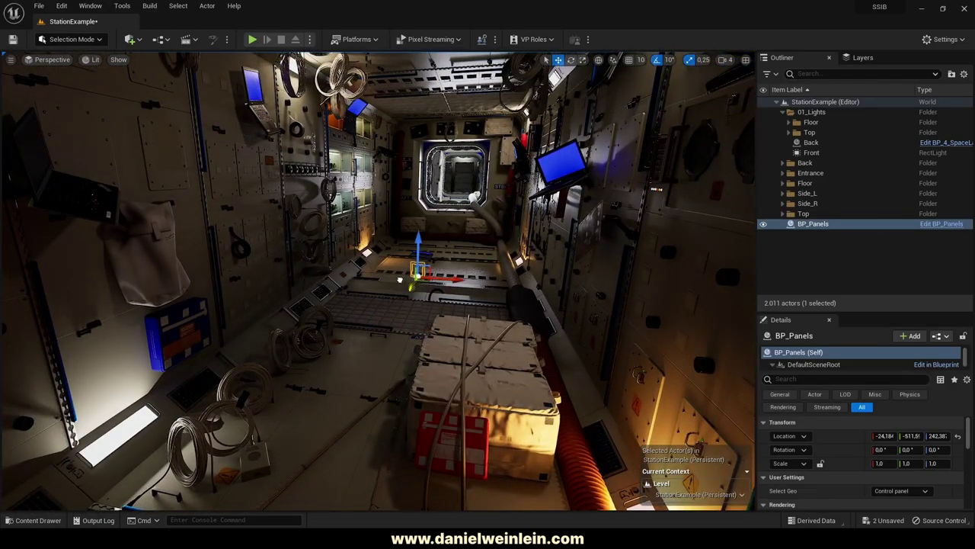
Raise the placed panel above the floor to a Z location of about 280.
{"action": "right_click_drag", "start_coordinate": [412, 298], "coordinate": [167, 308]}
{"action": "right_click_drag", "start_coordinate": [381, 315], "coordinate": [381, 318]}
{"action": "left_click_drag", "start_coordinate": [375, 304], "coordinate": [375, 213]}
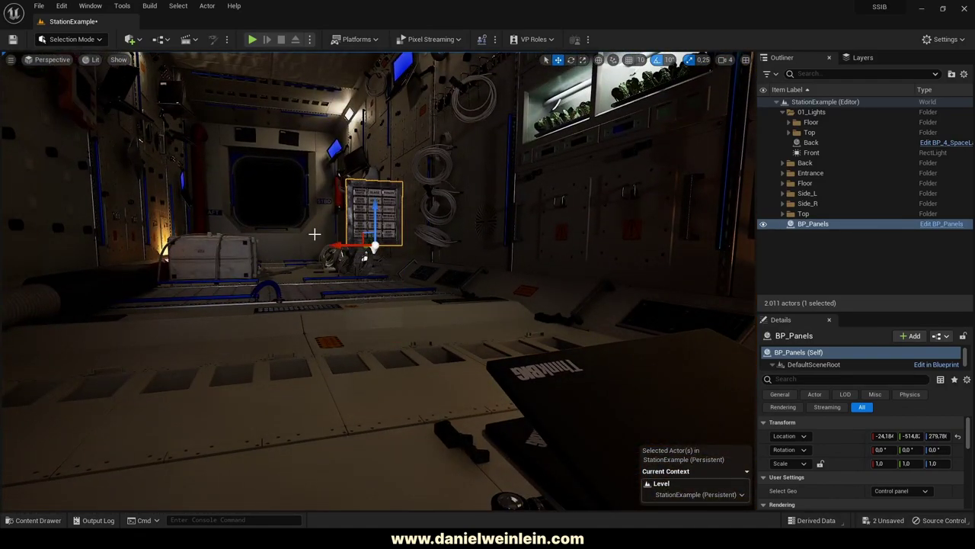
{"action": "right_click_drag", "start_coordinate": [313, 234], "coordinate": [304, 284]}
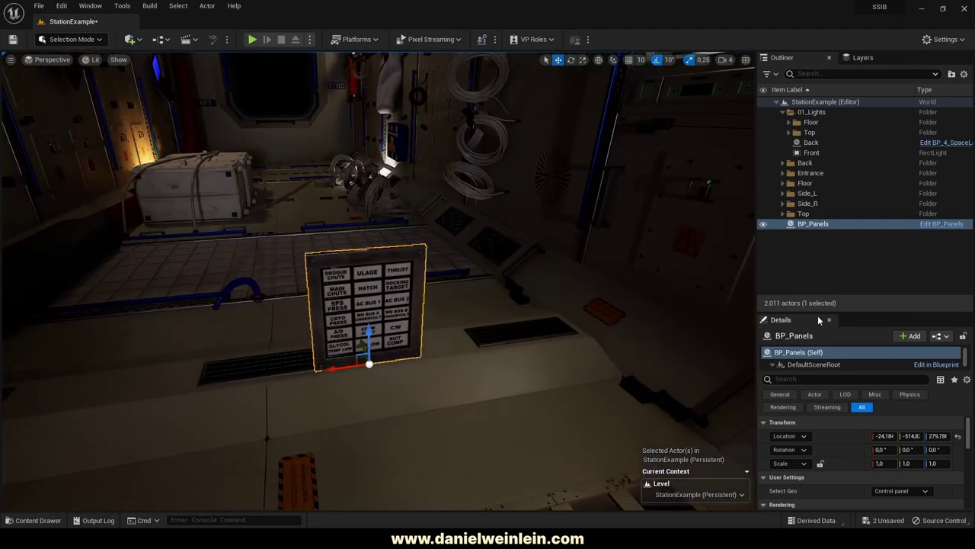
Enlarge the Details area and switch the placed panel's Select Geo to Node junction.
{"action": "left_click_drag", "start_coordinate": [800, 311], "coordinate": [815, 163]}
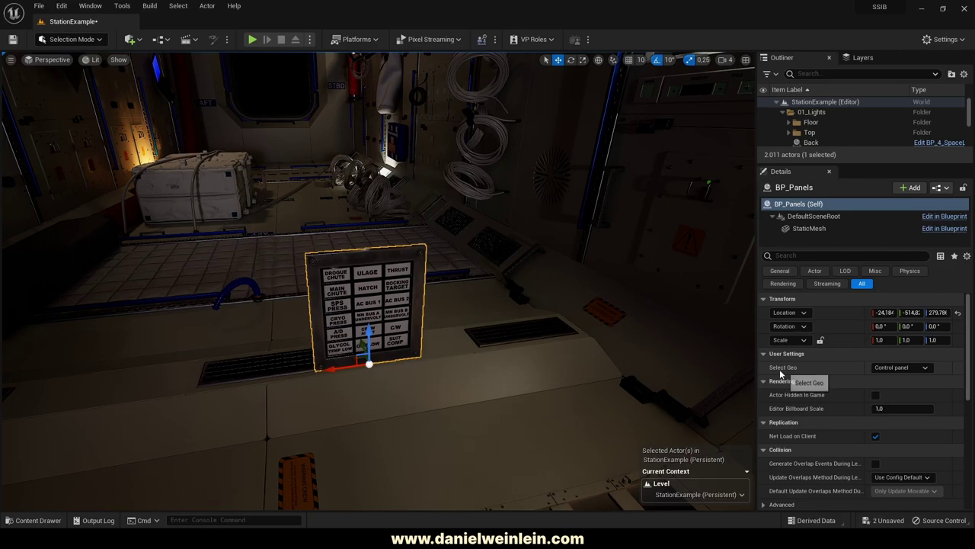
{"action": "mouse_move", "coordinate": [389, 325]}
{"action": "right_mouse_down"}
{"action": "mouse_move", "coordinate": [387, 307]}
{"action": "mouse_move", "coordinate": [387, 373]}
{"action": "mouse_move", "coordinate": [386, 320]}
{"action": "right_mouse_up"}
{"action": "left_click", "coordinate": [903, 368]}
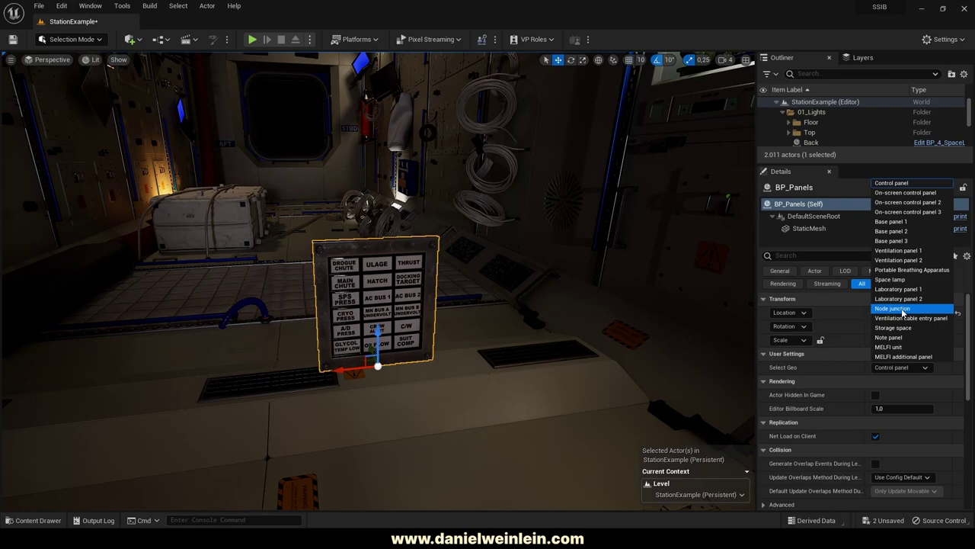
{"action": "left_click", "coordinate": [903, 311]}
{"action": "key", "text": "s"}
{"action": "right_click_drag", "start_coordinate": [499, 292], "coordinate": [469, 319]}
Set the panel's Select Geo to MELFI unit and duplicate the panel directly beside the original.
{"action": "left_click", "coordinate": [903, 367]}
{"action": "left_click", "coordinate": [906, 349]}
{"action": "key", "text": "w"}
{"action": "key", "text": "s"}
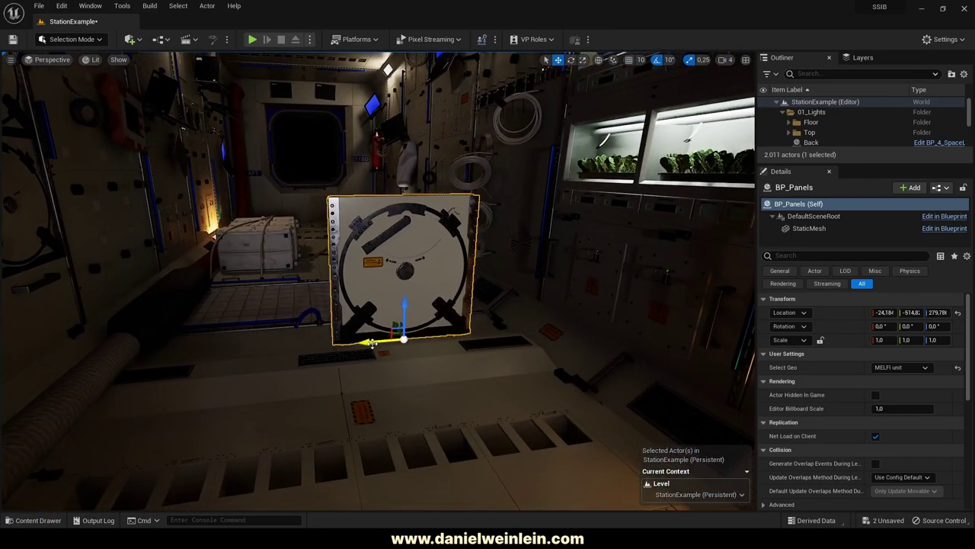
{"action": "left_click_drag", "start_coordinate": [379, 341], "coordinate": [225, 351], "text": "alt"}
Try the Note panel and MELFI unit geometry on the duplicate and settle on MELFI additional panel.
{"action": "left_click", "coordinate": [900, 368]}
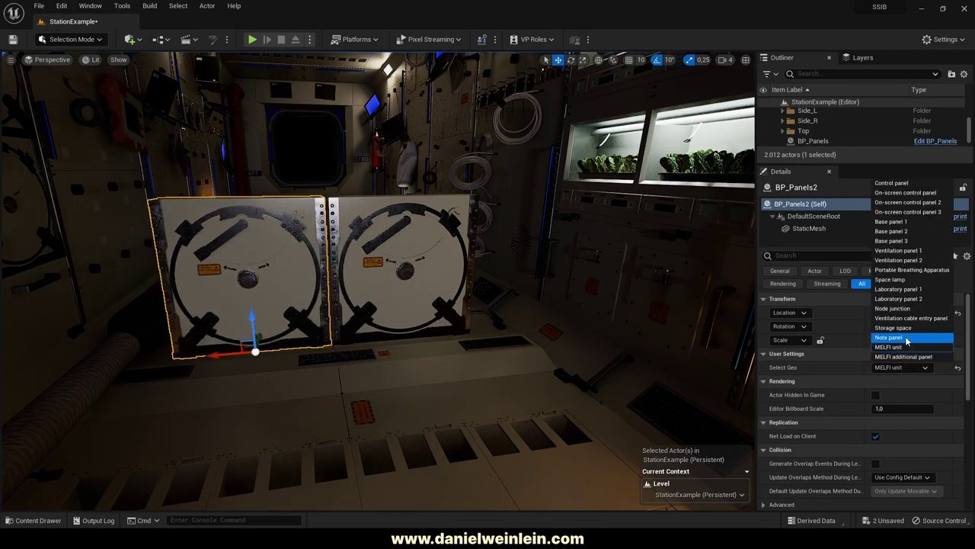
{"action": "left_click", "coordinate": [895, 336]}
{"action": "left_click", "coordinate": [903, 368]}
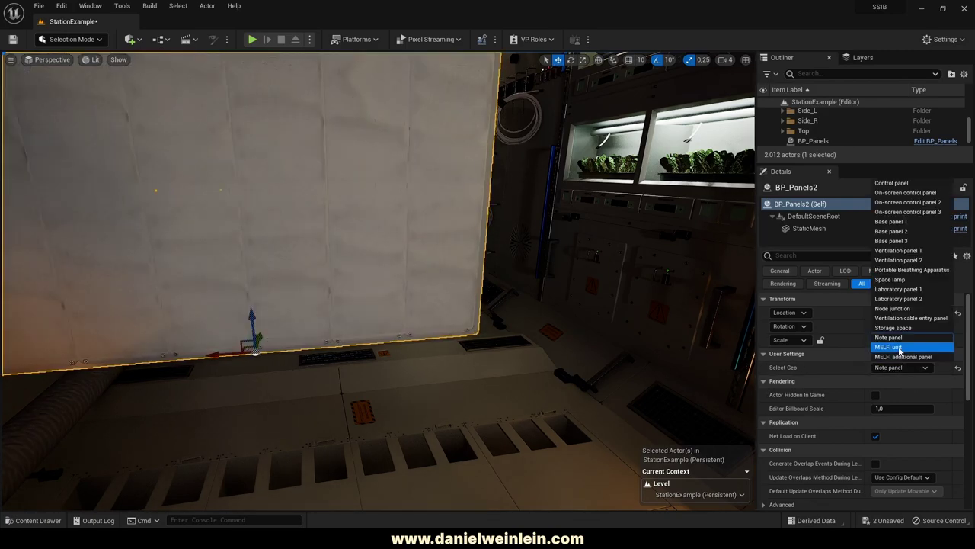
{"action": "left_click", "coordinate": [895, 347]}
{"action": "left_click", "coordinate": [898, 369]}
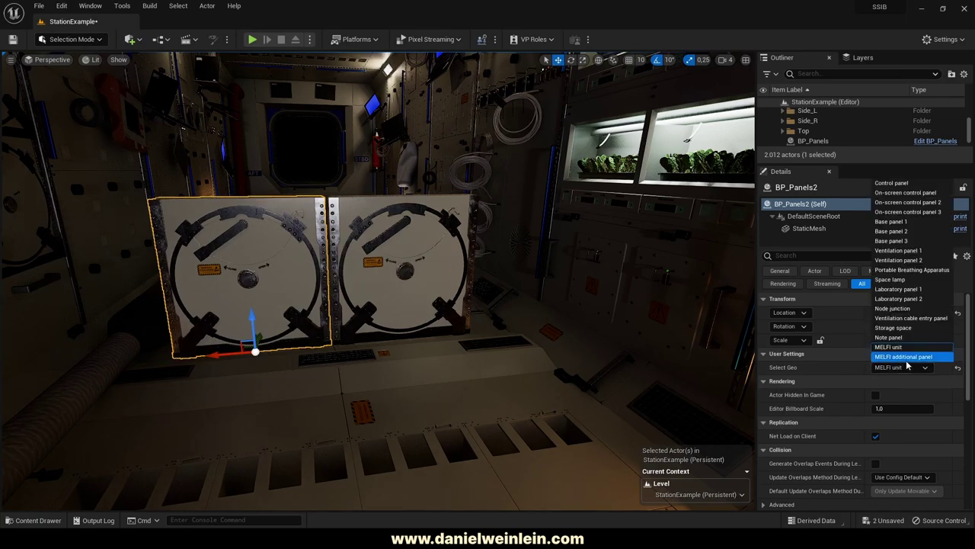
{"action": "left_click", "coordinate": [906, 359]}
{"action": "right_click_drag", "start_coordinate": [254, 301], "coordinate": [233, 301]}
{"action": "right_click_drag", "start_coordinate": [487, 210], "coordinate": [517, 217]}
{"action": "mouse_move", "coordinate": [367, 242]}
{"action": "right_mouse_down"}
{"action": "mouse_move", "coordinate": [382, 235]}
{"action": "mouse_move", "coordinate": [386, 247]}
{"action": "mouse_move", "coordinate": [390, 233]}
{"action": "mouse_move", "coordinate": [398, 240]}
{"action": "mouse_move", "coordinate": [367, 242]}
{"action": "right_mouse_up"}
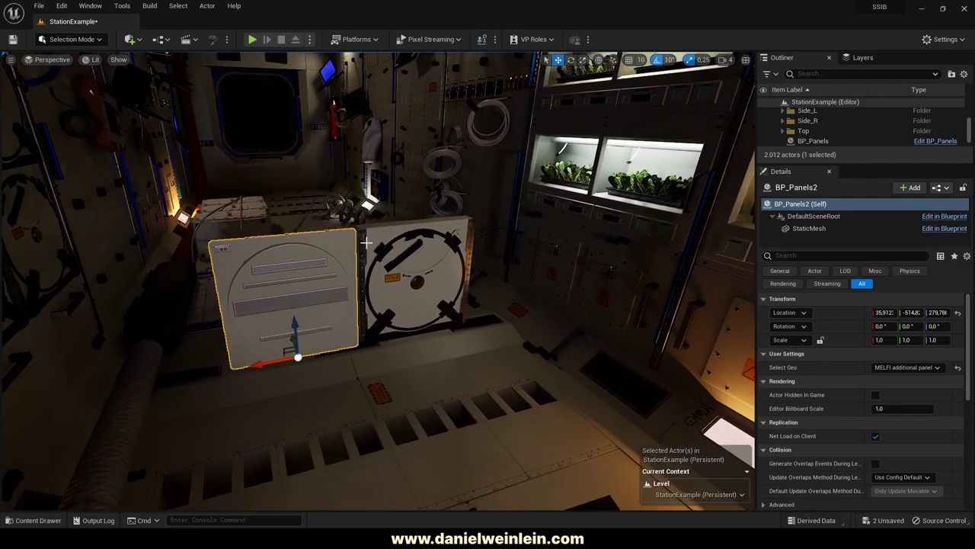
Delete both MELFI panels from the corridor floor.
{"action": "key", "text": "Delete"}
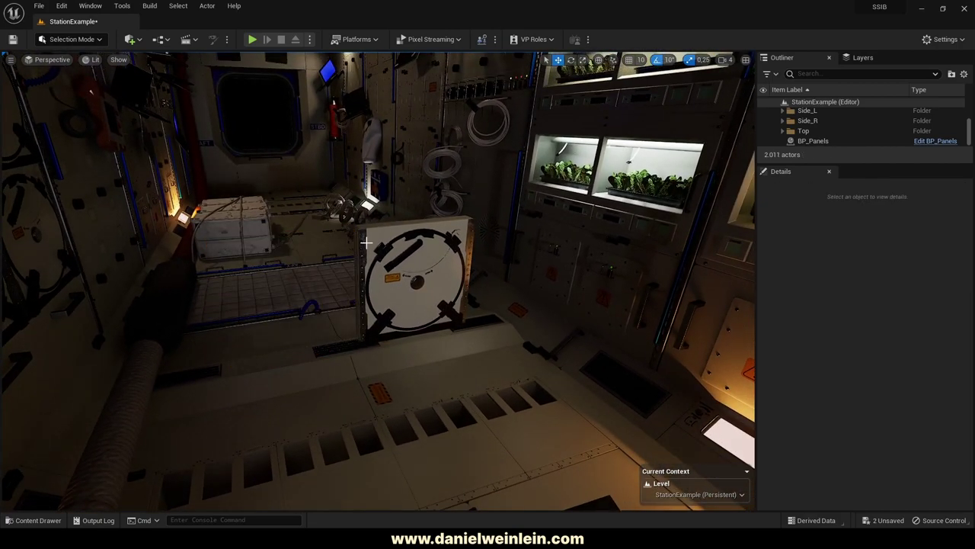
{"action": "left_click", "coordinate": [366, 242]}
{"action": "key", "text": "Delete"}
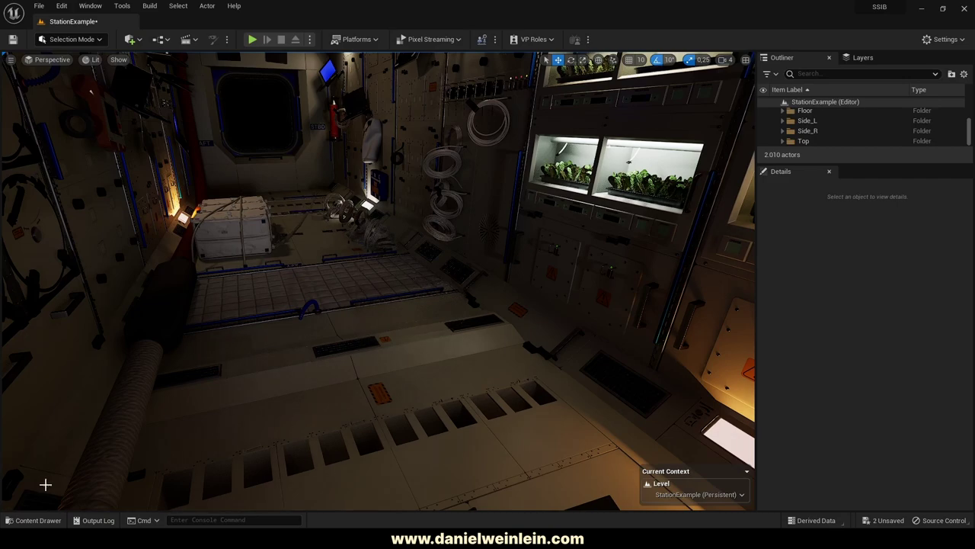
Place a BP_Pipes_Others blueprint on the corridor floor and shift its spline's end point slightly.
{"action": "left_click", "coordinate": [33, 519]}
{"action": "right_click_drag", "start_coordinate": [304, 282], "coordinate": [282, 325]}
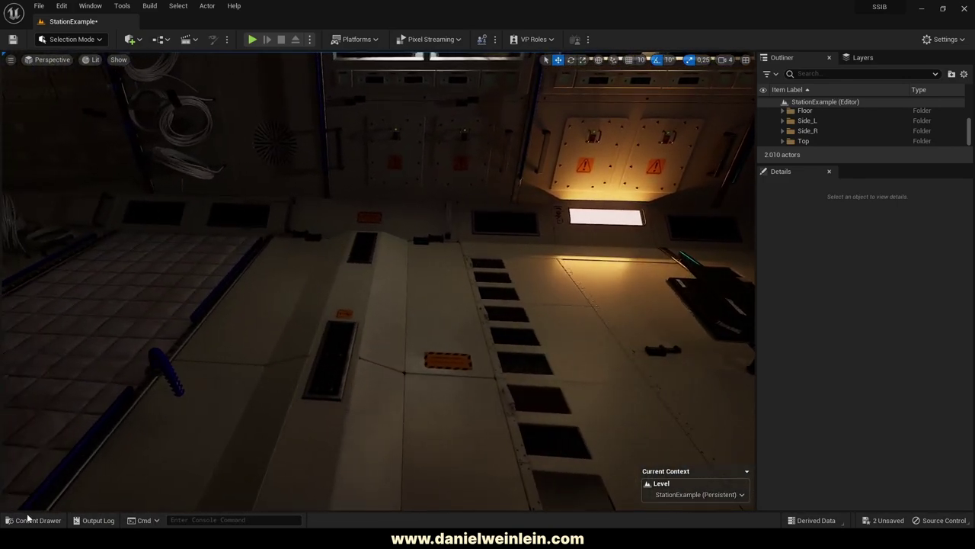
{"action": "left_click", "coordinate": [33, 520]}
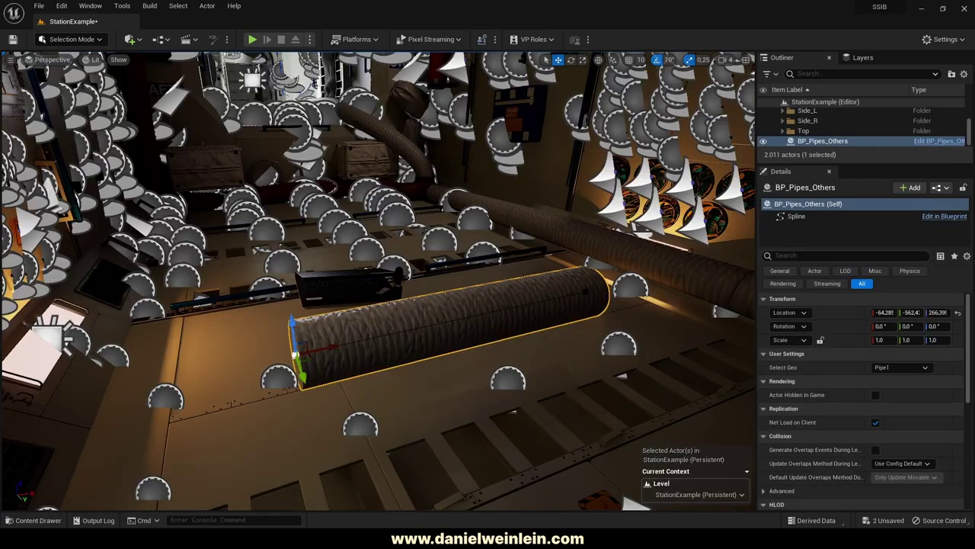
{"action": "right_click_drag", "start_coordinate": [423, 308], "coordinate": [518, 303]}
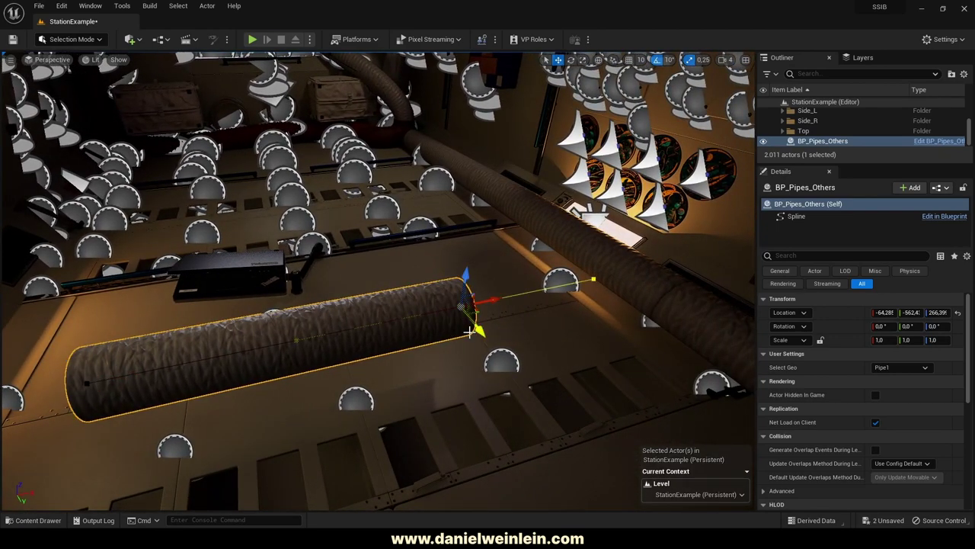
{"action": "left_click_drag", "start_coordinate": [470, 332], "coordinate": [445, 323]}
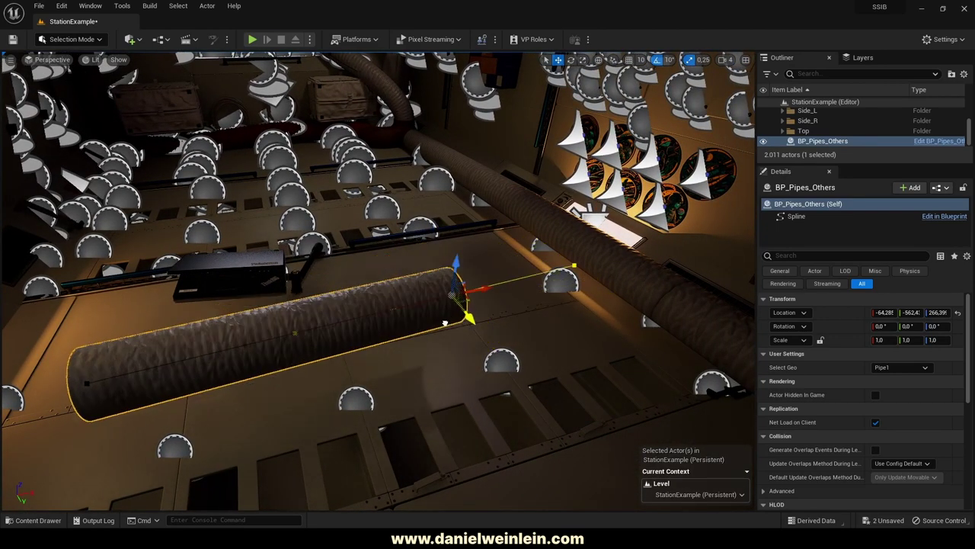
Bend the placed pipe by pulling the tangent handle of its spline's end point.
{"action": "left_click", "coordinate": [294, 334]}
{"action": "left_click_drag", "start_coordinate": [301, 358], "coordinate": [243, 188]}
{"action": "right_click_drag", "start_coordinate": [305, 294], "coordinate": [355, 287]}
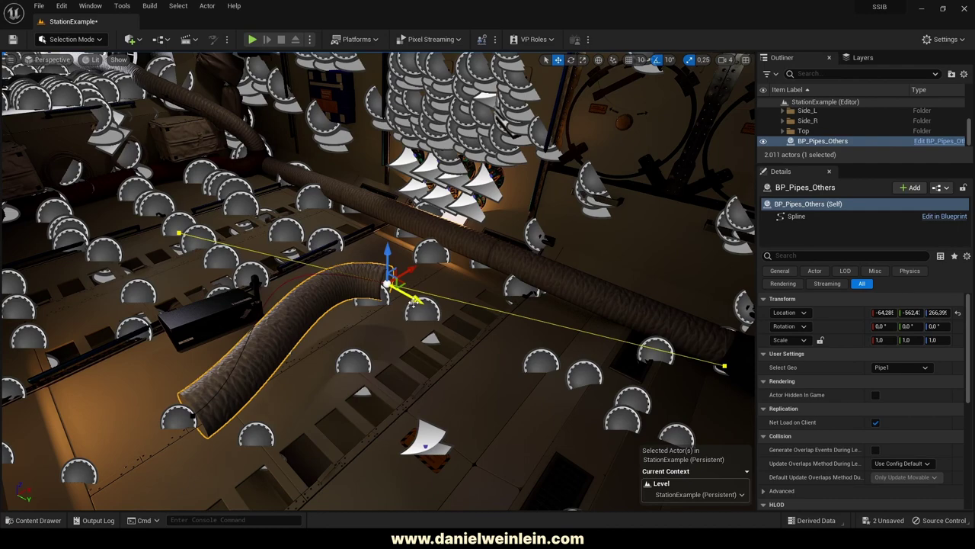
Extend the pipe across the floor with another spline point and raise that end point.
{"action": "key", "text": "ctrl+z"}
{"action": "left_click_drag", "start_coordinate": [482, 365], "coordinate": [627, 423]}
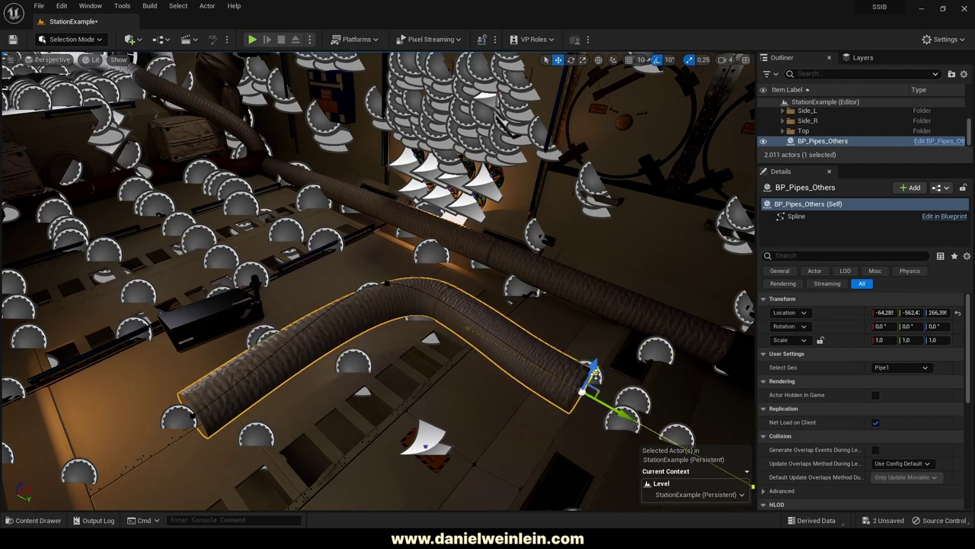
{"action": "left_click_drag", "start_coordinate": [594, 372], "coordinate": [623, 326]}
Switch the pipe's Select Geo to Pipe2.
{"action": "left_click", "coordinate": [925, 368]}
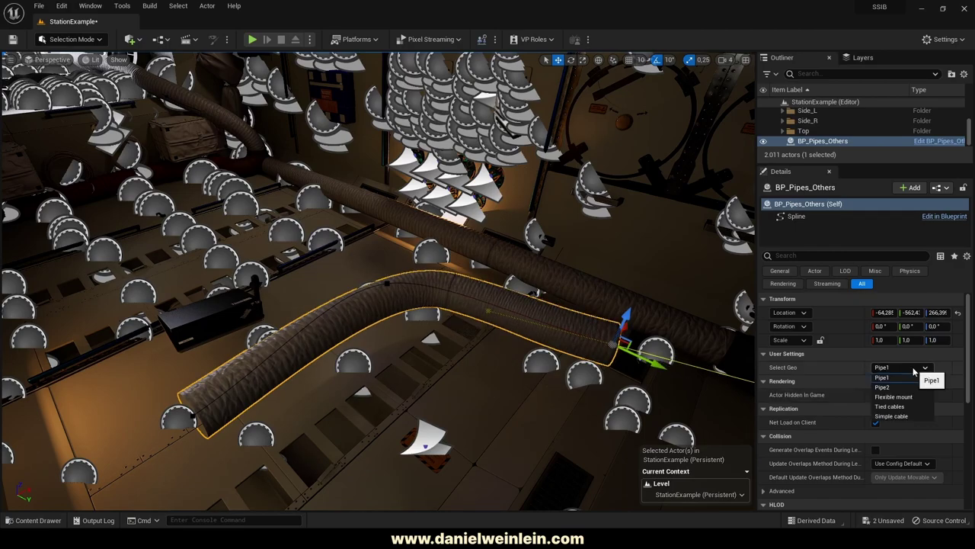
{"action": "left_click", "coordinate": [888, 385]}
{"action": "mouse_move", "coordinate": [323, 303]}
{"action": "right_mouse_down"}
{"action": "mouse_move", "coordinate": [317, 317]}
{"action": "mouse_move", "coordinate": [404, 323]}
{"action": "mouse_move", "coordinate": [369, 299]}
{"action": "mouse_move", "coordinate": [375, 305]}
{"action": "mouse_move", "coordinate": [323, 304]}
{"action": "right_mouse_up"}
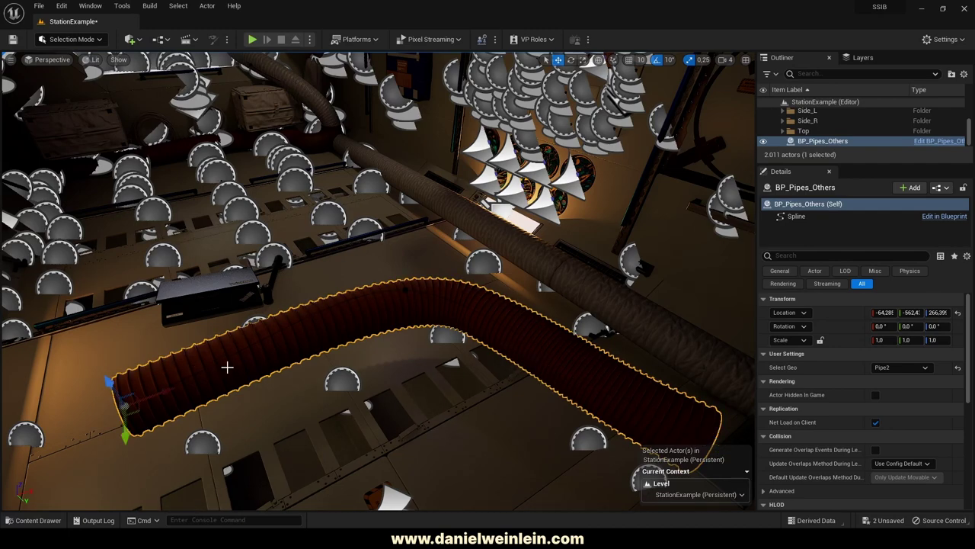
Delete the pipe and hide the light icons in the viewport.
{"action": "key", "text": "Delete"}
{"action": "right_click_drag", "start_coordinate": [236, 252], "coordinate": [156, 243]}
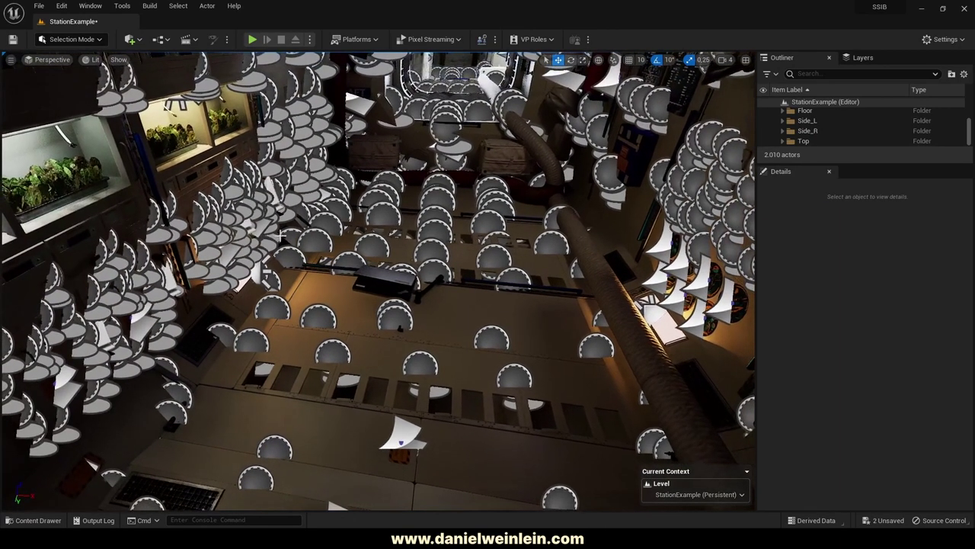
{"action": "key", "text": "g"}
{"action": "right_click_drag", "start_coordinate": [288, 254], "coordinate": [263, 249]}
{"action": "right_click_drag", "start_coordinate": [310, 59], "coordinate": [310, 59]}
Place a BP_1_Airlinerail blueprint on the corridor floor near the laptop and raise it slightly.
{"action": "left_click", "coordinate": [33, 519]}
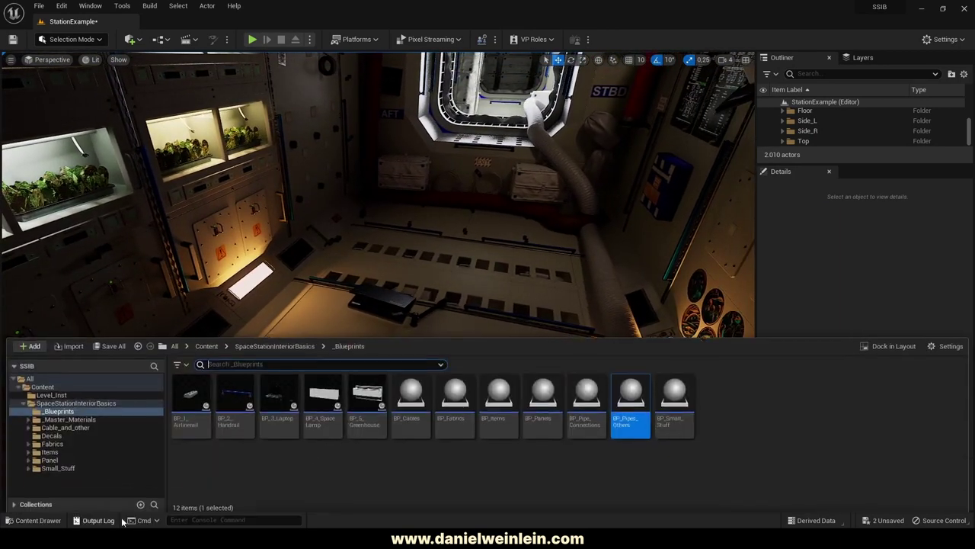
{"action": "left_click", "coordinate": [191, 399]}
{"action": "left_click_drag", "start_coordinate": [194, 400], "coordinate": [360, 388]}
{"action": "right_click_drag", "start_coordinate": [359, 388], "coordinate": [294, 407]}
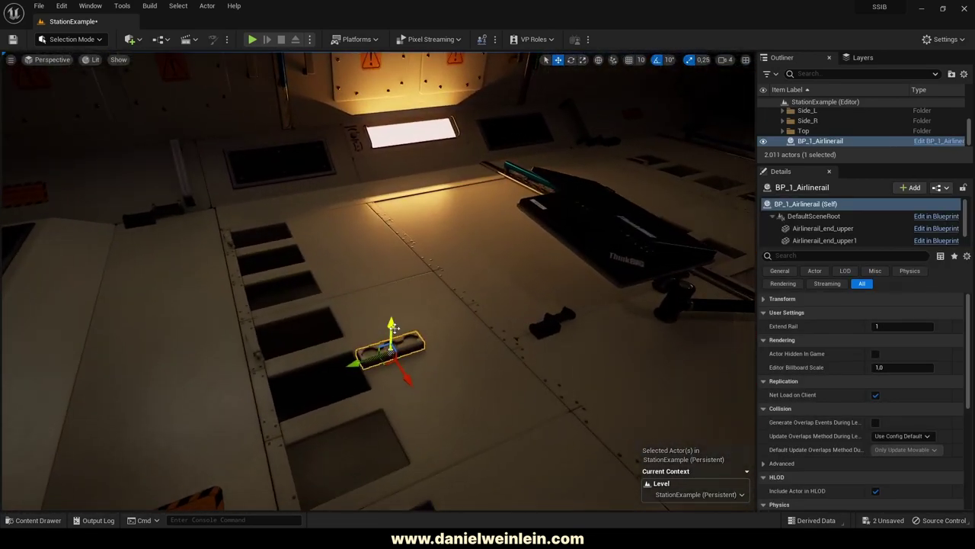
{"action": "left_click_drag", "start_coordinate": [395, 248], "coordinate": [395, 231]}
Set the airline rail's Extend Rail value to 50.
{"action": "right_click_drag", "start_coordinate": [395, 231], "coordinate": [477, 252]}
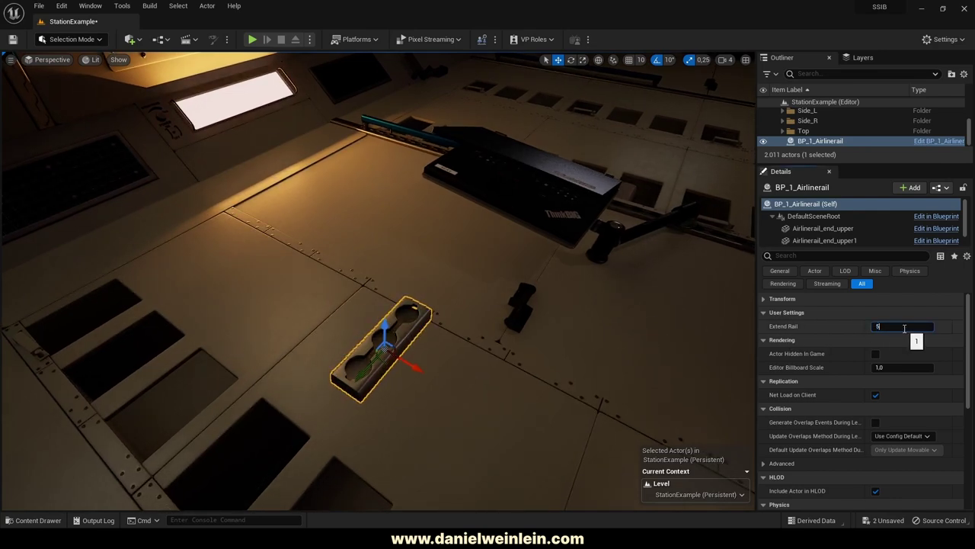
{"action": "key", "text": "Return"}
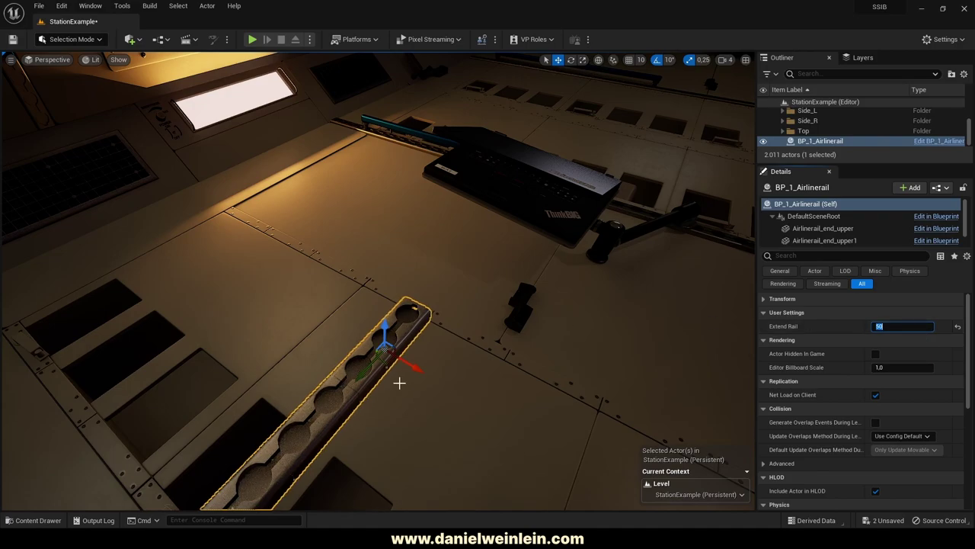
{"action": "right_click_drag", "start_coordinate": [399, 382], "coordinate": [15, 385]}
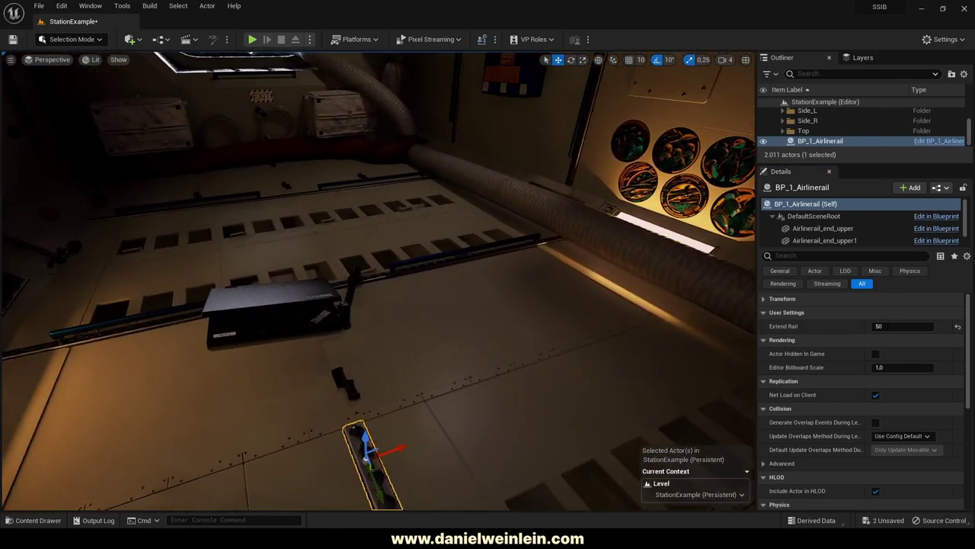
Place a BP_2_Handrail blueprint on the floor beside the laptop and raise it to a Z location of about 262.
{"action": "left_click", "coordinate": [34, 520]}
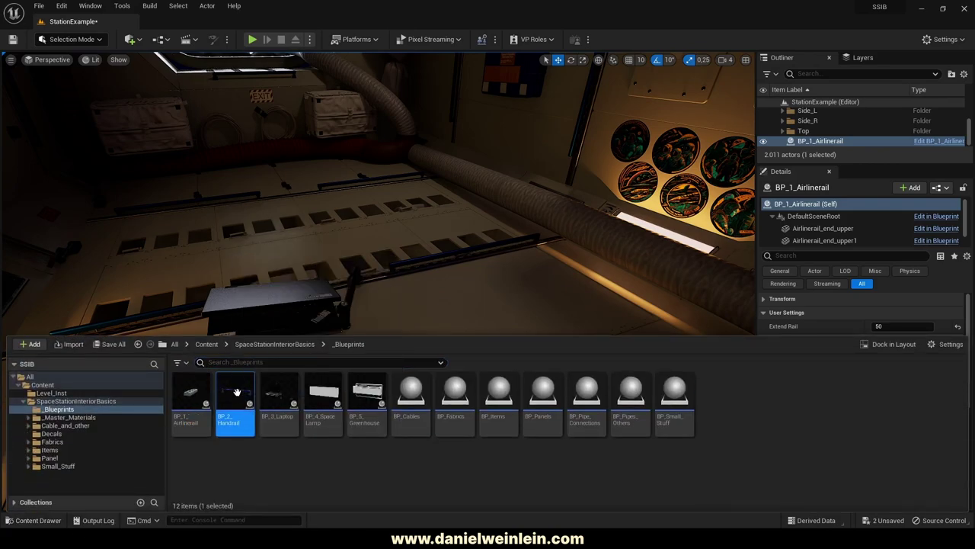
{"action": "left_click_drag", "start_coordinate": [378, 343], "coordinate": [480, 352]}
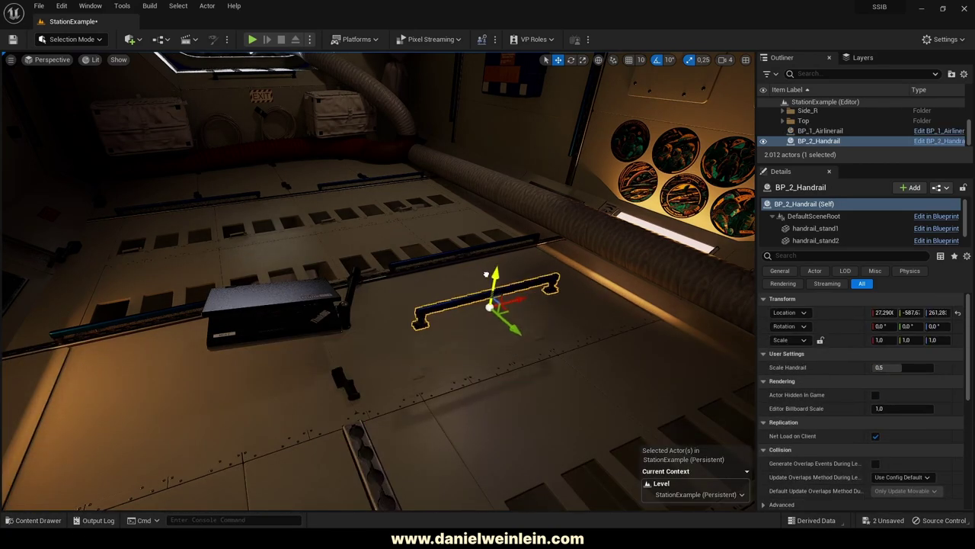
{"action": "left_click_drag", "start_coordinate": [486, 274], "coordinate": [486, 273]}
{"action": "right_click_drag", "start_coordinate": [486, 273], "coordinate": [551, 276]}
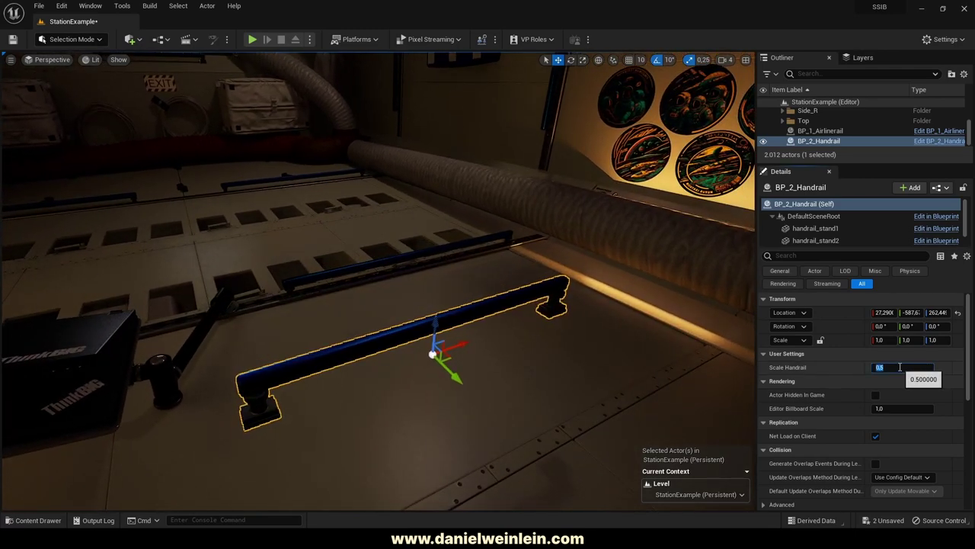
Set the handrail's Scale Handrail to 0, and replace that value with 500.
{"action": "key", "text": "Return"}
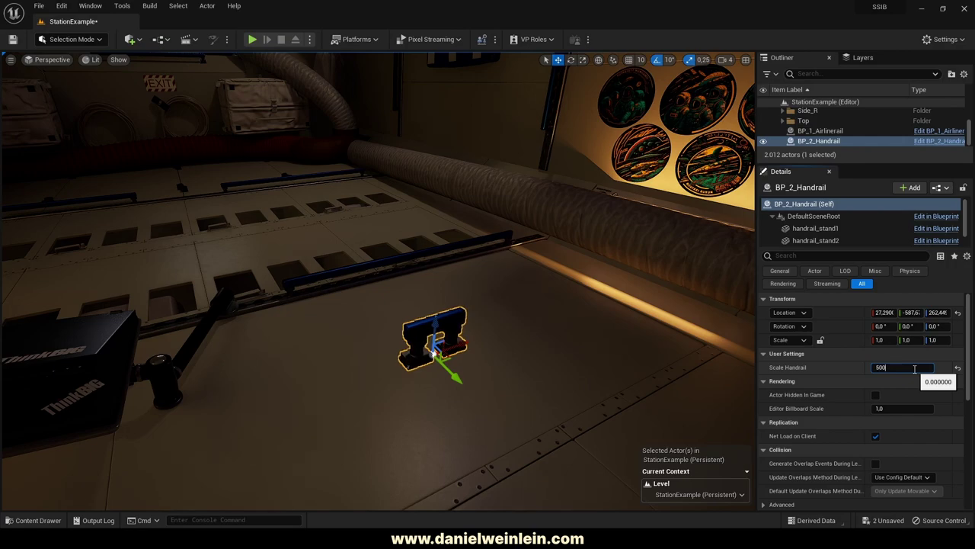
{"action": "type", "text": "500"}
{"action": "key", "text": "Return"}
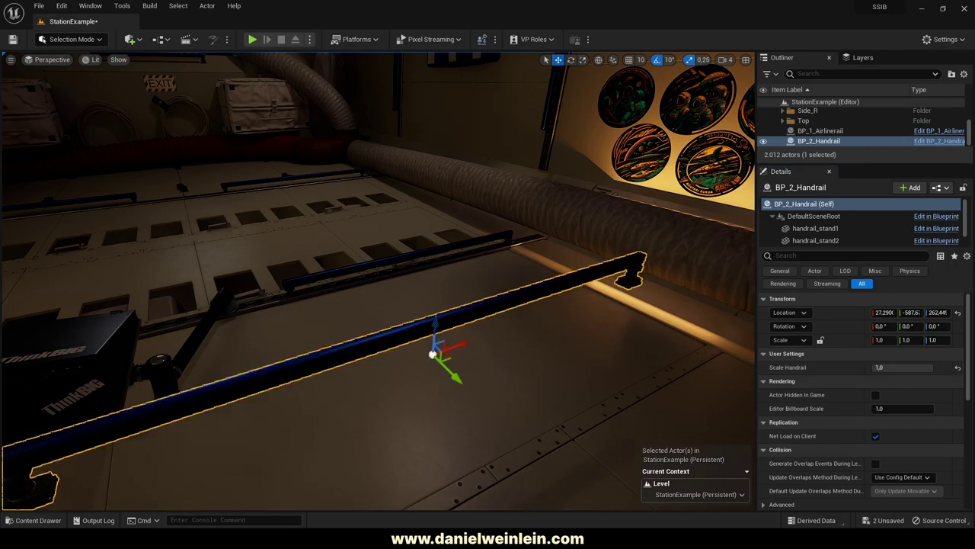
Examine the lengthened handrail from several angles and delete it.
{"action": "right_click_drag", "start_coordinate": [549, 335], "coordinate": [516, 307]}
{"action": "key", "text": "s"}
{"action": "key", "text": "w"}
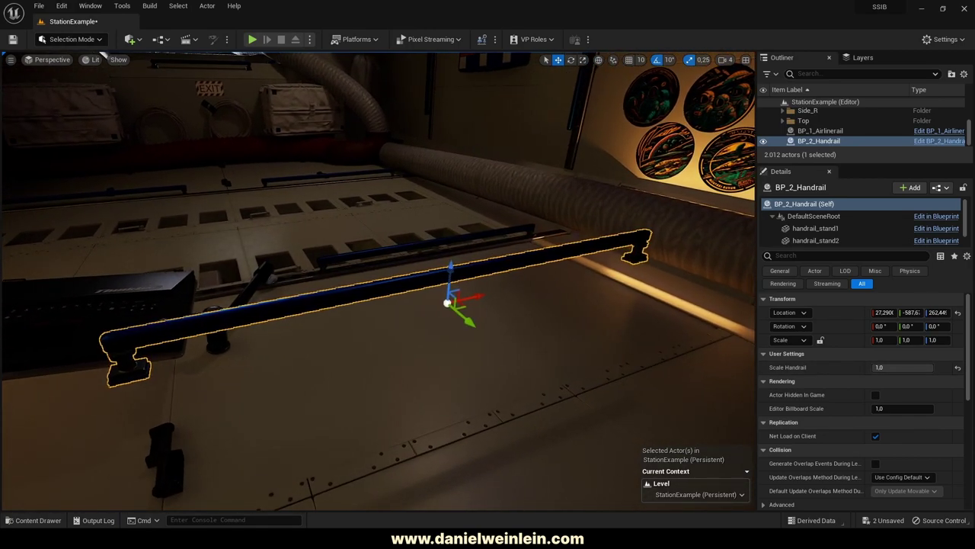
{"action": "key", "text": "s"}
{"action": "right_click_drag", "start_coordinate": [102, 54], "coordinate": [55, 54]}
{"action": "key", "text": "d"}
{"action": "key", "text": "w"}
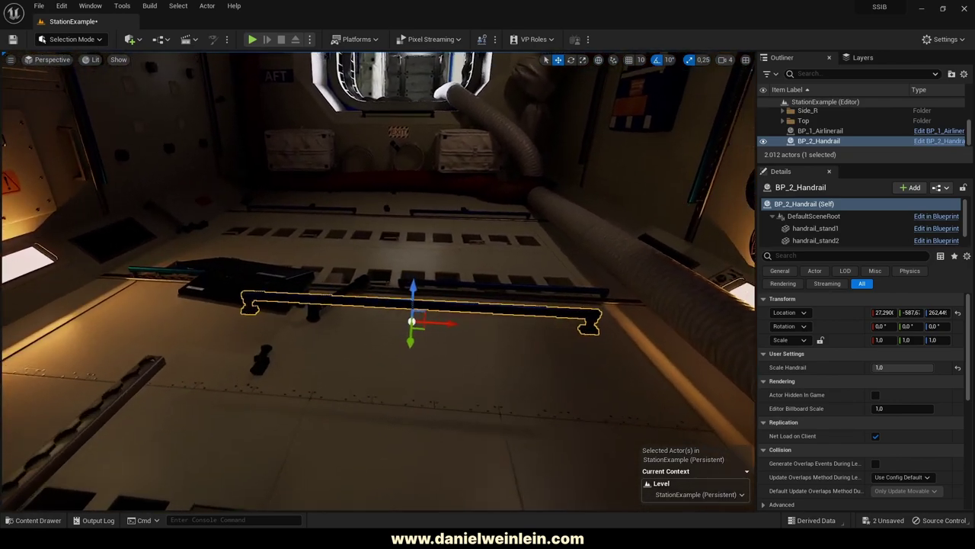
{"action": "right_click_drag", "start_coordinate": [347, 256], "coordinate": [335, 259]}
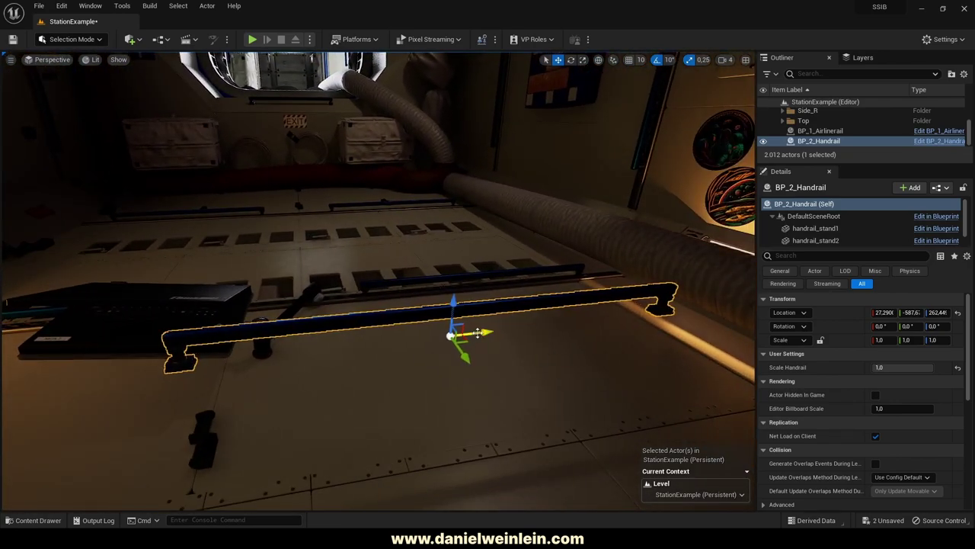
{"action": "key", "text": "Delete"}
Place a BP_3_Laptop blueprint on the corridor floor and raise it to a Z location of about 265.
{"action": "left_click", "coordinate": [38, 519]}
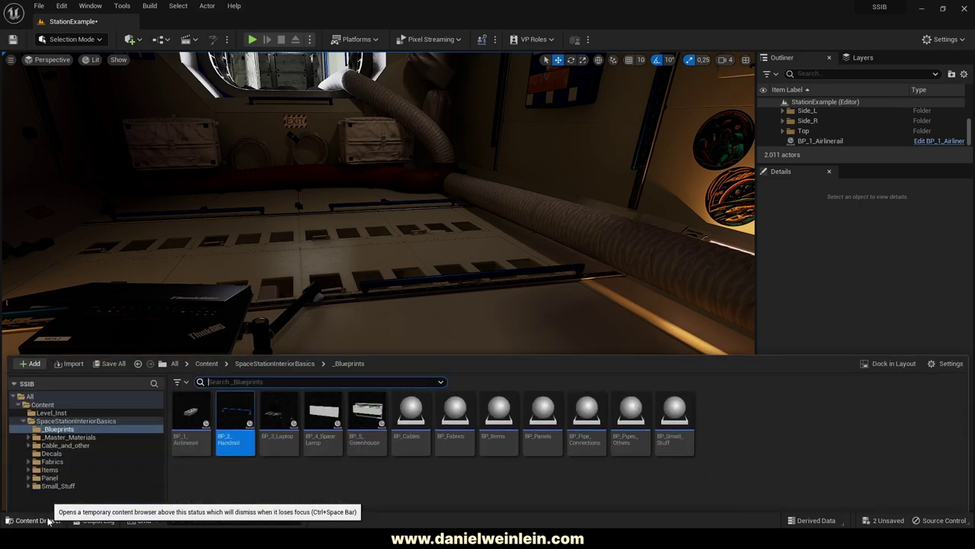
{"action": "left_click_drag", "start_coordinate": [278, 413], "coordinate": [596, 357]}
{"action": "left_click_drag", "start_coordinate": [622, 399], "coordinate": [606, 285]}
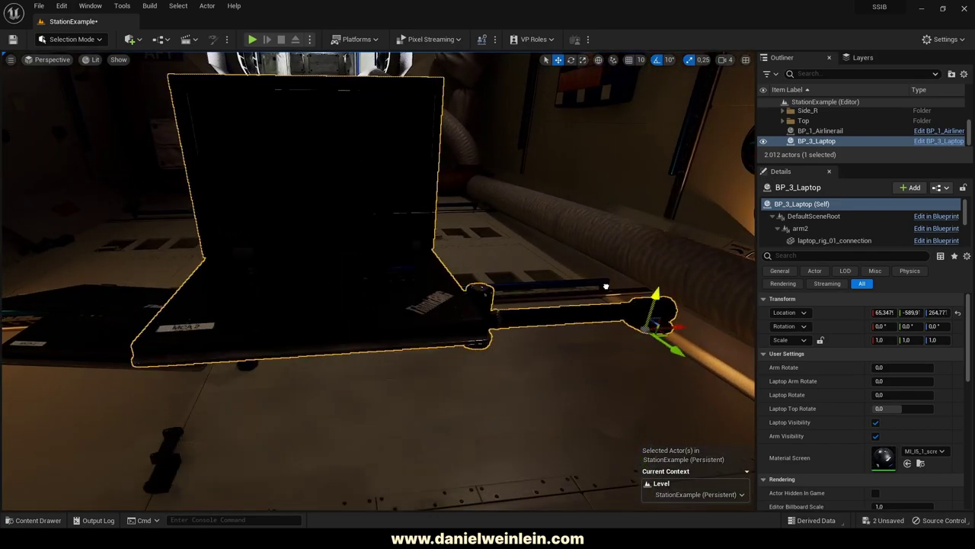
{"action": "right_click_drag", "start_coordinate": [606, 285], "coordinate": [655, 278]}
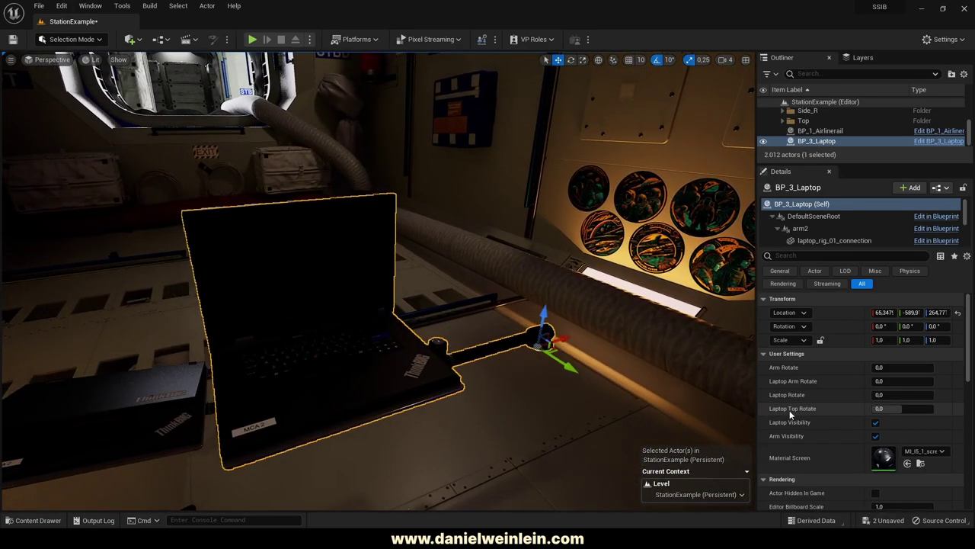
Set the laptop's Material Screen to MI_I5_2_screen_on.
{"action": "left_click", "coordinate": [941, 451]}
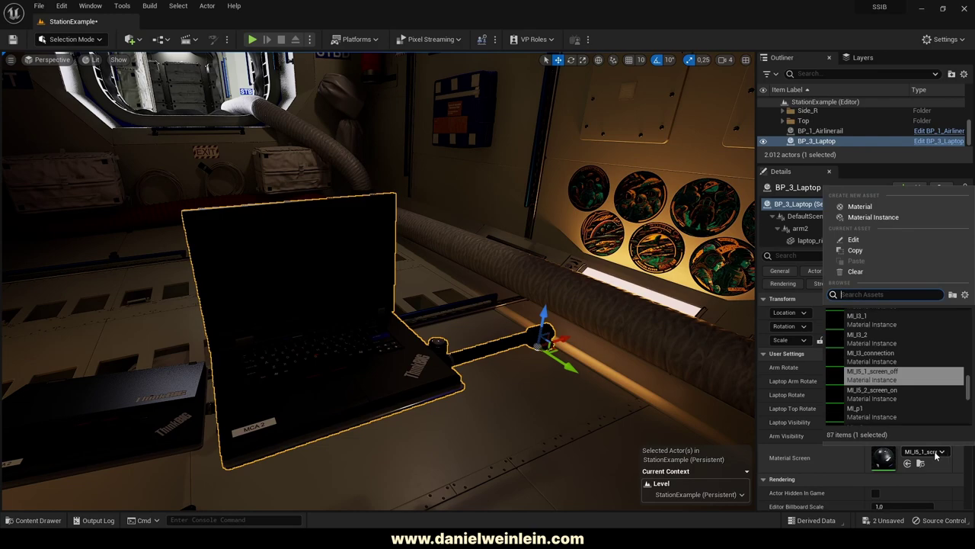
{"action": "left_click", "coordinate": [888, 393]}
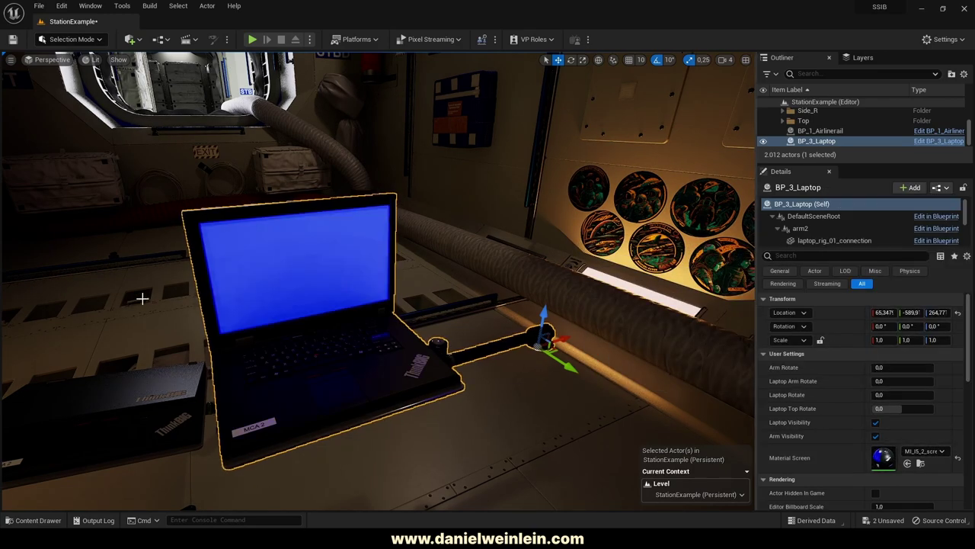
{"action": "mouse_move", "coordinate": [141, 298]}
{"action": "right_mouse_down"}
{"action": "mouse_move", "coordinate": [114, 295]}
{"action": "mouse_move", "coordinate": [156, 300]}
{"action": "mouse_move", "coordinate": [107, 287]}
{"action": "mouse_move", "coordinate": [152, 286]}
{"action": "right_mouse_up"}
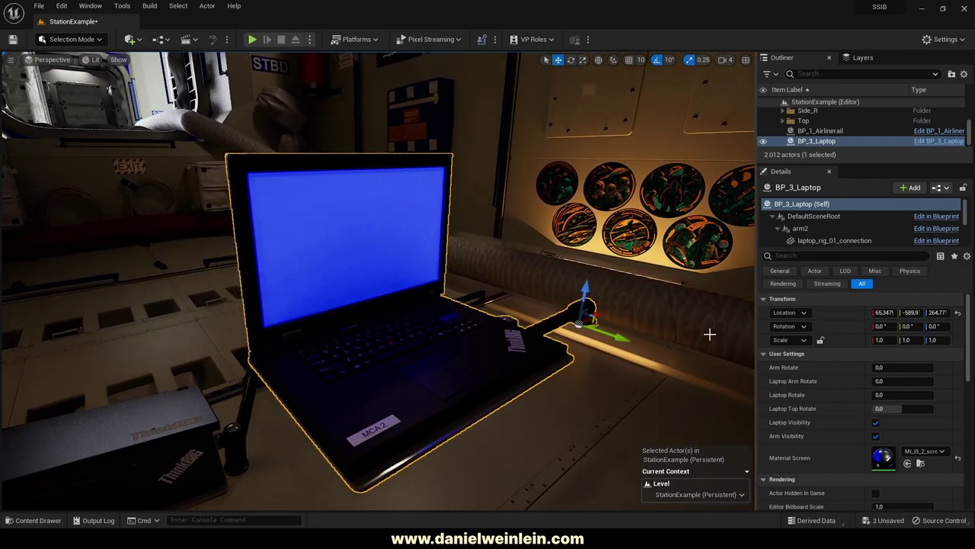
Set the laptop's Arm Rotate to about 4.8, Laptop Arm Rotate to about 21 and Laptop Rotate to about 170.
{"action": "left_click_drag", "start_coordinate": [895, 367], "coordinate": [846, 395]}
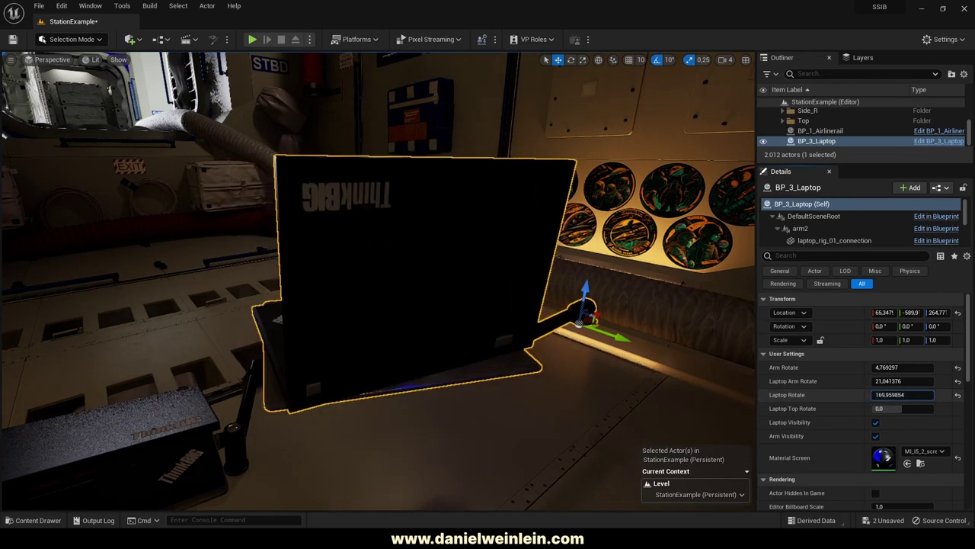
{"action": "right_click_drag", "start_coordinate": [534, 304], "coordinate": [534, 343]}
{"action": "right_click_drag", "start_coordinate": [379, 281], "coordinate": [566, 286]}
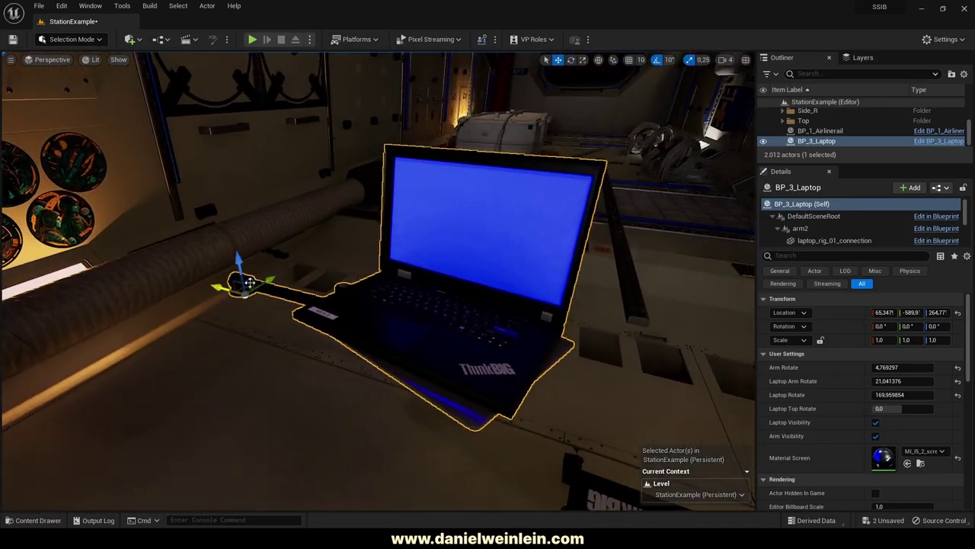
Toggle Laptop Visibility off and on several times, leaving the laptop shown on its arm.
{"action": "left_click", "coordinate": [876, 423]}
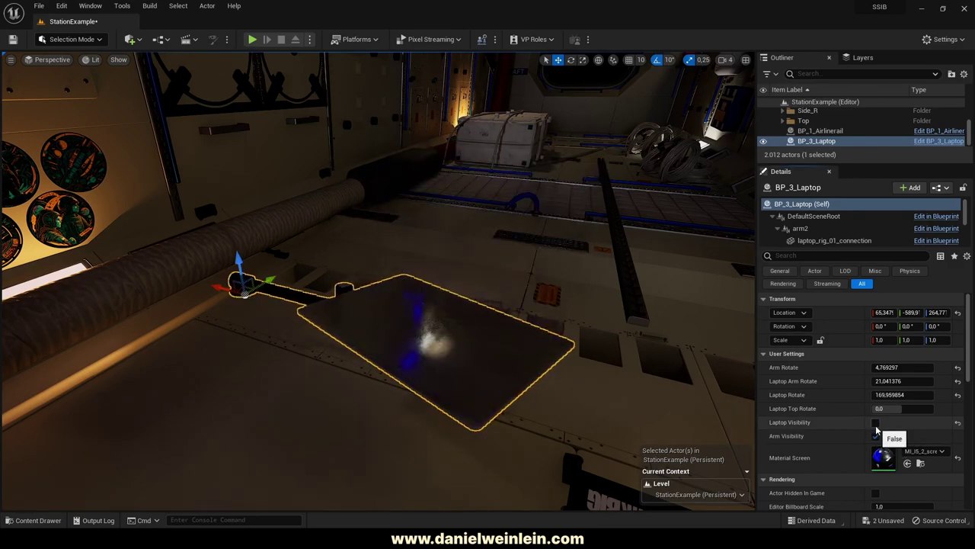
{"action": "left_click", "coordinate": [876, 423]}
{"action": "left_click", "coordinate": [875, 423]}
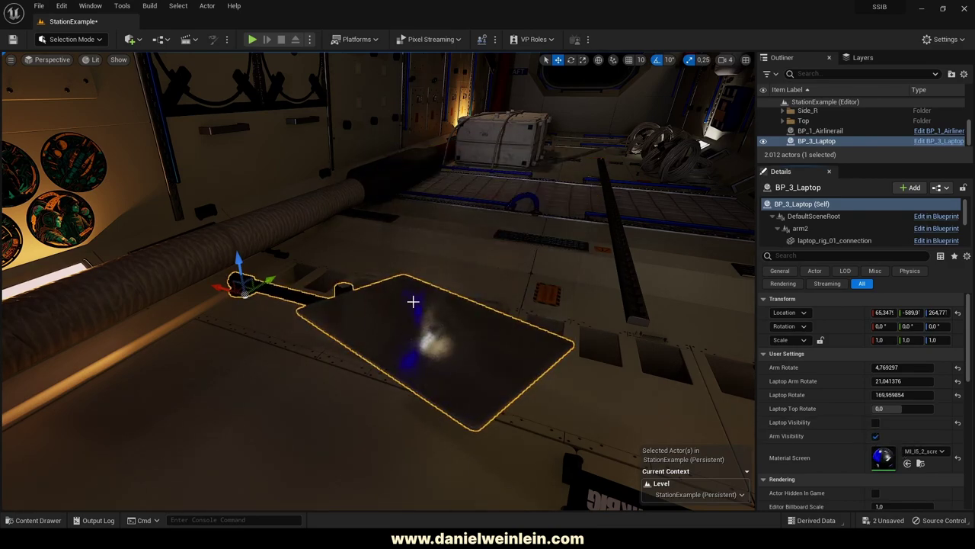
{"action": "left_click", "coordinate": [875, 423]}
{"action": "left_click", "coordinate": [876, 422]}
{"action": "left_click", "coordinate": [876, 423]}
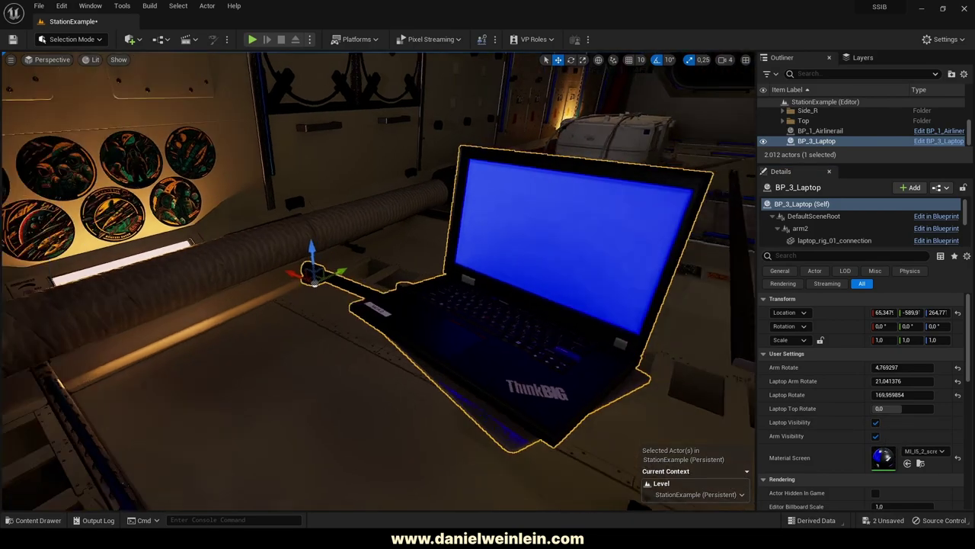
Reset the laptop's arm and laptop rotations to their defaults, and delete the laptop.
{"action": "left_click_drag", "start_coordinate": [487, 289], "coordinate": [168, 285], "text": "alt"}
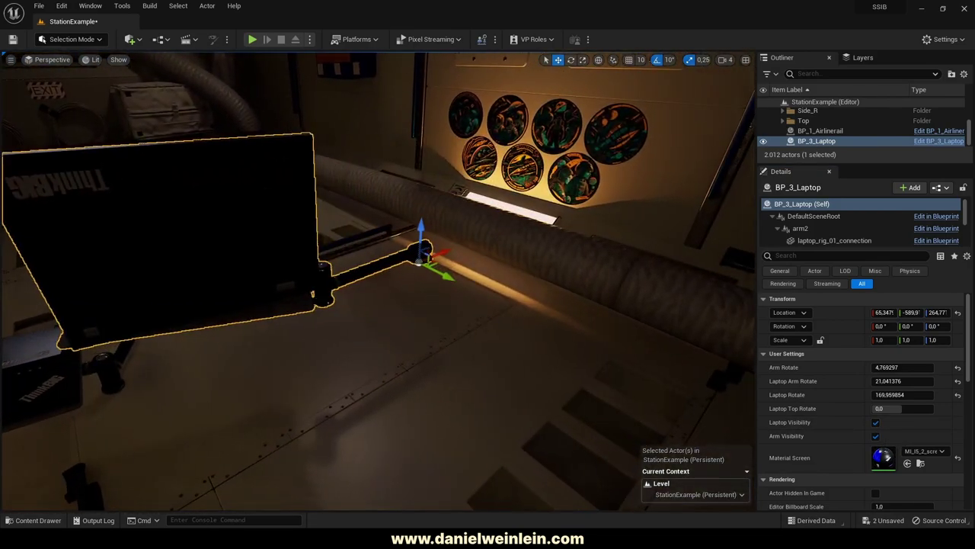
{"action": "left_click", "coordinate": [958, 368]}
{"action": "left_click", "coordinate": [958, 395]}
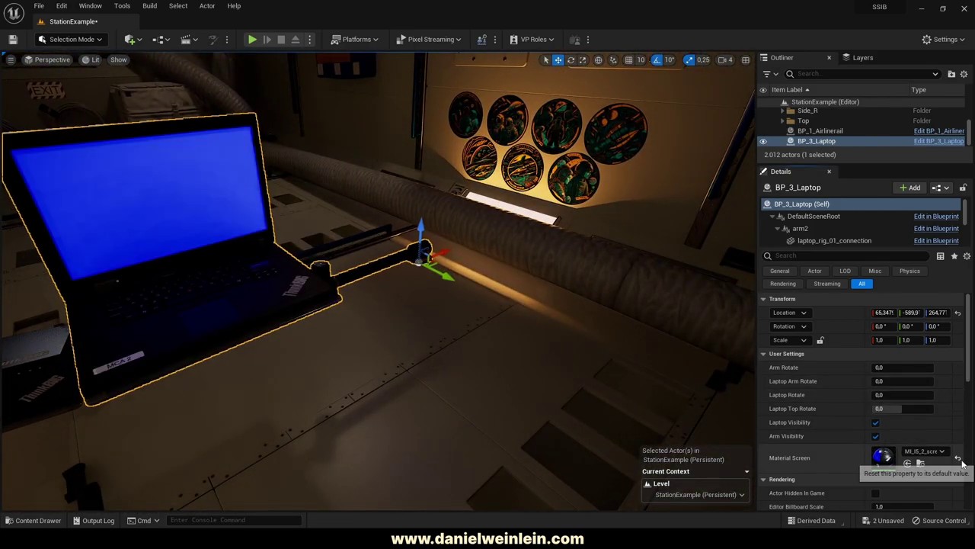
{"action": "left_click_drag", "start_coordinate": [388, 391], "coordinate": [227, 251], "text": "alt"}
{"action": "key", "text": "Delete"}
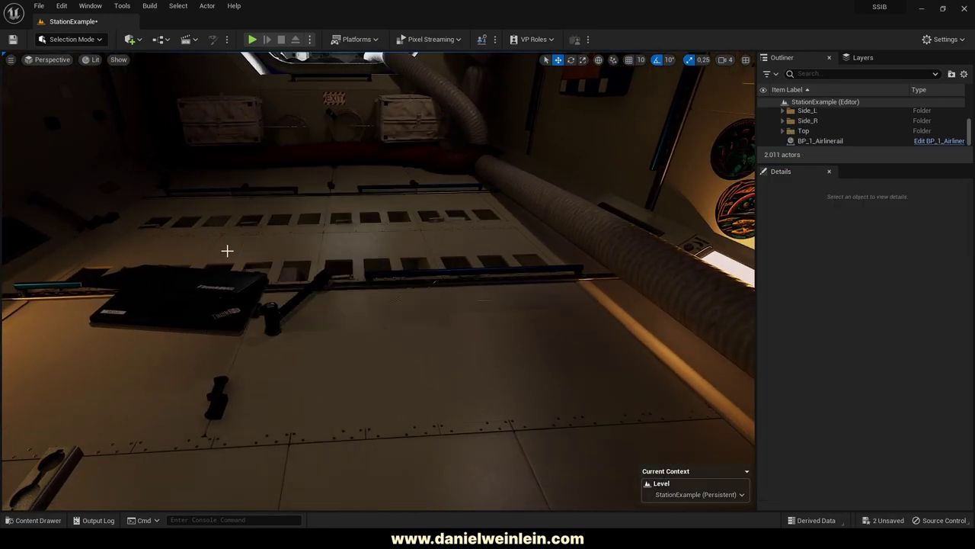
Place a BP_4_SpaceLamp blueprint on the corridor floor and raise it to a Z location of 259.
{"action": "left_click", "coordinate": [38, 519]}
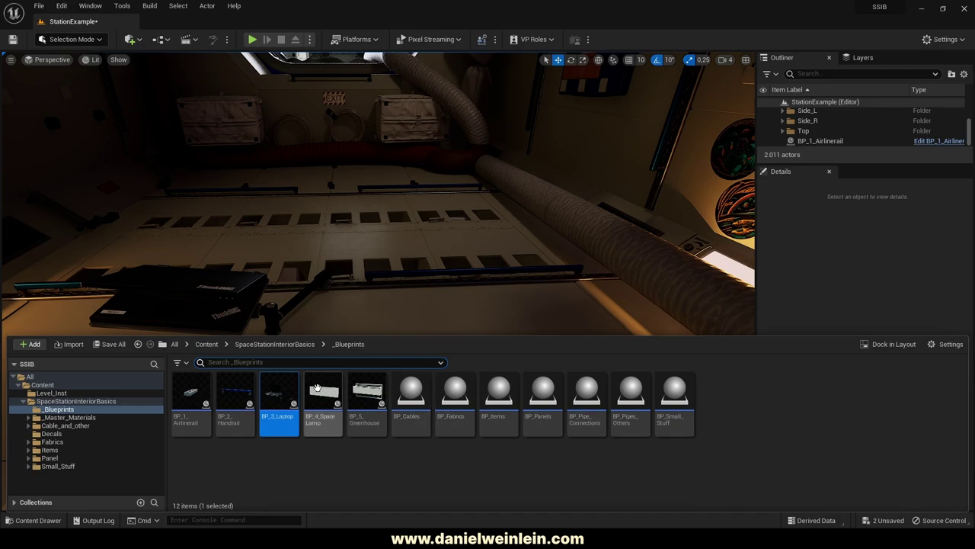
{"action": "mouse_move", "coordinate": [322, 411]}
{"action": "left_mouse_down"}
{"action": "mouse_move", "coordinate": [395, 322]}
{"action": "mouse_move", "coordinate": [327, 402]}
{"action": "left_mouse_up"}
{"action": "left_click_drag", "start_coordinate": [327, 403], "coordinate": [76, 373], "text": "alt"}
{"action": "key", "text": "s"}
{"action": "right_click_drag", "start_coordinate": [328, 342], "coordinate": [389, 320]}
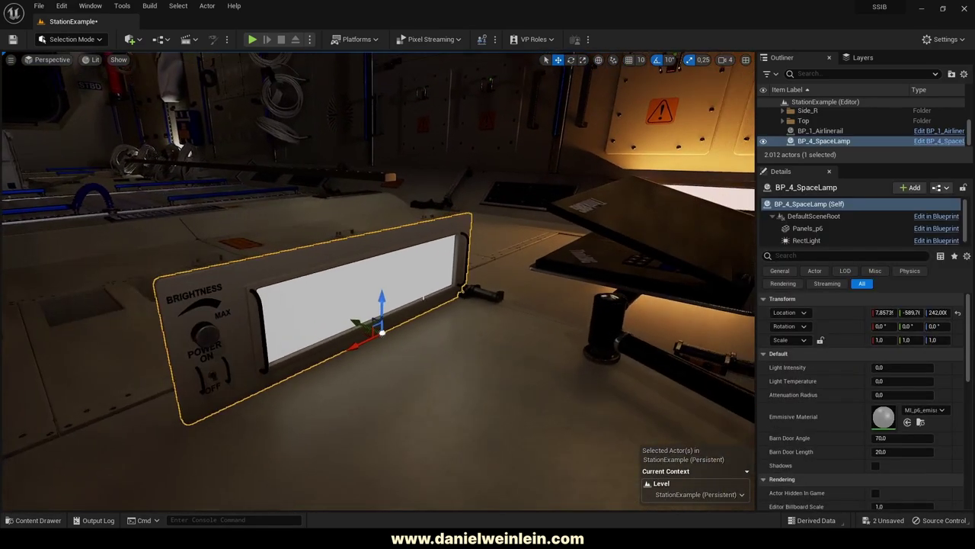
{"action": "left_click_drag", "start_coordinate": [378, 300], "coordinate": [378, 205]}
{"action": "right_click_drag", "start_coordinate": [378, 205], "coordinate": [336, 154]}
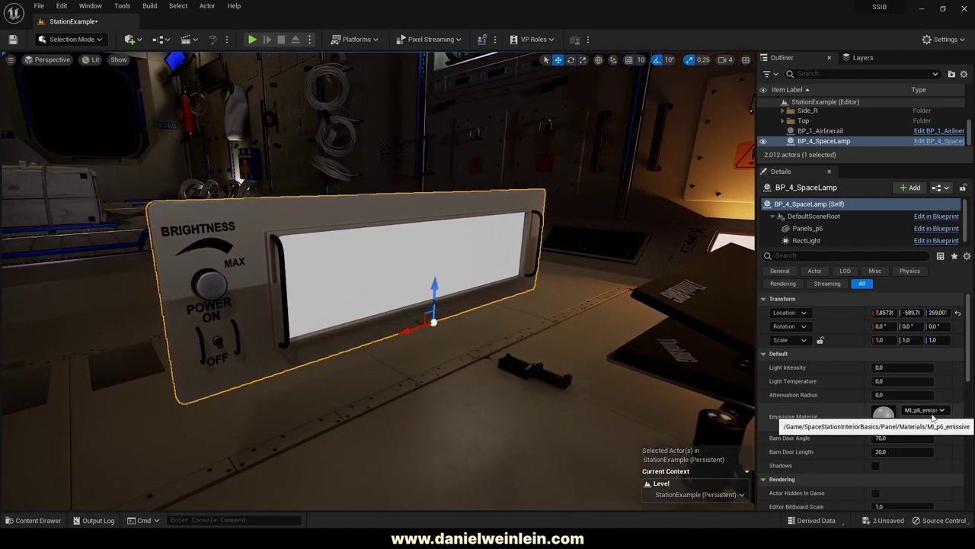
Set the space lamp's Light Intensity to 100, Attenuation Radius to 500 and Light Temperature to 4500.
{"action": "left_click_drag", "start_coordinate": [535, 329], "coordinate": [258, 247], "text": "alt"}
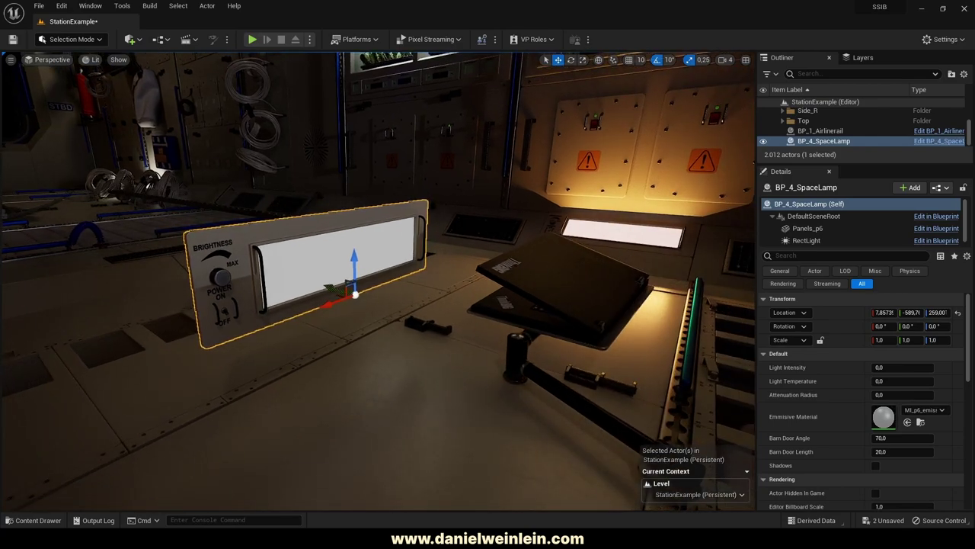
{"action": "right_click_drag", "start_coordinate": [378, 282], "coordinate": [392, 282]}
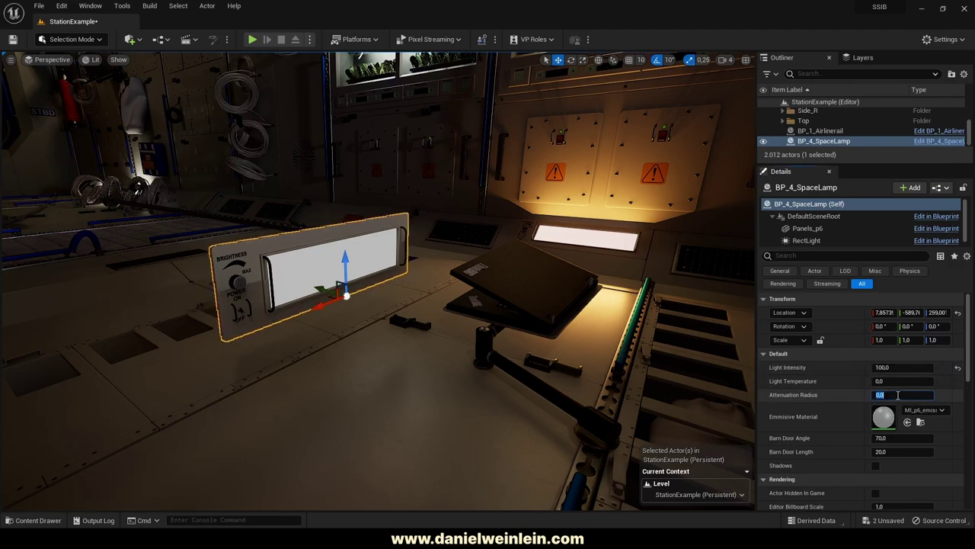
{"action": "key", "text": "Return"}
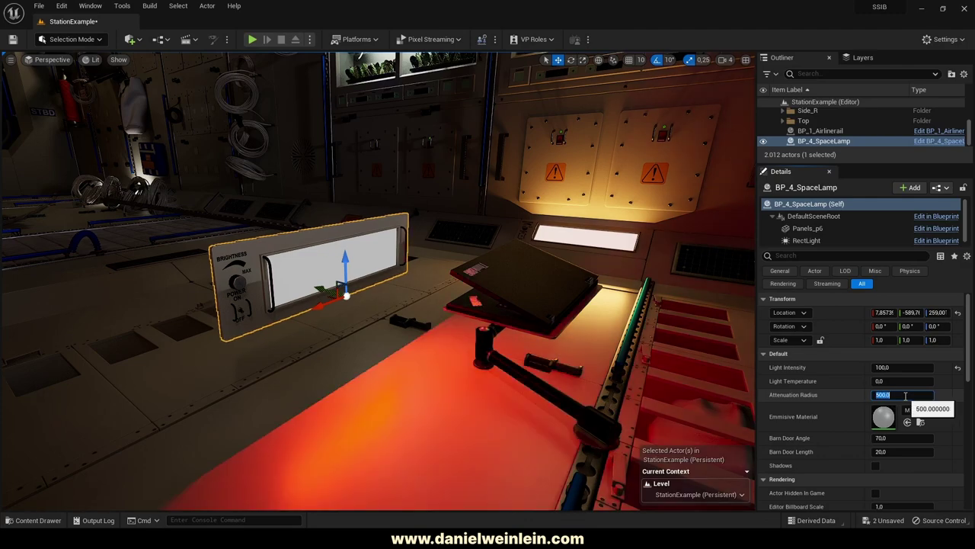
{"action": "mouse_move", "coordinate": [395, 307]}
{"action": "right_mouse_down"}
{"action": "mouse_move", "coordinate": [416, 317]}
{"action": "mouse_move", "coordinate": [395, 307]}
{"action": "right_mouse_up"}
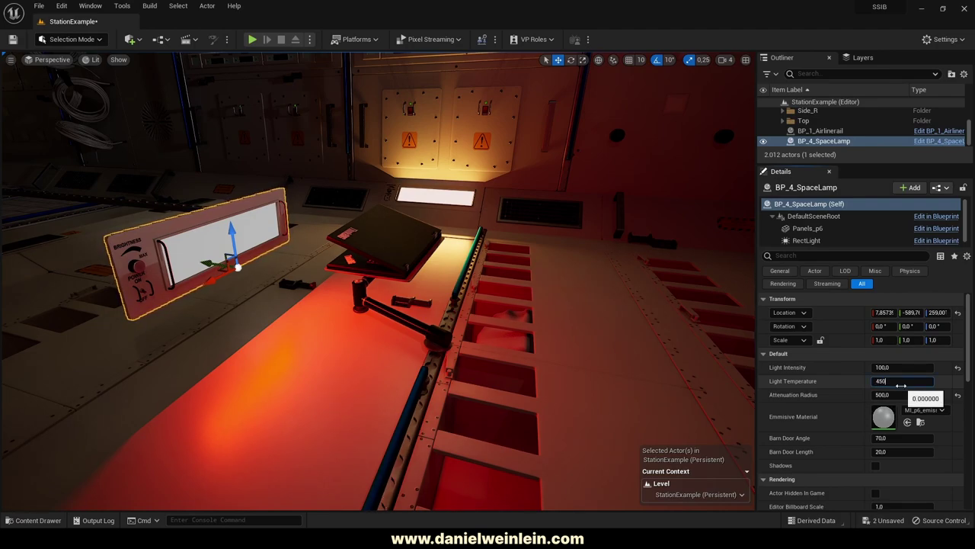
{"action": "key", "text": "Return"}
{"action": "right_click_drag", "start_coordinate": [457, 305], "coordinate": [395, 306]}
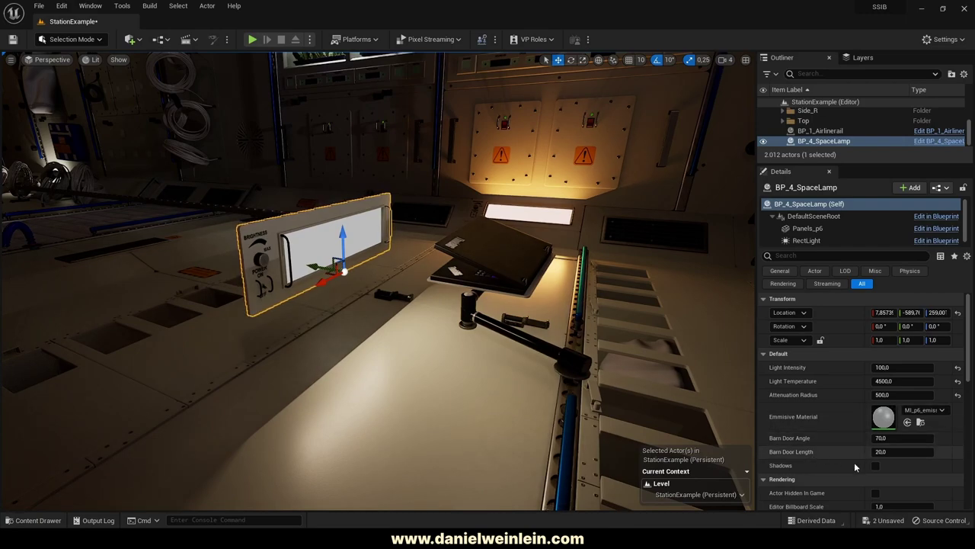
Toggle the space lamp's Shadows option on and off to compare, leaving it enabled.
{"action": "left_click", "coordinate": [875, 467]}
{"action": "left_click", "coordinate": [875, 466]}
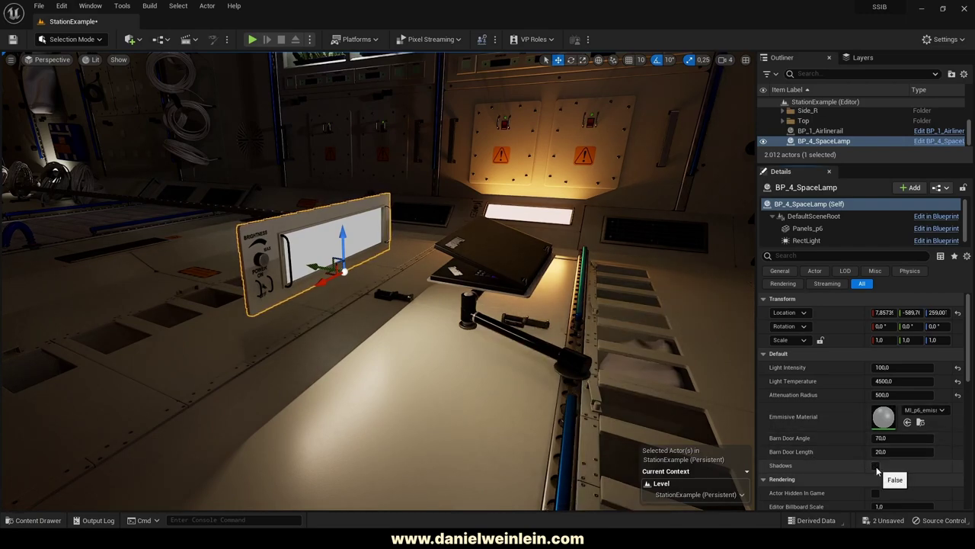
{"action": "left_click", "coordinate": [875, 466]}
{"action": "left_click", "coordinate": [876, 467]}
{"action": "left_click", "coordinate": [876, 467]}
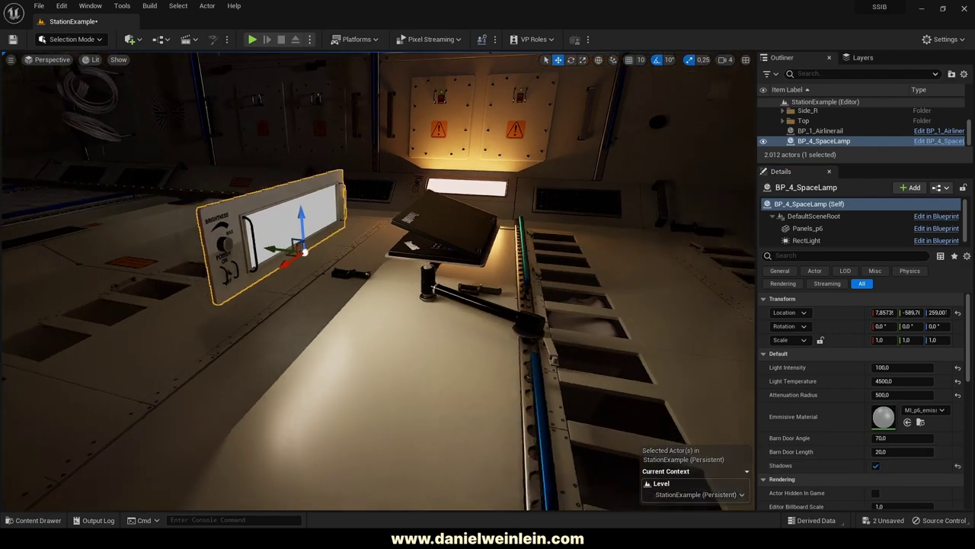
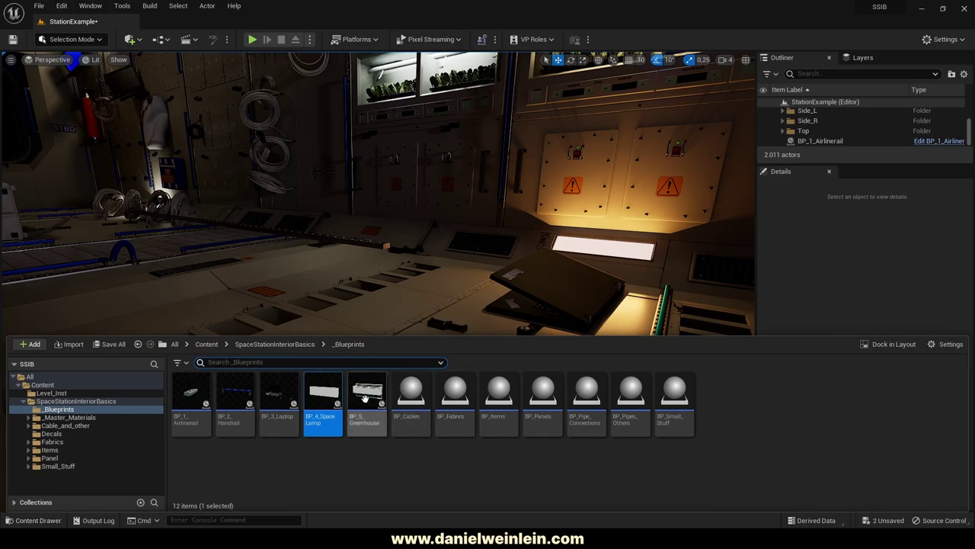
Place a BP_5_Greenhouse blueprint on the corridor floor and raise it to a Z location of about 261.6.
{"action": "left_click_drag", "start_coordinate": [364, 397], "coordinate": [358, 305]}
{"action": "key", "text": "f"}
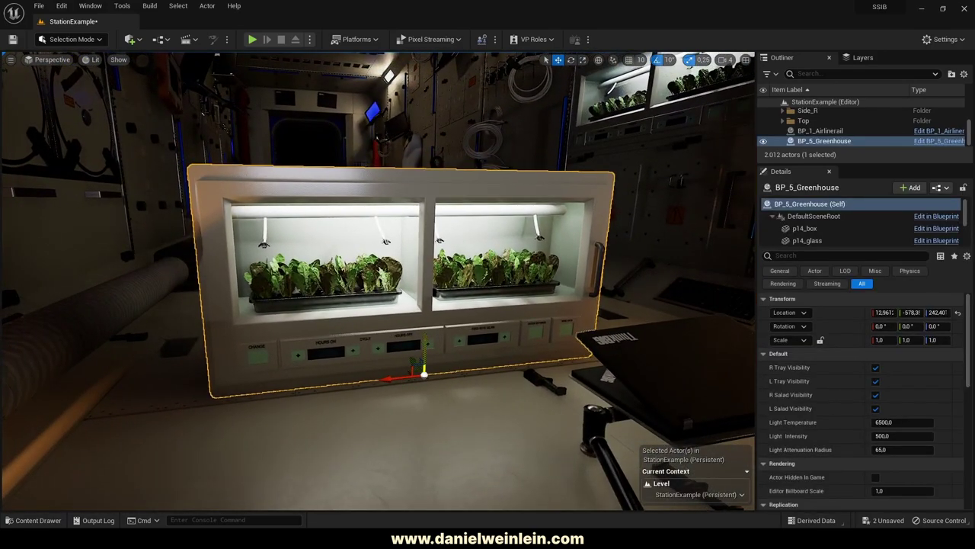
{"action": "left_click_drag", "start_coordinate": [425, 347], "coordinate": [425, 284]}
{"action": "right_click_drag", "start_coordinate": [425, 285], "coordinate": [450, 289]}
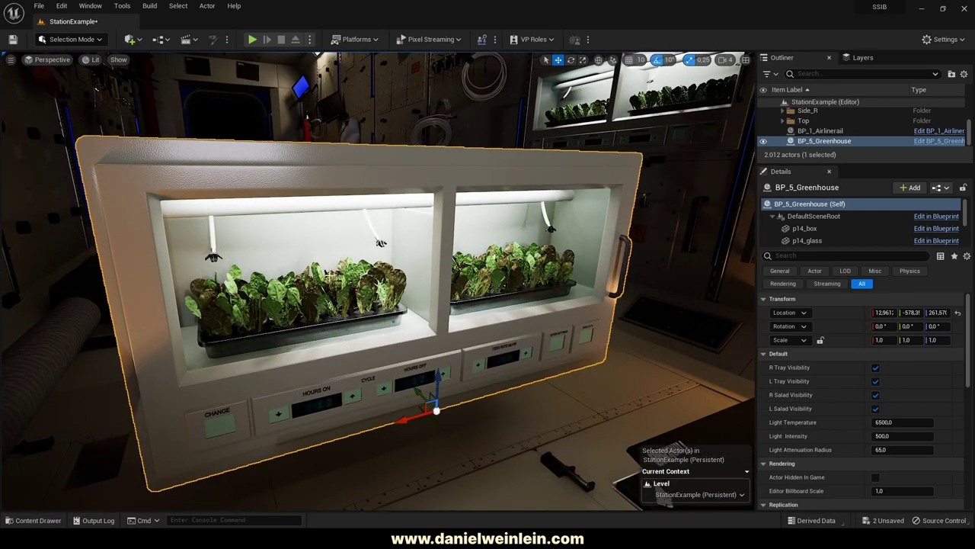
Hide the right and left trays and the right and left salads of the greenhouse.
{"action": "left_click", "coordinate": [875, 367]}
{"action": "left_click", "coordinate": [875, 381]}
{"action": "left_click", "coordinate": [875, 394]}
{"action": "left_click", "coordinate": [876, 408]}
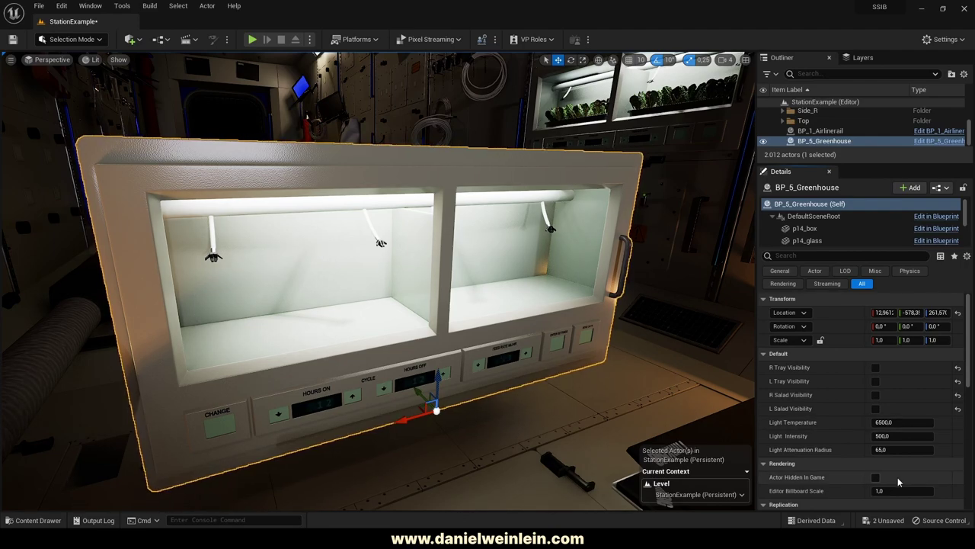
Set the greenhouse's Light Temperature to 4500 and its Light Intensity to 100.
{"action": "left_click", "coordinate": [890, 435]}
{"action": "type", "text": "10"}
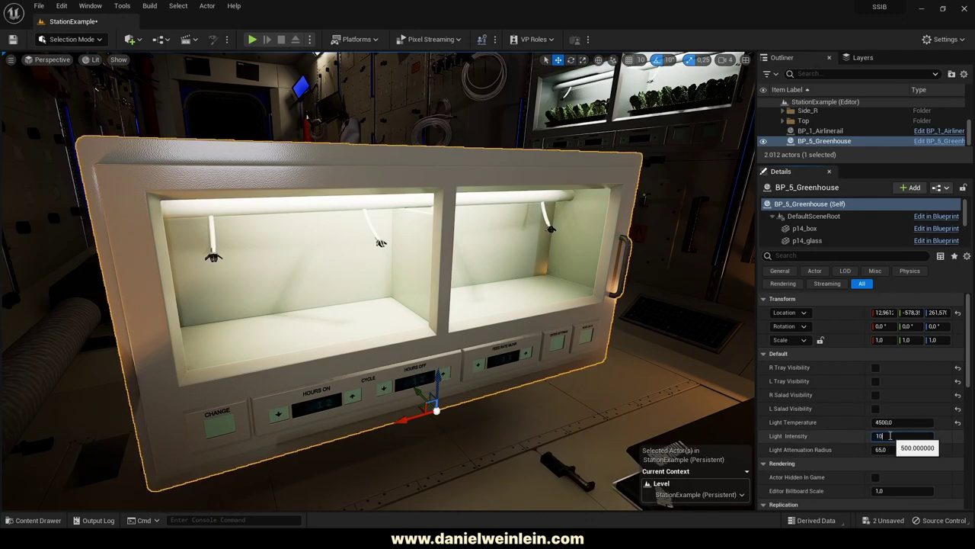
{"action": "type", "text": "0"}
{"action": "key", "text": "Return"}
Duplicate the greenhouse into a two-by-two block, with the upper row at Z about 321 and the second column at X about -107.6.
{"action": "right_click_drag", "start_coordinate": [573, 401], "coordinate": [492, 353]}
{"action": "key", "text": "s"}
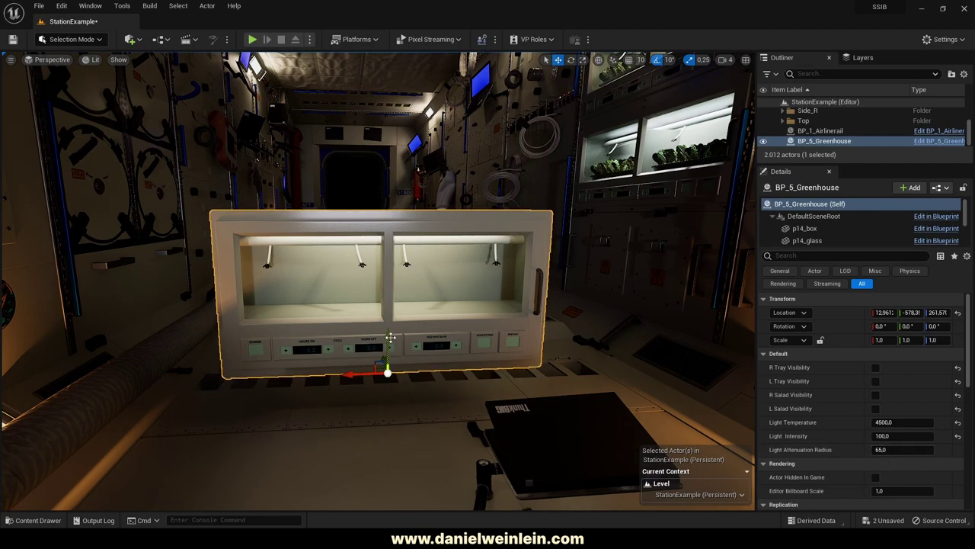
{"action": "left_click_drag", "start_coordinate": [390, 336], "coordinate": [374, 169], "text": "alt"}
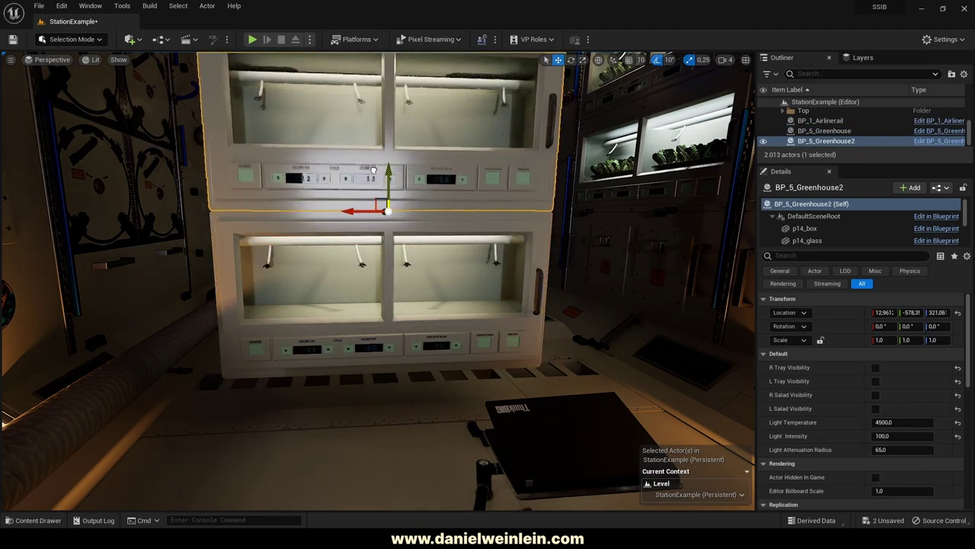
{"action": "key", "text": "s"}
{"action": "right_click_drag", "start_coordinate": [355, 212], "coordinate": [332, 230]}
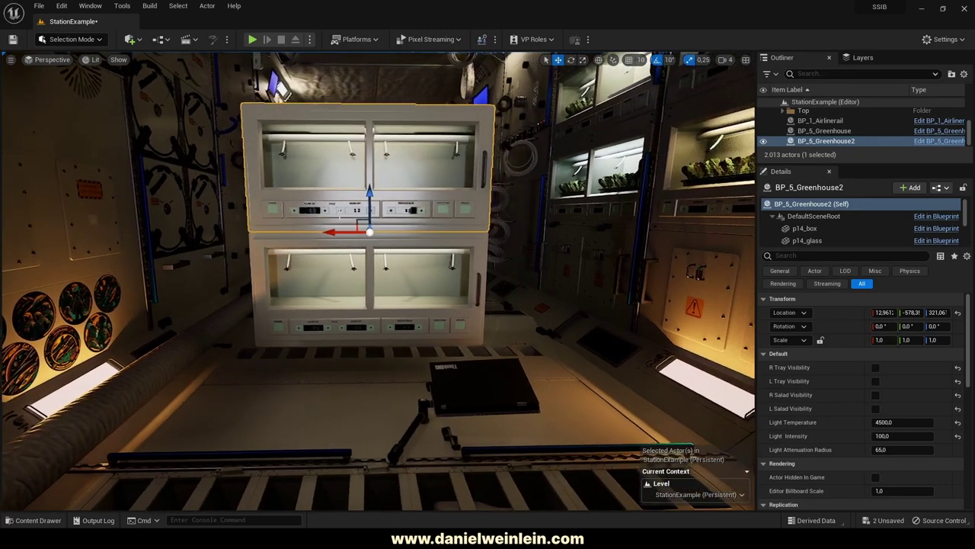
{"action": "left_click_drag", "start_coordinate": [329, 232], "coordinate": [572, 231], "text": "alt"}
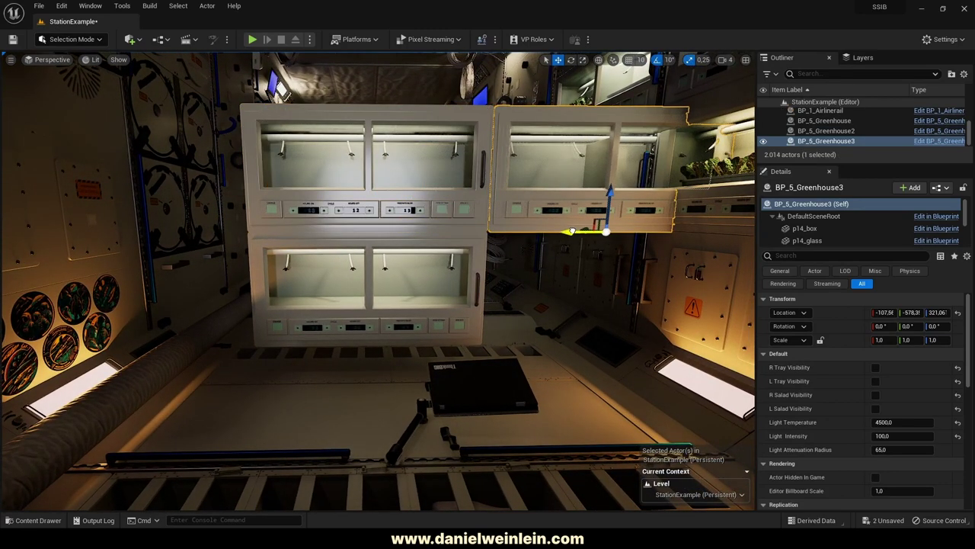
{"action": "left_click_drag", "start_coordinate": [606, 191], "coordinate": [610, 308], "text": "alt"}
Select all four greenhouses and shift the block sideways along X to centre it in the corridor.
{"action": "left_click", "coordinate": [451, 244], "text": "ctrl"}
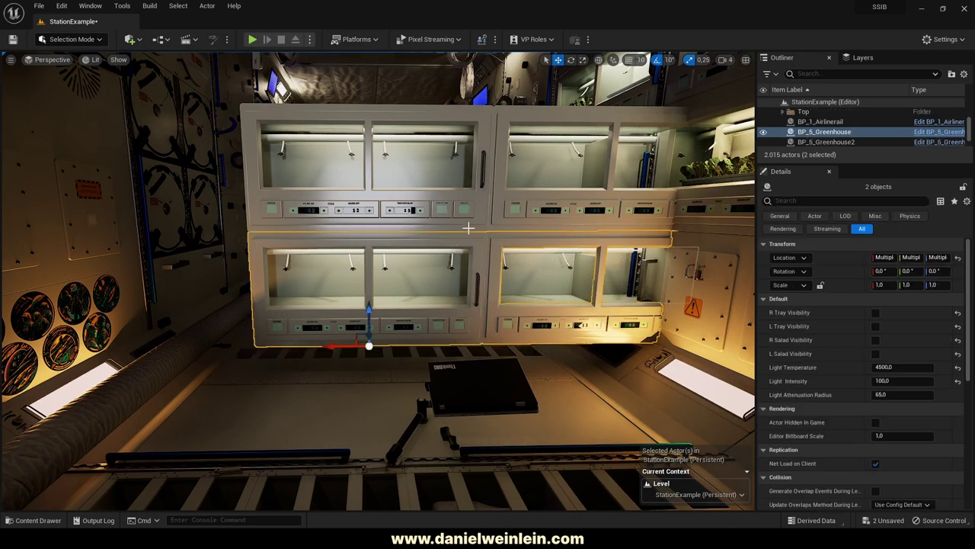
{"action": "left_click", "coordinate": [461, 200], "text": "ctrl"}
{"action": "left_click", "coordinate": [567, 221], "text": "ctrl"}
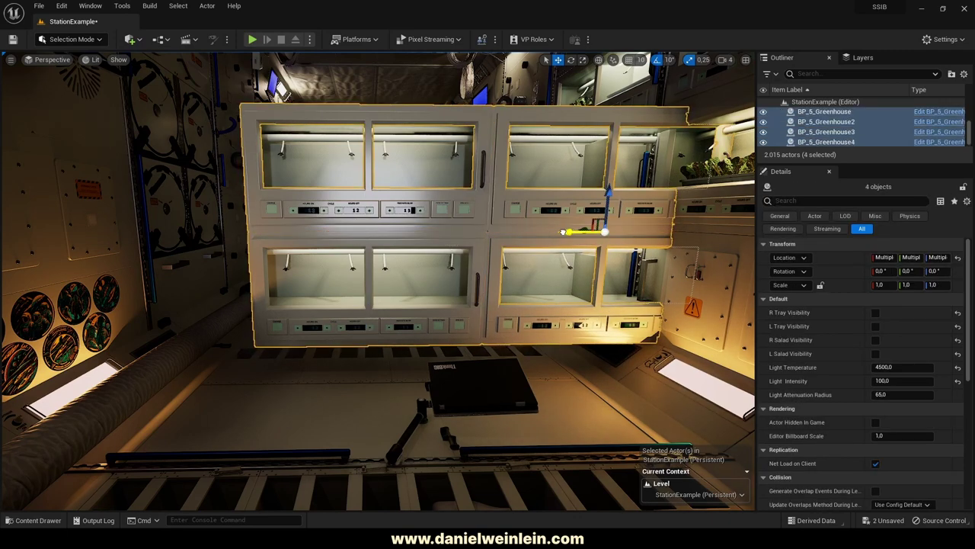
{"action": "left_click_drag", "start_coordinate": [568, 227], "coordinate": [457, 232]}
Enlarge the Outliner's actor list and hide the 01_Lights folder.
{"action": "scroll", "coordinate": [779, 137], "scroll_direction": "up", "scroll_amount": 5}
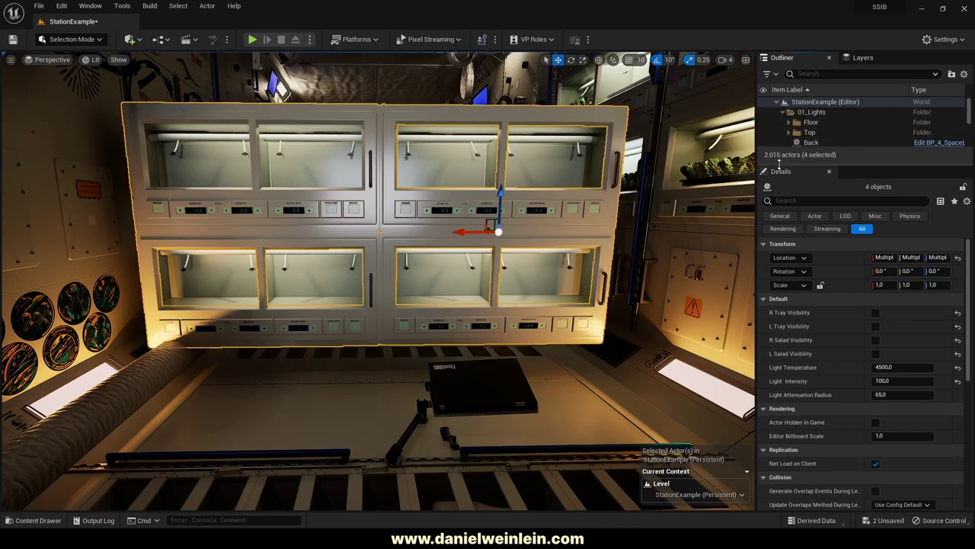
{"action": "left_click_drag", "start_coordinate": [780, 163], "coordinate": [804, 348]}
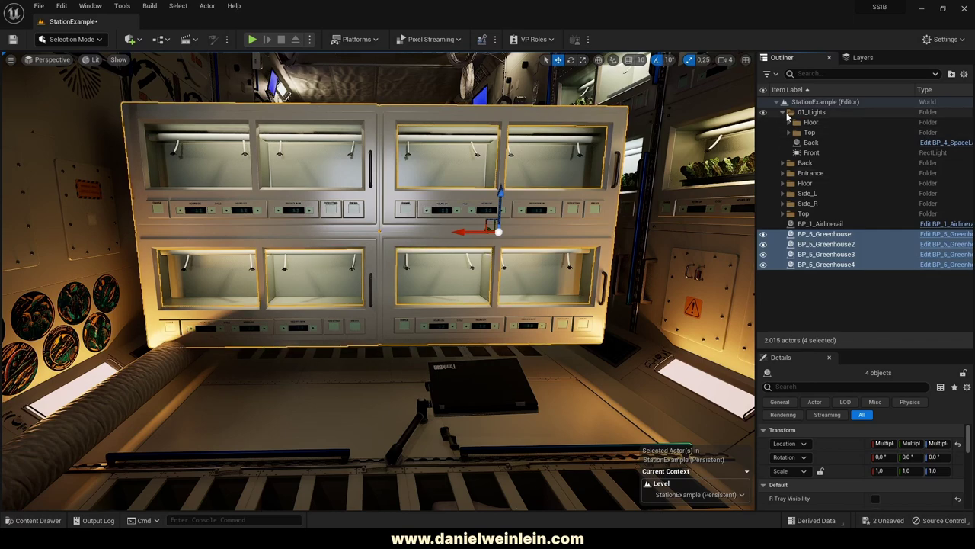
{"action": "left_click", "coordinate": [762, 112]}
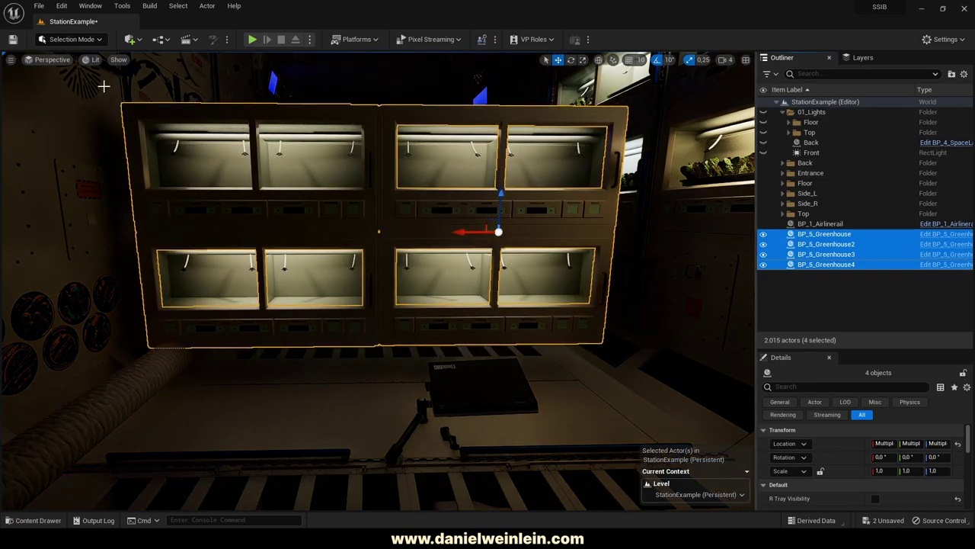
Switch the viewport to the Light Complexity view mode to inspect the four greenhouses' lights.
{"action": "left_click", "coordinate": [93, 59]}
{"action": "mouse_move", "coordinate": [157, 186]}
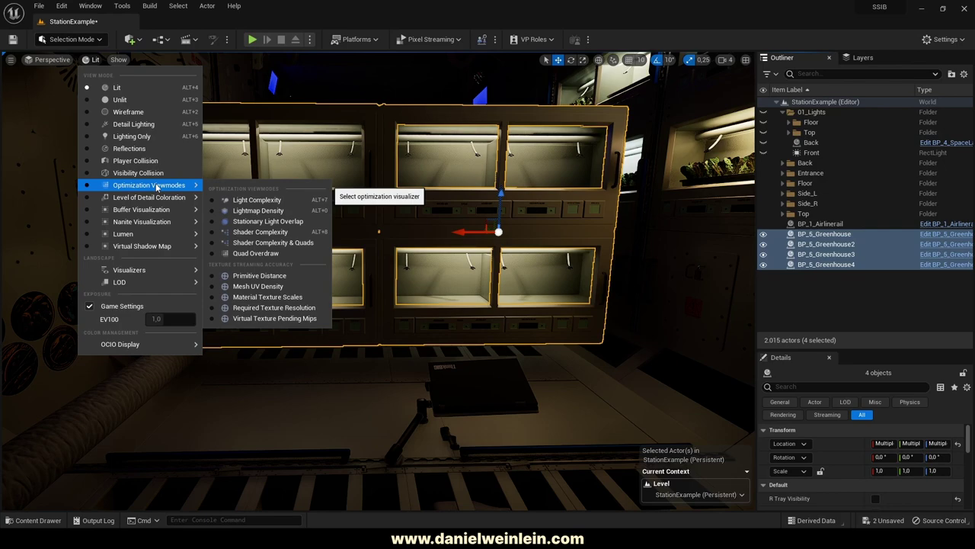
{"action": "left_click", "coordinate": [242, 200]}
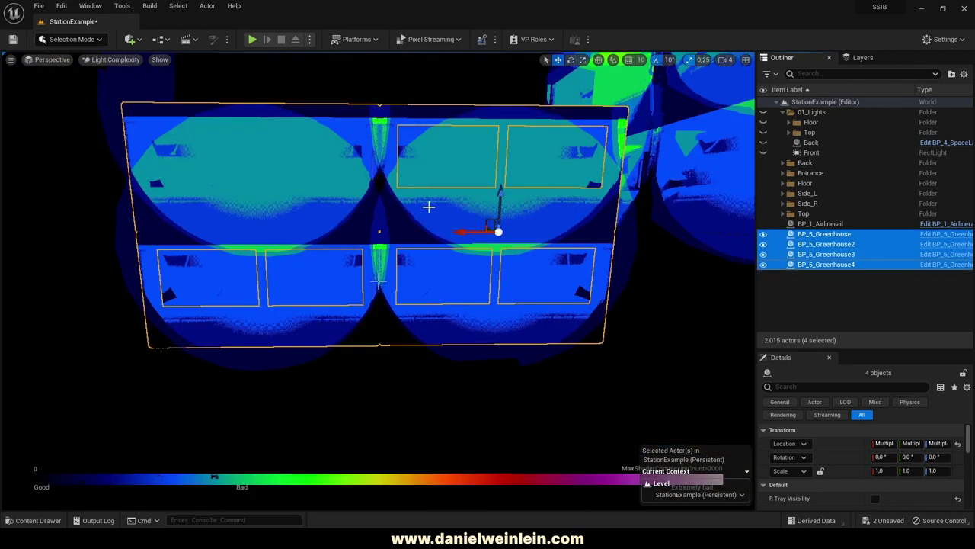
{"action": "right_click_drag", "start_coordinate": [379, 281], "coordinate": [378, 288]}
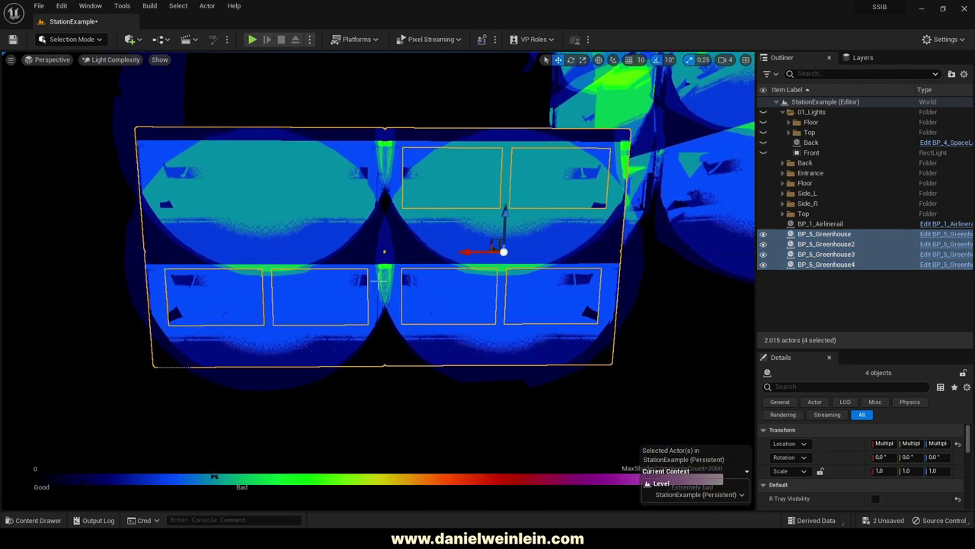
Enlarge the details area and try a Light Attenuation Radius of 60 on the four greenhouses, returning it to 65.
{"action": "left_click_drag", "start_coordinate": [777, 346], "coordinate": [779, 282]}
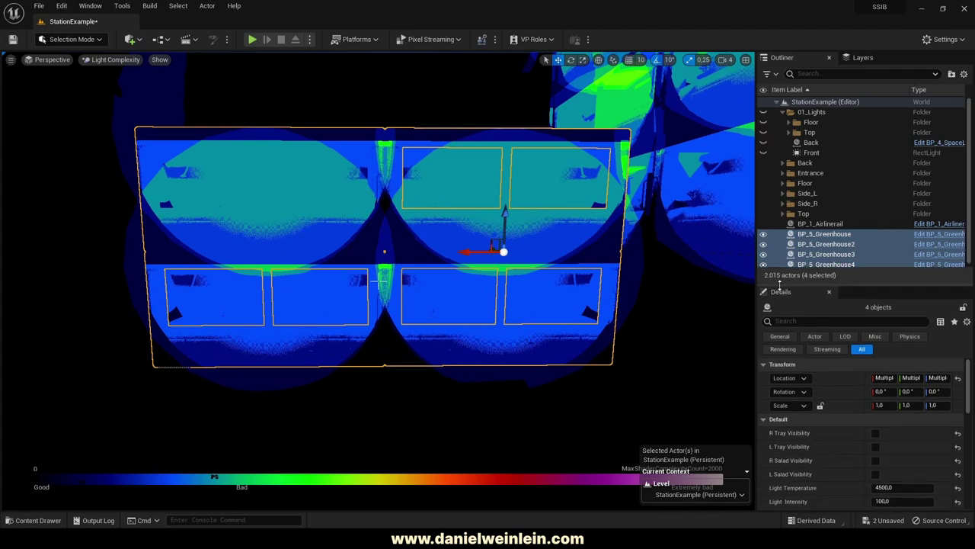
{"action": "scroll", "coordinate": [846, 486], "scroll_direction": "down", "scroll_amount": 1}
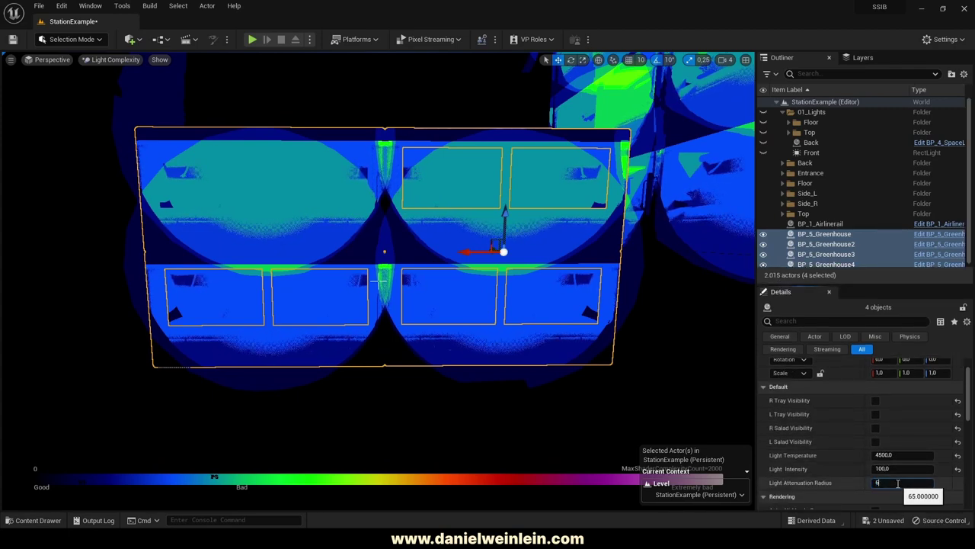
{"action": "type", "text": "0"}
{"action": "key", "text": "Return"}
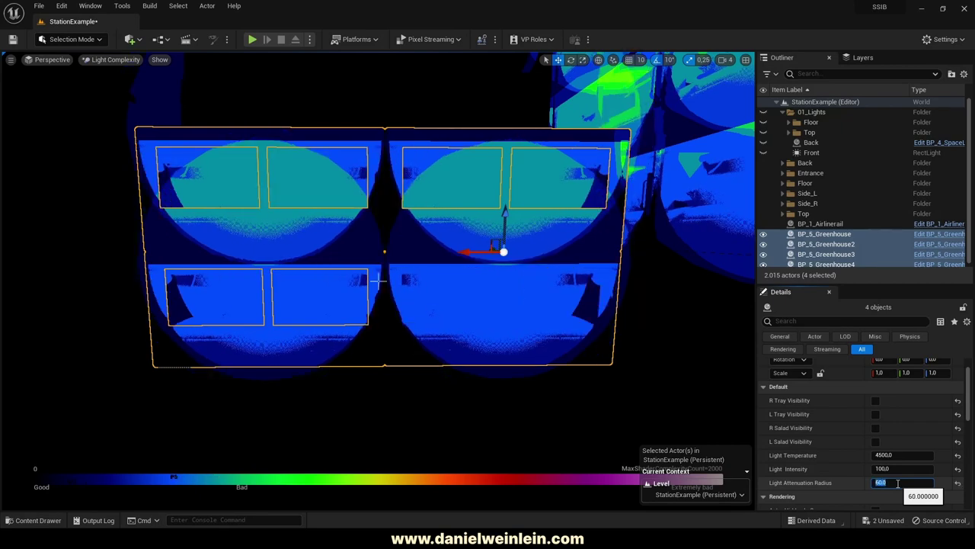
{"action": "key", "text": "Return"}
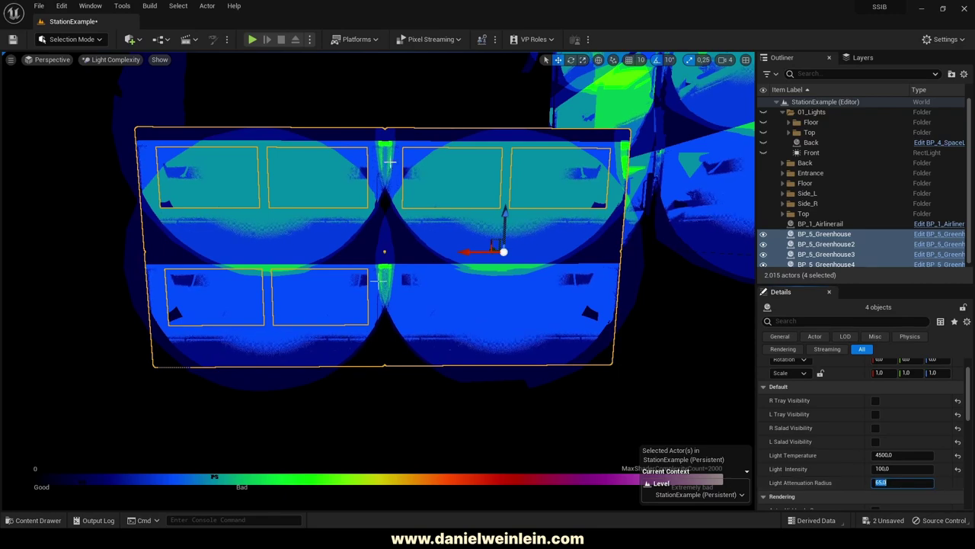
Examine the light overlap on the greenhouse block from farther back and from an angle, and return the viewport to Lit mode.
{"action": "mouse_move", "coordinate": [390, 162]}
{"action": "right_mouse_down"}
{"action": "mouse_move", "coordinate": [381, 131]}
{"action": "mouse_move", "coordinate": [383, 148]}
{"action": "mouse_move", "coordinate": [393, 143]}
{"action": "right_mouse_up"}
{"action": "key", "text": "s"}
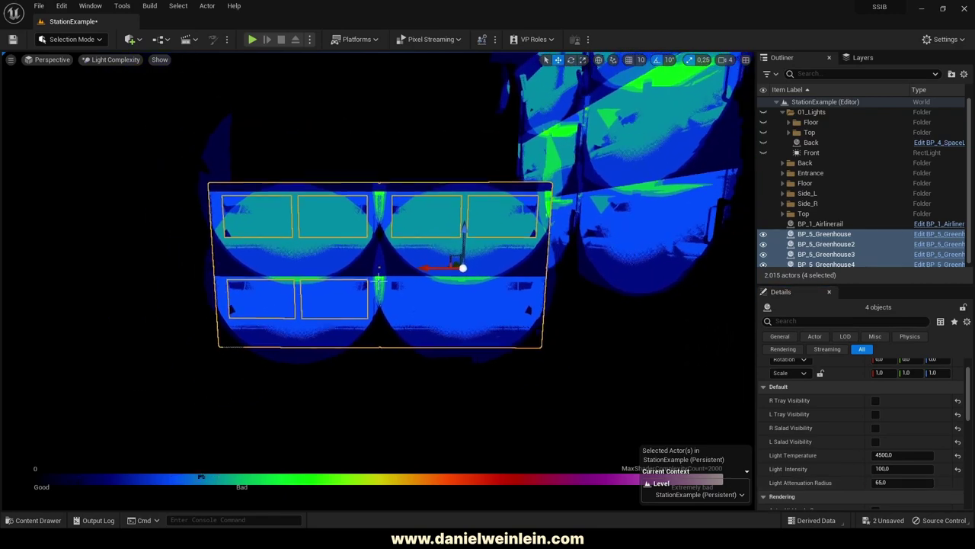
{"action": "mouse_move", "coordinate": [379, 281]}
{"action": "right_mouse_down"}
{"action": "mouse_move", "coordinate": [385, 268]}
{"action": "mouse_move", "coordinate": [411, 268]}
{"action": "mouse_move", "coordinate": [417, 293]}
{"action": "mouse_move", "coordinate": [378, 281]}
{"action": "right_mouse_up"}
{"action": "key", "text": "a"}
{"action": "key", "text": "w"}
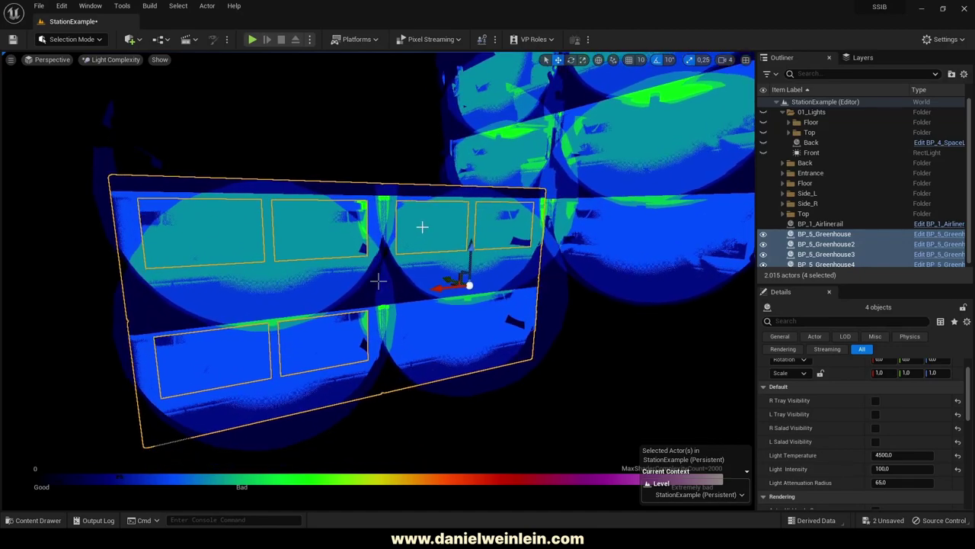
{"action": "left_click", "coordinate": [114, 61]}
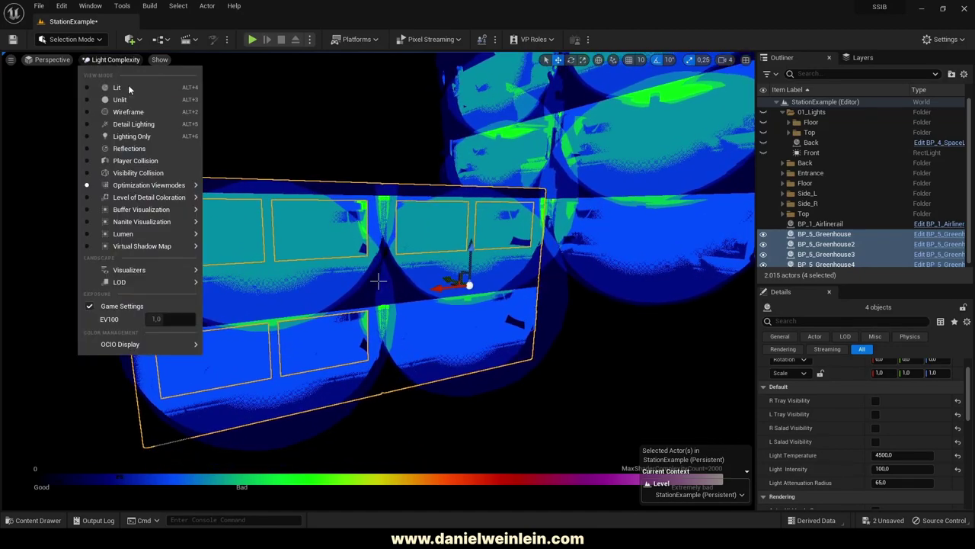
{"action": "left_click", "coordinate": [128, 86]}
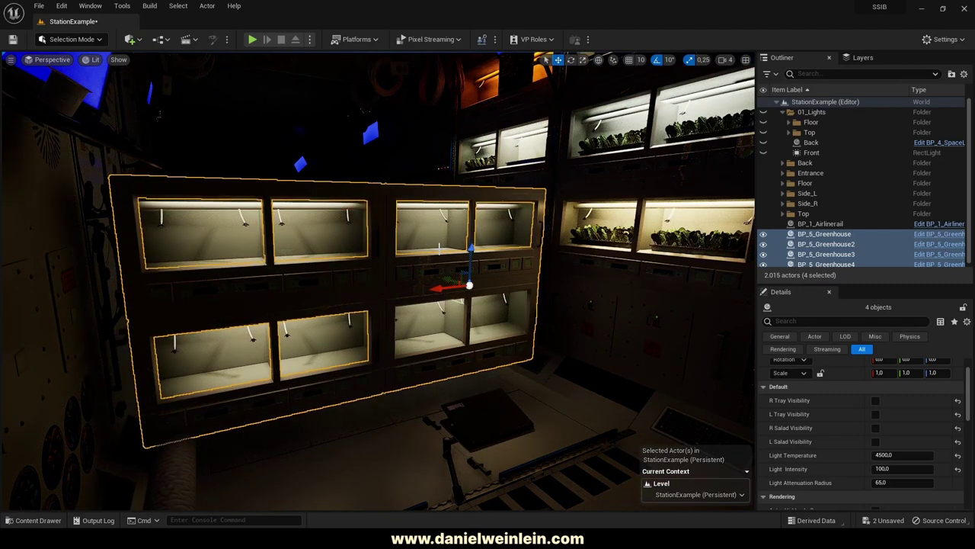
Delete the four selected greenhouses, show the 01_Lights folder again and collapse it.
{"action": "key", "text": "Delete"}
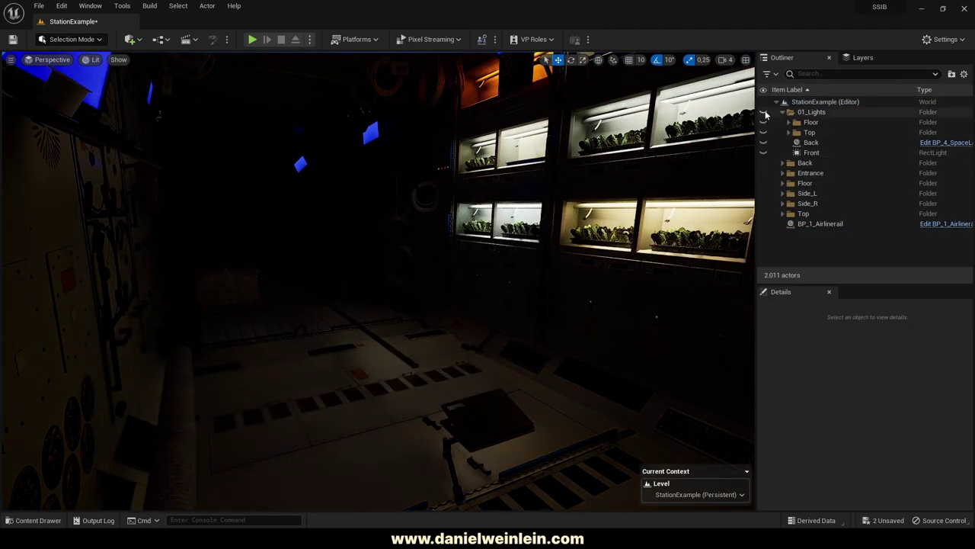
{"action": "left_click", "coordinate": [765, 115]}
{"action": "left_click", "coordinate": [791, 112]}
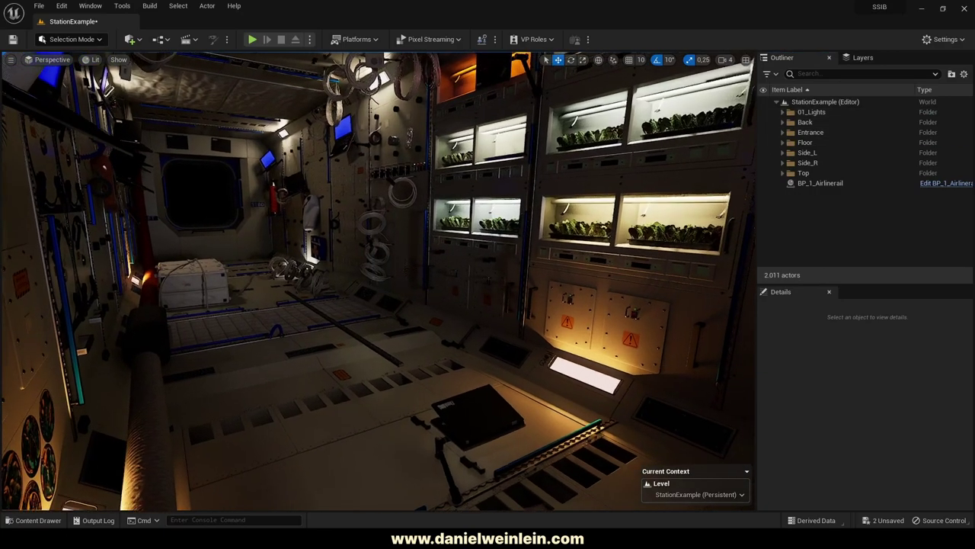
Delete the long airline rail lying across the corridor floor.
{"action": "right_click_drag", "start_coordinate": [379, 282], "coordinate": [609, 289]}
{"action": "mouse_move", "coordinate": [353, 382]}
{"action": "right_mouse_down"}
{"action": "mouse_move", "coordinate": [397, 358]}
{"action": "mouse_move", "coordinate": [347, 374]}
{"action": "mouse_move", "coordinate": [354, 382]}
{"action": "right_mouse_up"}
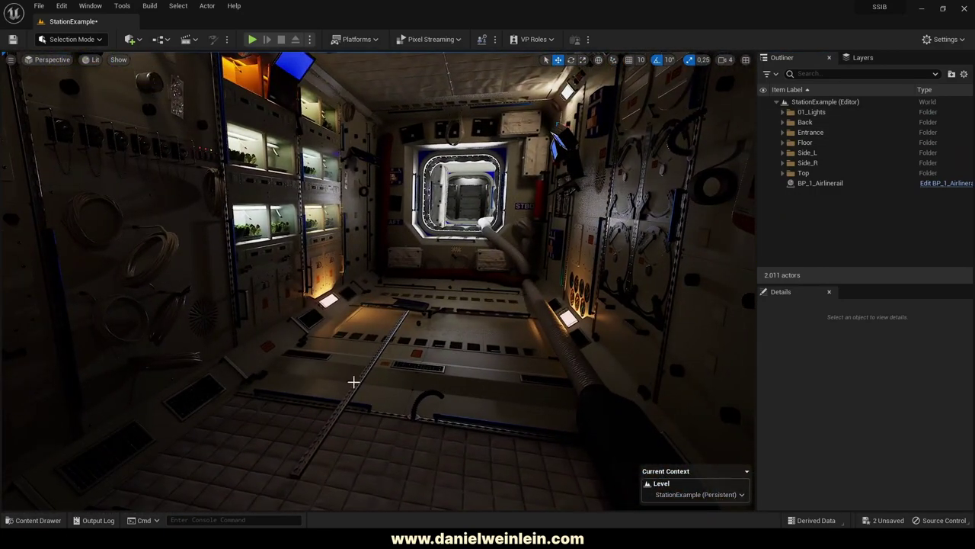
{"action": "left_click", "coordinate": [356, 379]}
{"action": "key", "text": "Delete"}
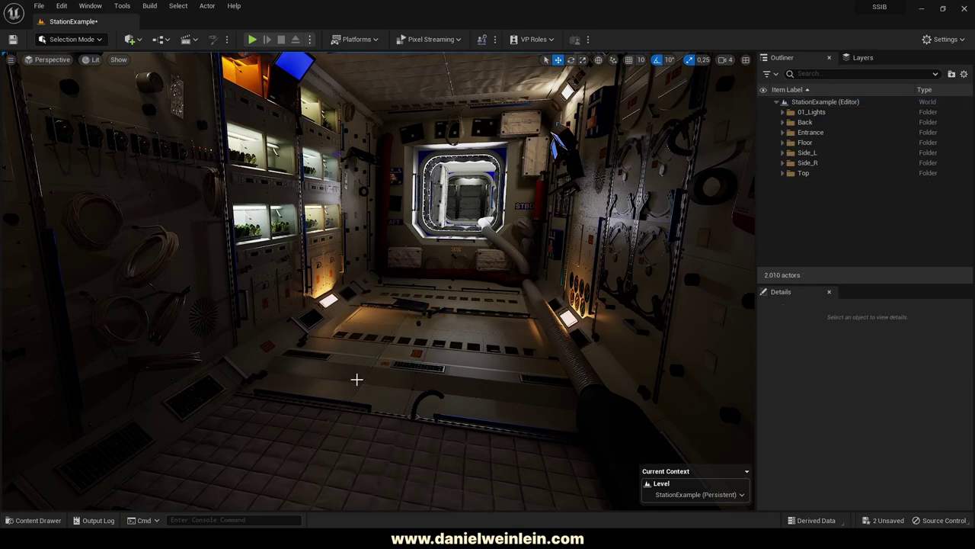
{"action": "right_click_drag", "start_coordinate": [356, 379], "coordinate": [356, 379]}
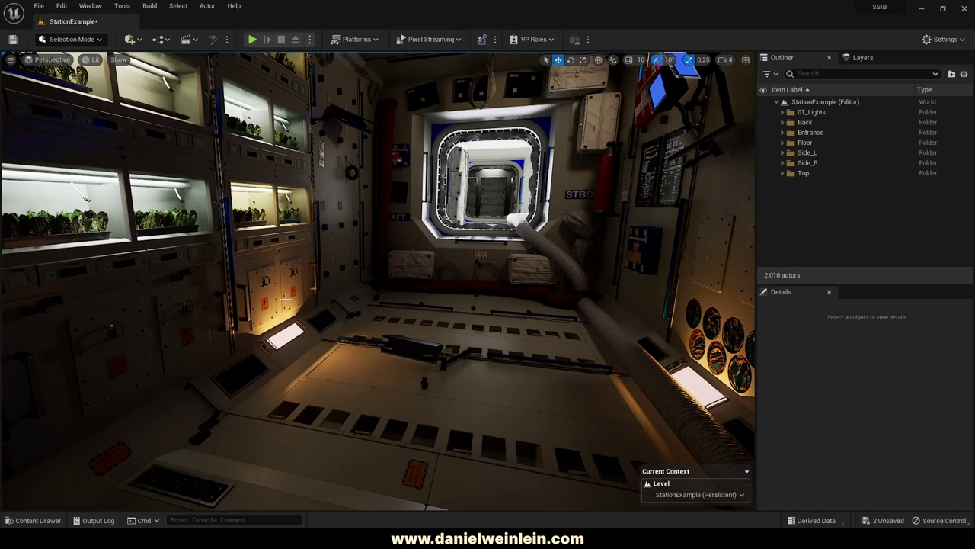
Place two panel level instances from the Level_Inst folder in the corridor, the second being Panel_with_Details5 moved along Y to about -607.
{"action": "left_click", "coordinate": [32, 520]}
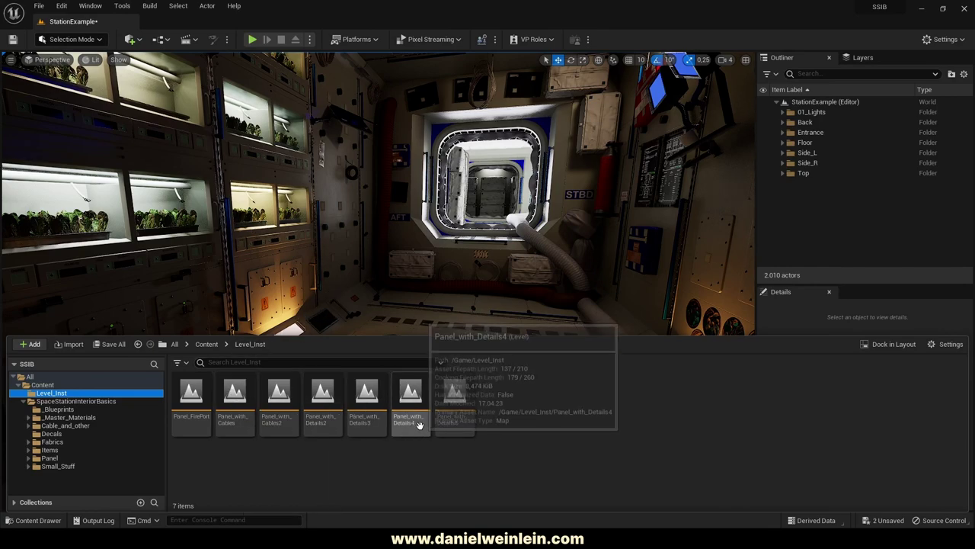
{"action": "left_click_drag", "start_coordinate": [376, 407], "coordinate": [436, 301]}
{"action": "left_click_drag", "start_coordinate": [425, 415], "coordinate": [428, 272]}
{"action": "right_click_drag", "start_coordinate": [427, 272], "coordinate": [163, 297]}
{"action": "left_click", "coordinate": [34, 520]}
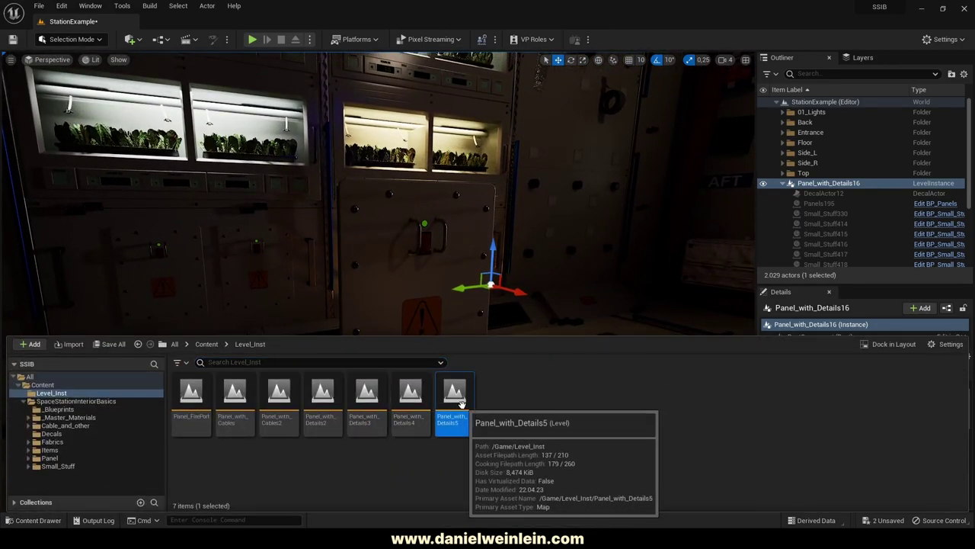
{"action": "left_click_drag", "start_coordinate": [463, 403], "coordinate": [512, 439]}
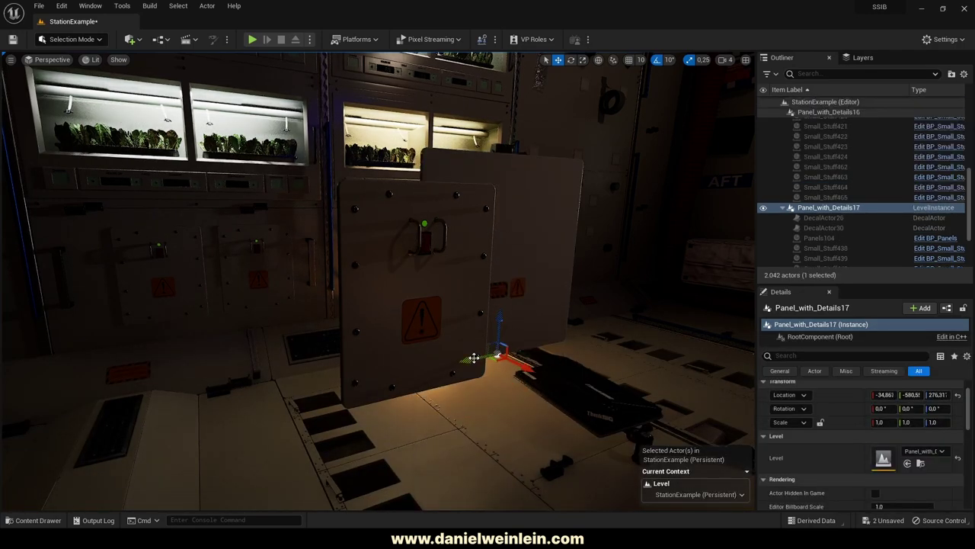
{"action": "right_click_drag", "start_coordinate": [539, 347], "coordinate": [473, 358]}
{"action": "key", "text": "f"}
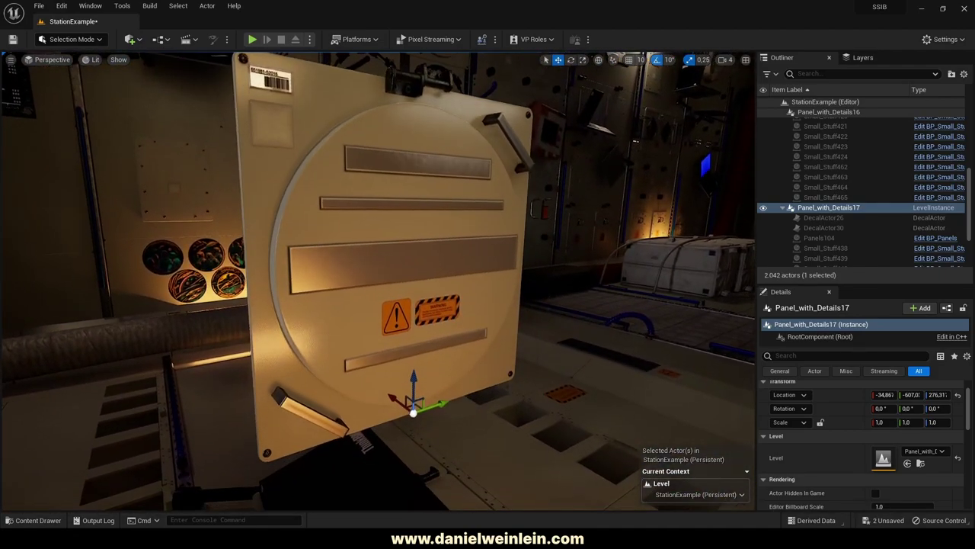
Delete both panel level instances placed in the corridor.
{"action": "right_click_drag", "start_coordinate": [472, 358], "coordinate": [320, 358]}
{"action": "mouse_move", "coordinate": [656, 204]}
{"action": "right_mouse_down"}
{"action": "mouse_move", "coordinate": [731, 204]}
{"action": "mouse_move", "coordinate": [640, 199]}
{"action": "mouse_move", "coordinate": [656, 204]}
{"action": "right_mouse_up"}
{"action": "left_click", "coordinate": [515, 200]}
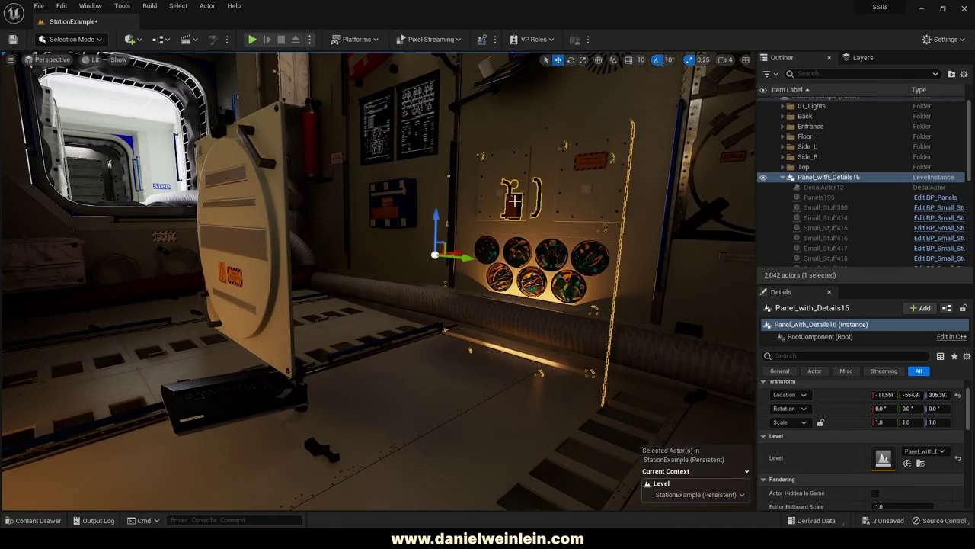
{"action": "key", "text": "Delete"}
{"action": "left_click", "coordinate": [265, 202]}
{"action": "key", "text": "Delete"}
Show the editor icons and change the third upper-row mission patch decal's material to MI_Decal_Warning7.
{"action": "right_click_drag", "start_coordinate": [265, 202], "coordinate": [320, 209]}
{"action": "key", "text": "w"}
{"action": "mouse_move", "coordinate": [371, 230]}
{"action": "right_mouse_down"}
{"action": "mouse_move", "coordinate": [392, 232]}
{"action": "mouse_move", "coordinate": [381, 244]}
{"action": "mouse_move", "coordinate": [371, 230]}
{"action": "right_mouse_up"}
{"action": "key", "text": "g"}
{"action": "left_click", "coordinate": [418, 259]}
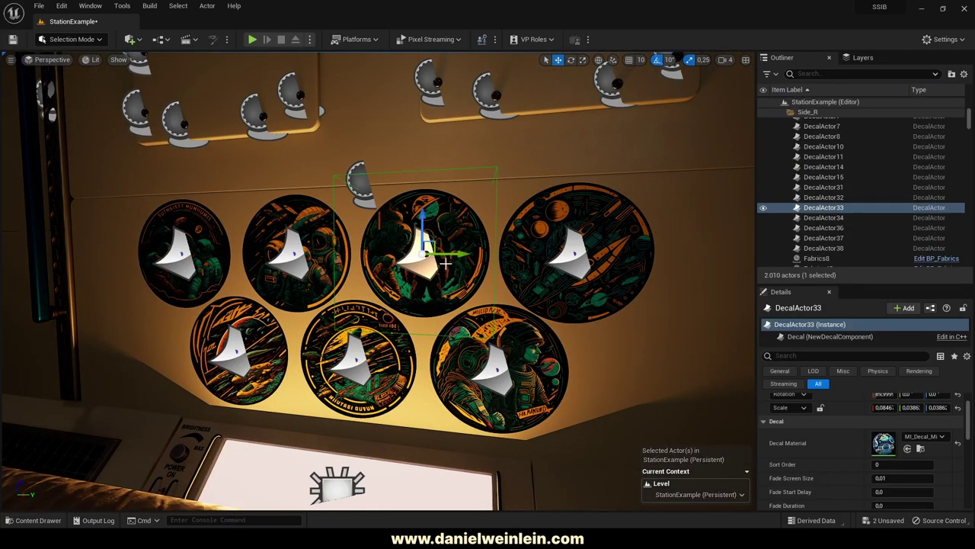
{"action": "right_click_drag", "start_coordinate": [395, 264], "coordinate": [419, 237]}
{"action": "key", "text": "s"}
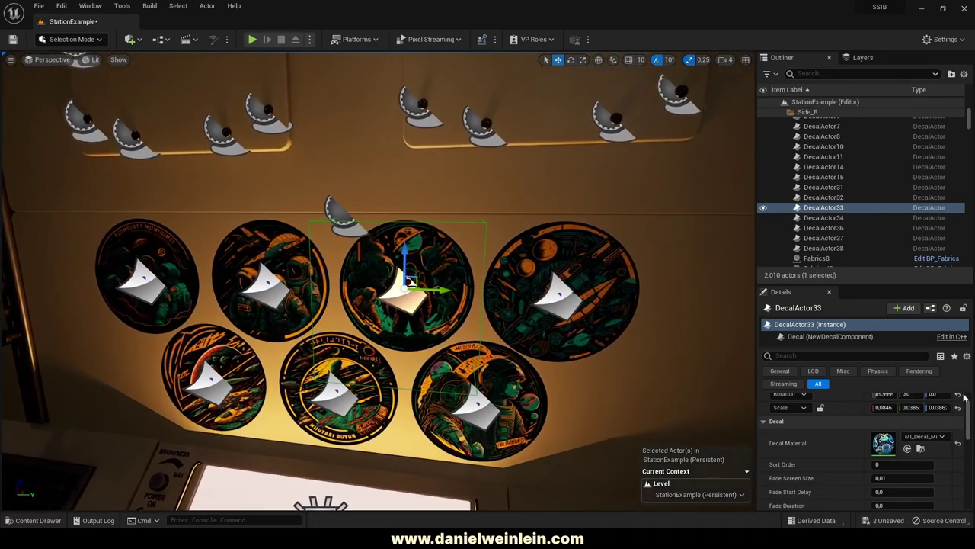
{"action": "left_click", "coordinate": [923, 437]}
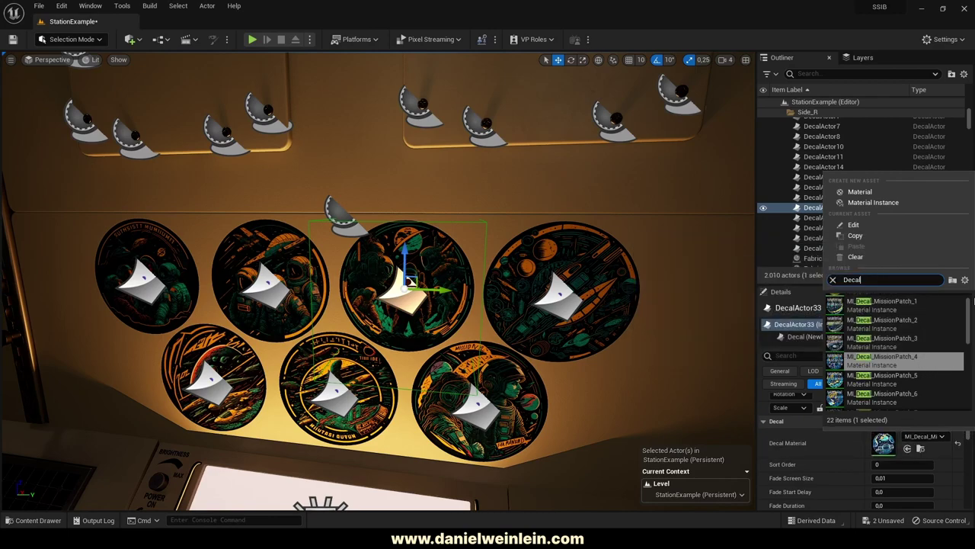
{"action": "scroll", "coordinate": [968, 306], "scroll_direction": "up", "scroll_amount": 1}
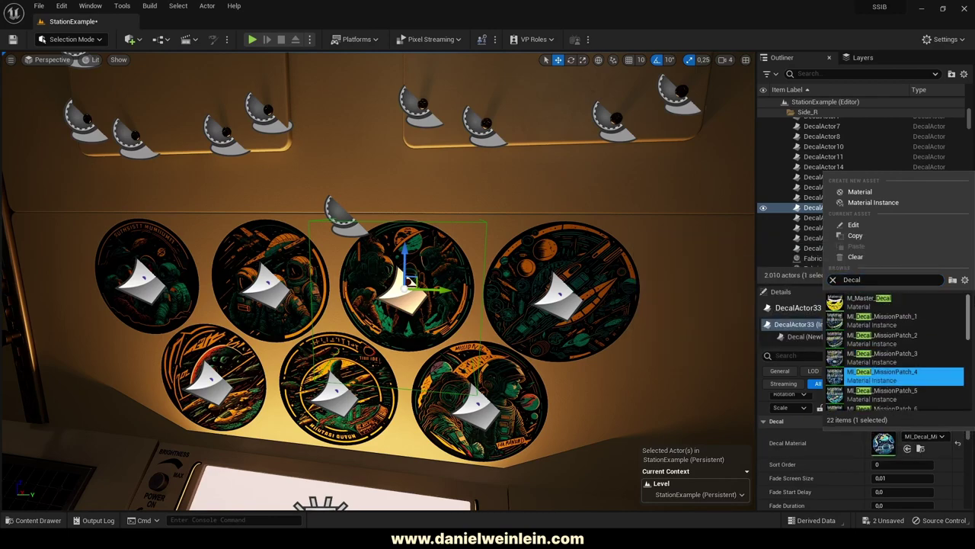
{"action": "left_click_drag", "start_coordinate": [969, 306], "coordinate": [973, 390]}
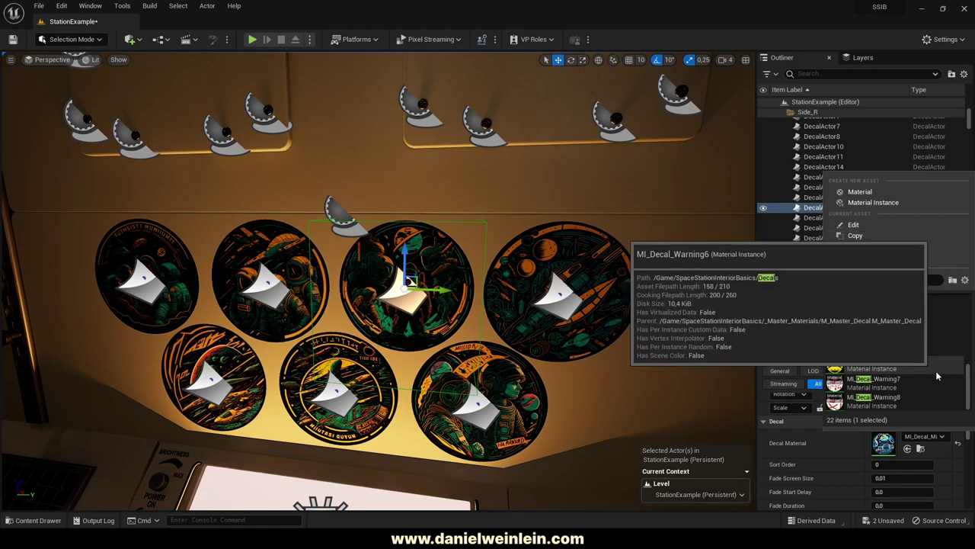
{"action": "left_click", "coordinate": [910, 381]}
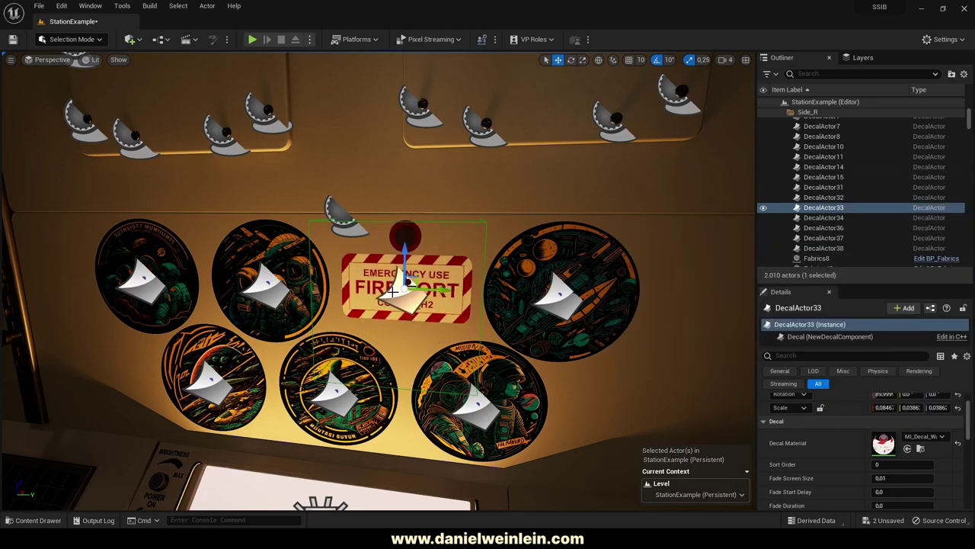
Swap the selected decal's material for the orange triangle warning decal.
{"action": "left_click", "coordinate": [930, 442]}
{"action": "left_click", "coordinate": [895, 343]}
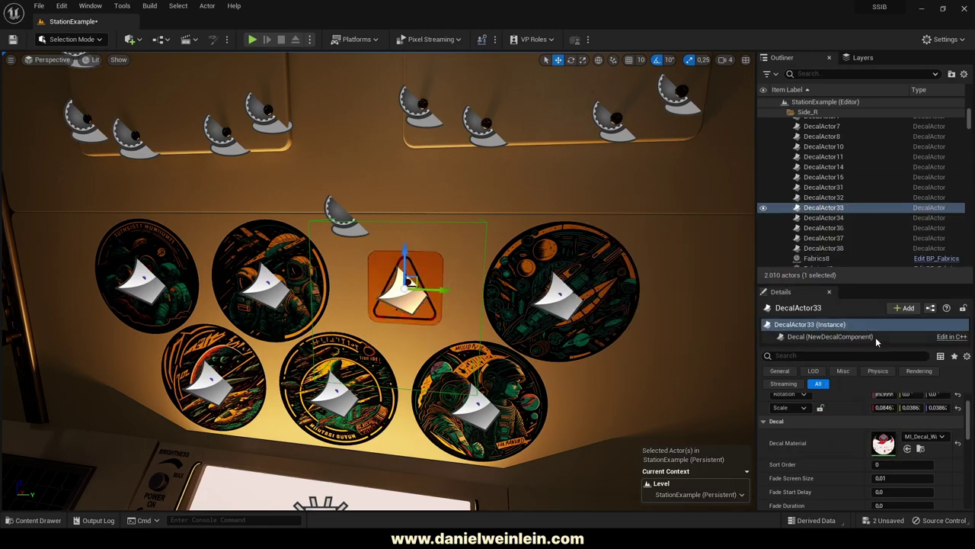
{"action": "right_click_drag", "start_coordinate": [360, 300], "coordinate": [472, 297]}
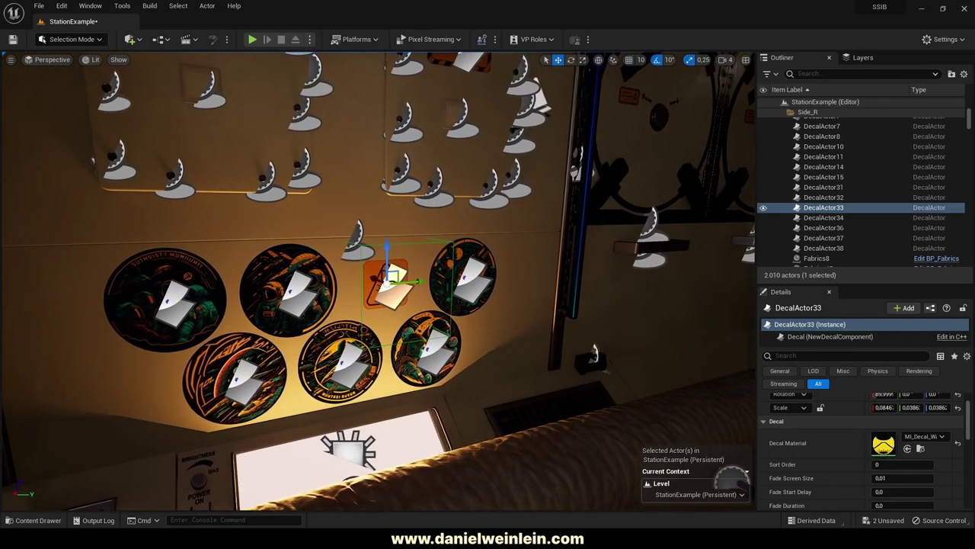
Bring the whole corridor into view, collapse the Side_R folder in the Outliner and clear the actor selection.
{"action": "right_click_drag", "start_coordinate": [405, 313], "coordinate": [228, 299]}
{"action": "right_click_drag", "start_coordinate": [473, 307], "coordinate": [476, 306]}
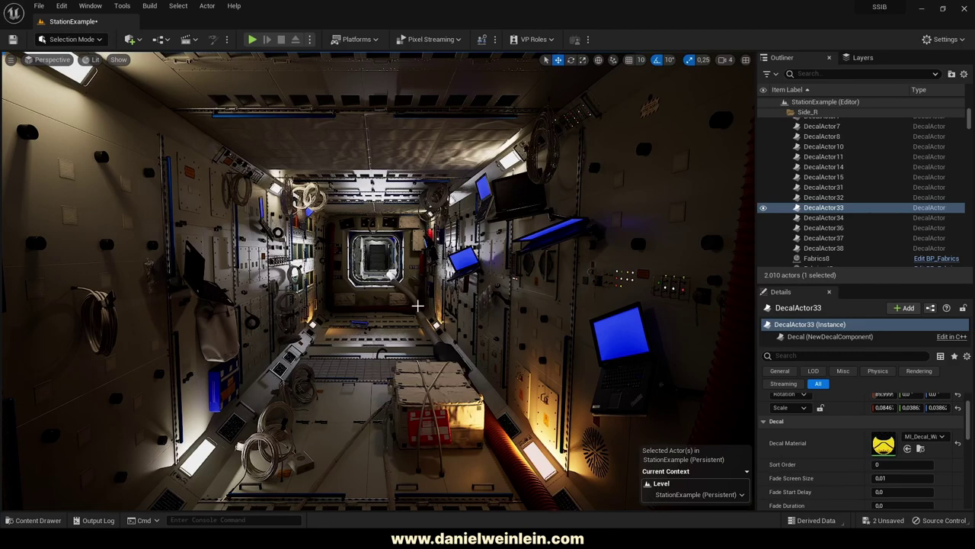
{"action": "left_click_drag", "start_coordinate": [970, 122], "coordinate": [969, 105]}
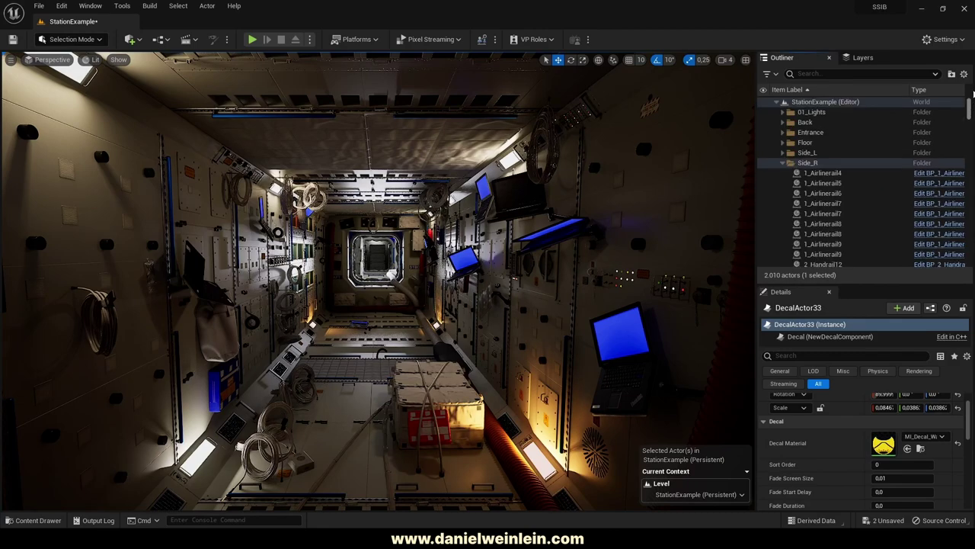
{"action": "left_click", "coordinate": [783, 163]}
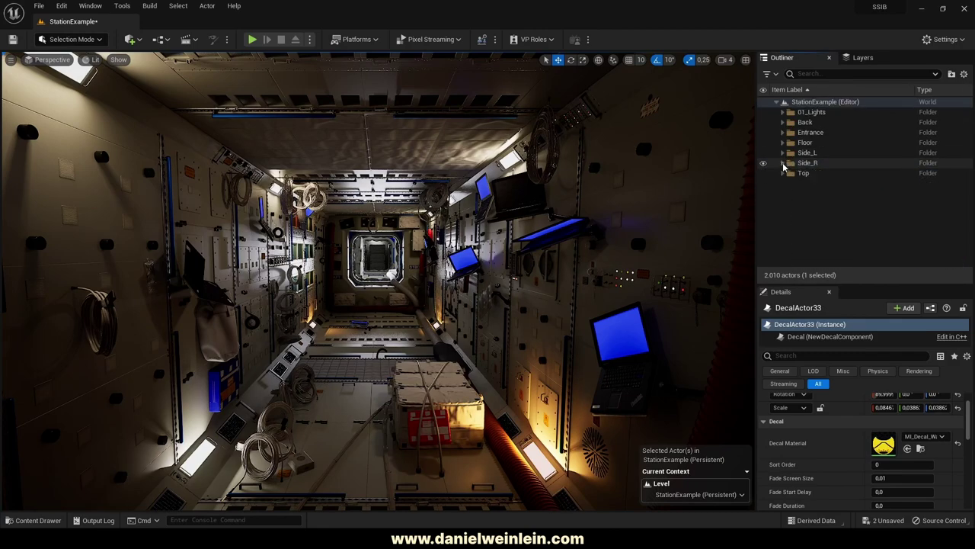
{"action": "left_click", "coordinate": [820, 215]}
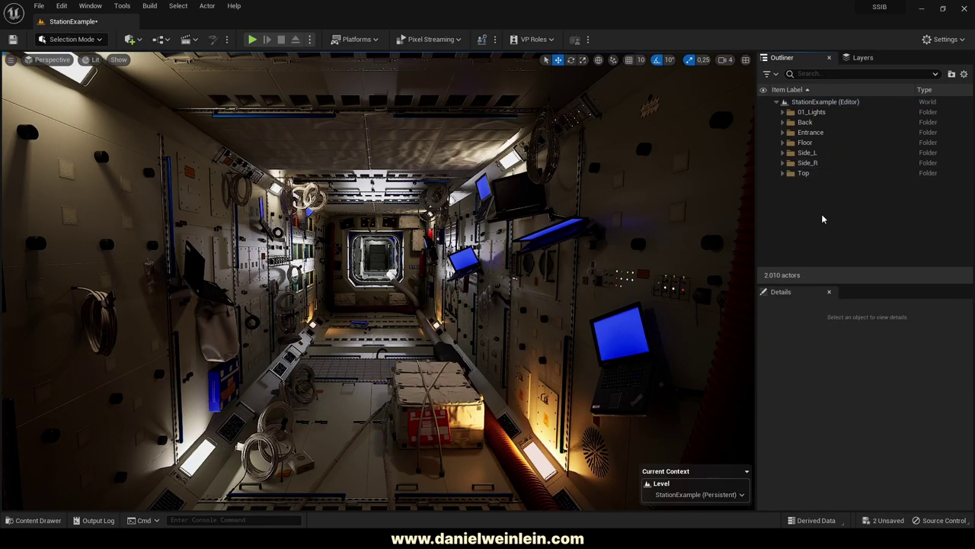